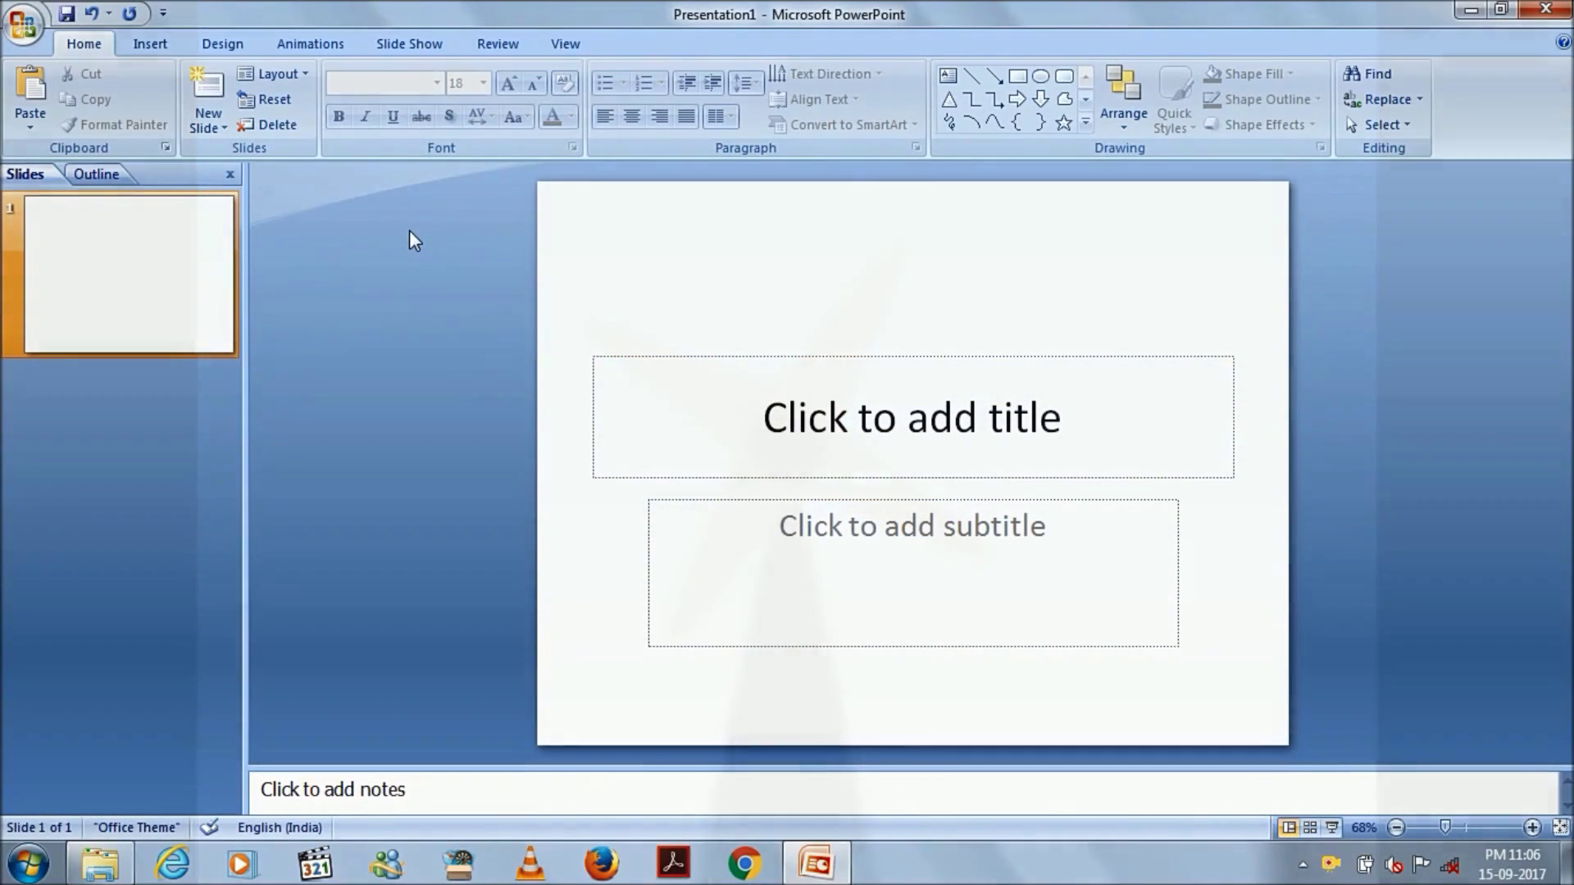
Switch the slide to the Blank layout and show the rulers
{"action": "left_click", "coordinate": [292, 79]}
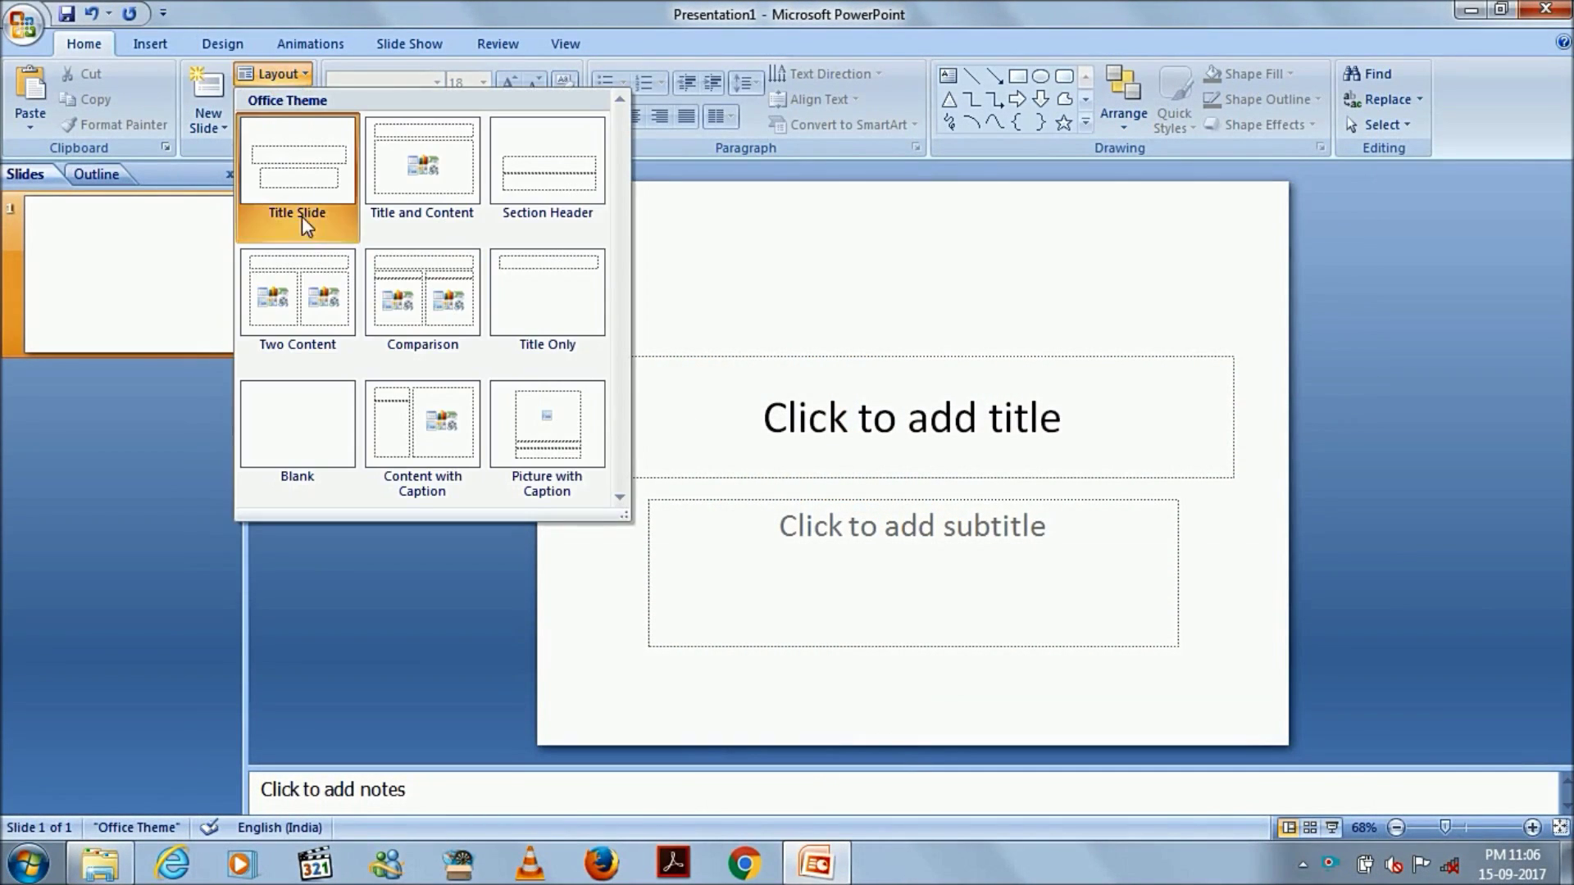
{"action": "left_click", "coordinate": [330, 386]}
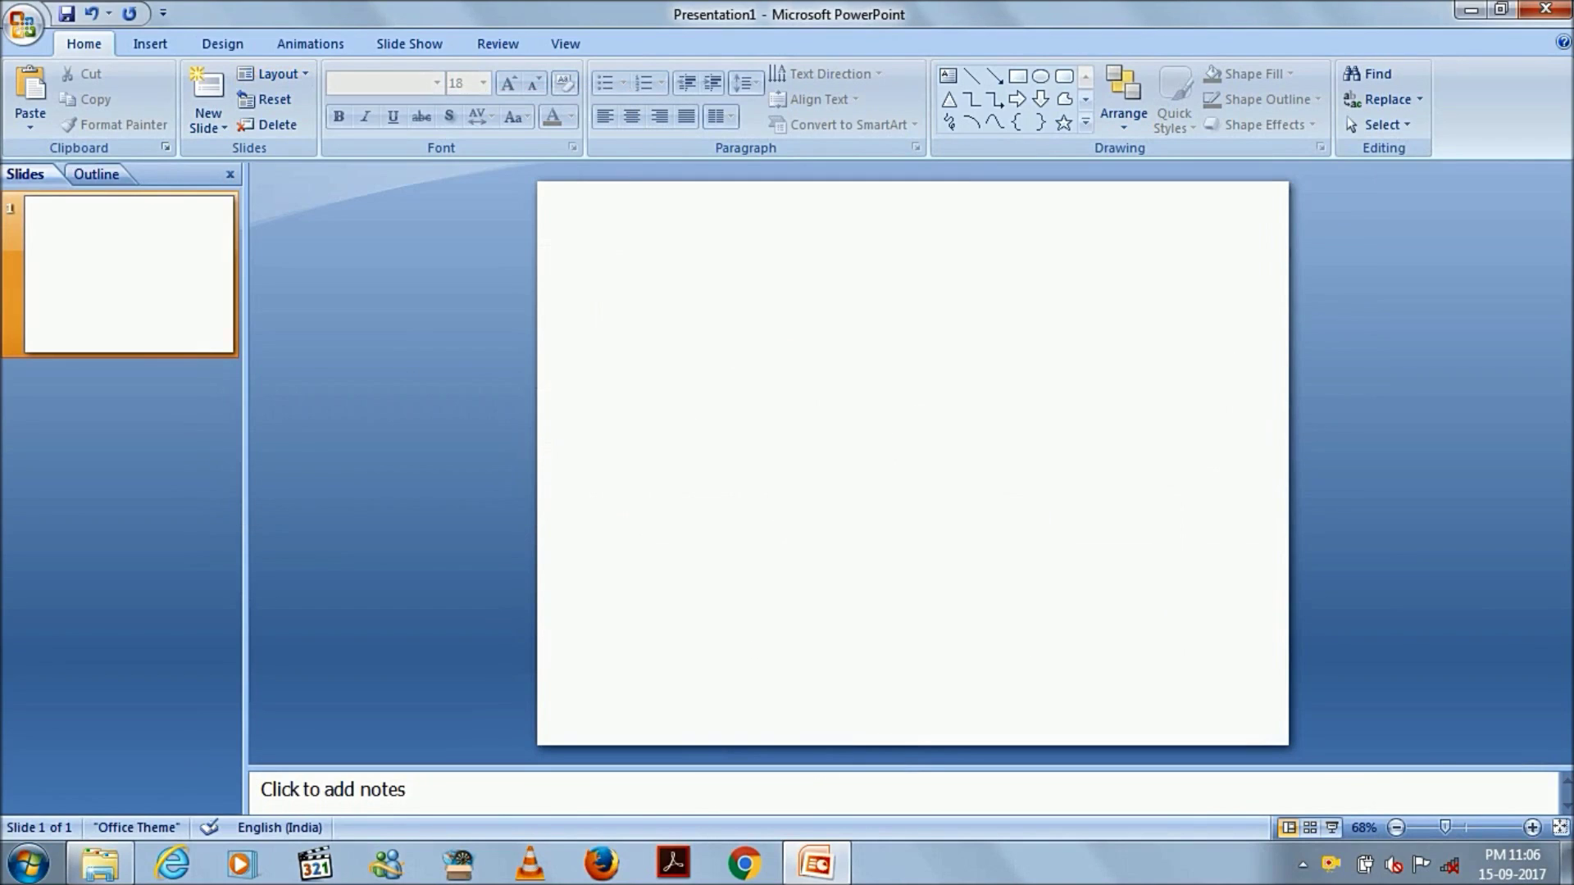
{"action": "right_click", "coordinate": [858, 352]}
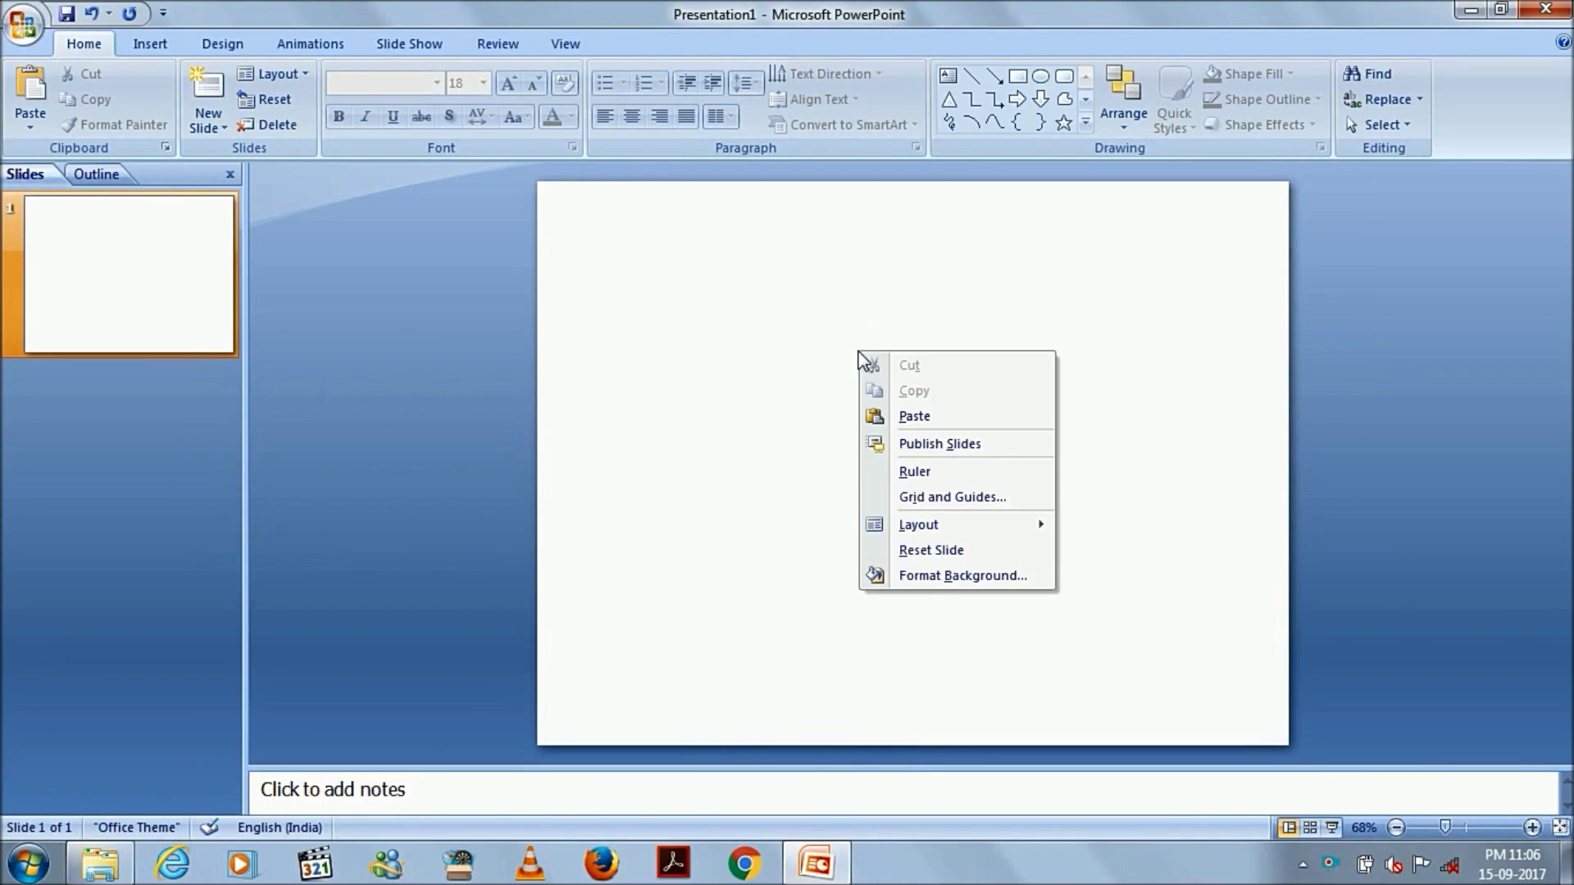
{"action": "left_click", "coordinate": [943, 576]}
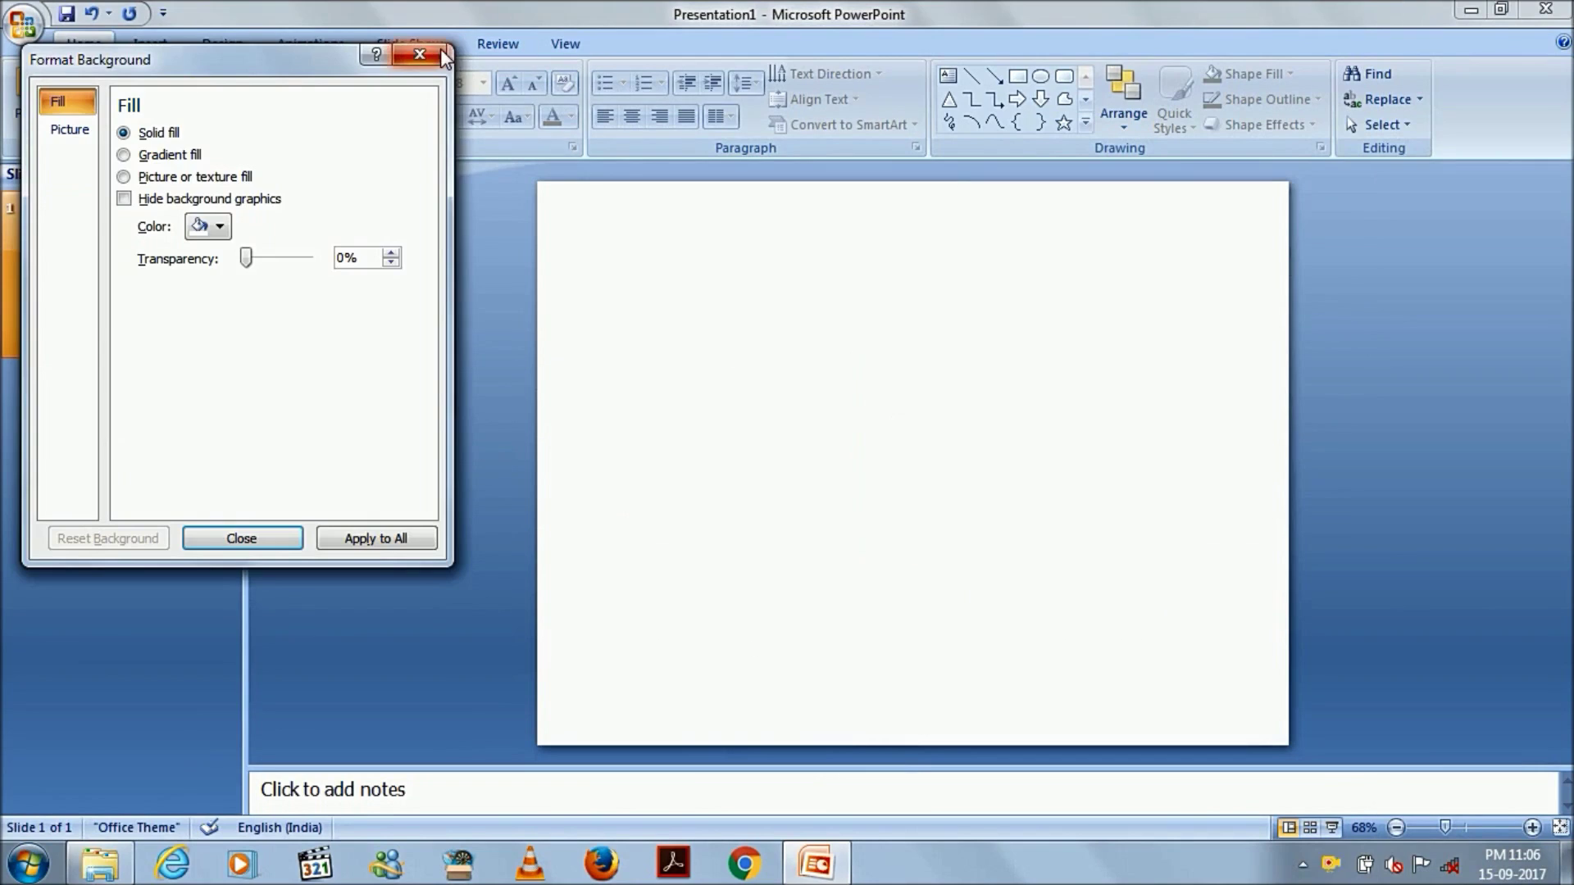
{"action": "key", "text": "Escape"}
{"action": "right_click", "coordinate": [831, 260]}
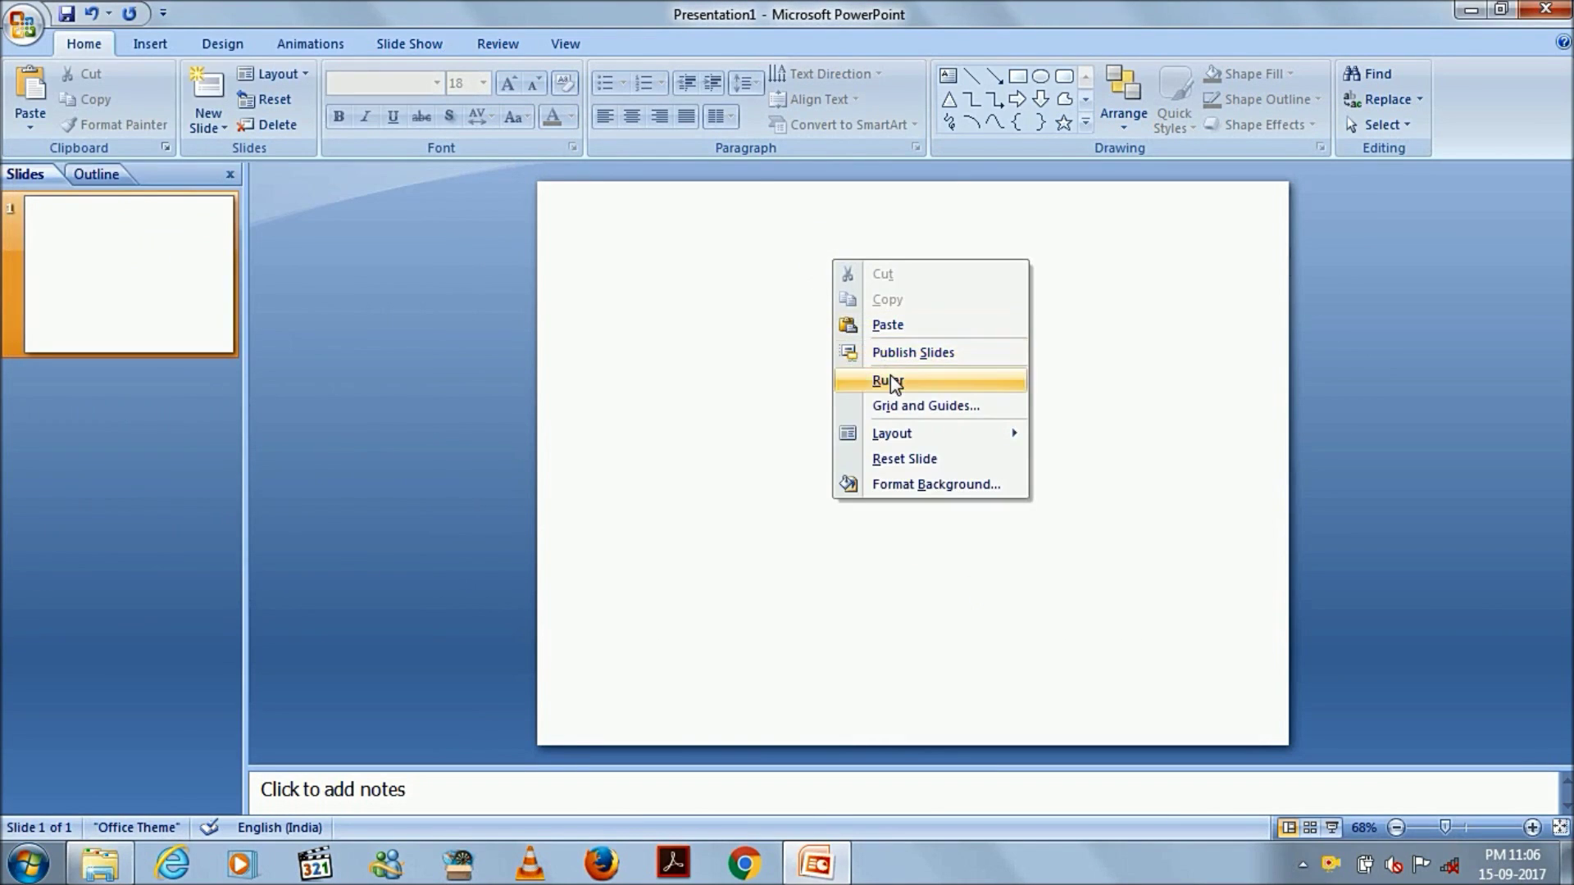
{"action": "left_click", "coordinate": [892, 380]}
Turn on a visible 0.1 cm grid and drawing guides crossing the slide centre
{"action": "right_click", "coordinate": [891, 377]}
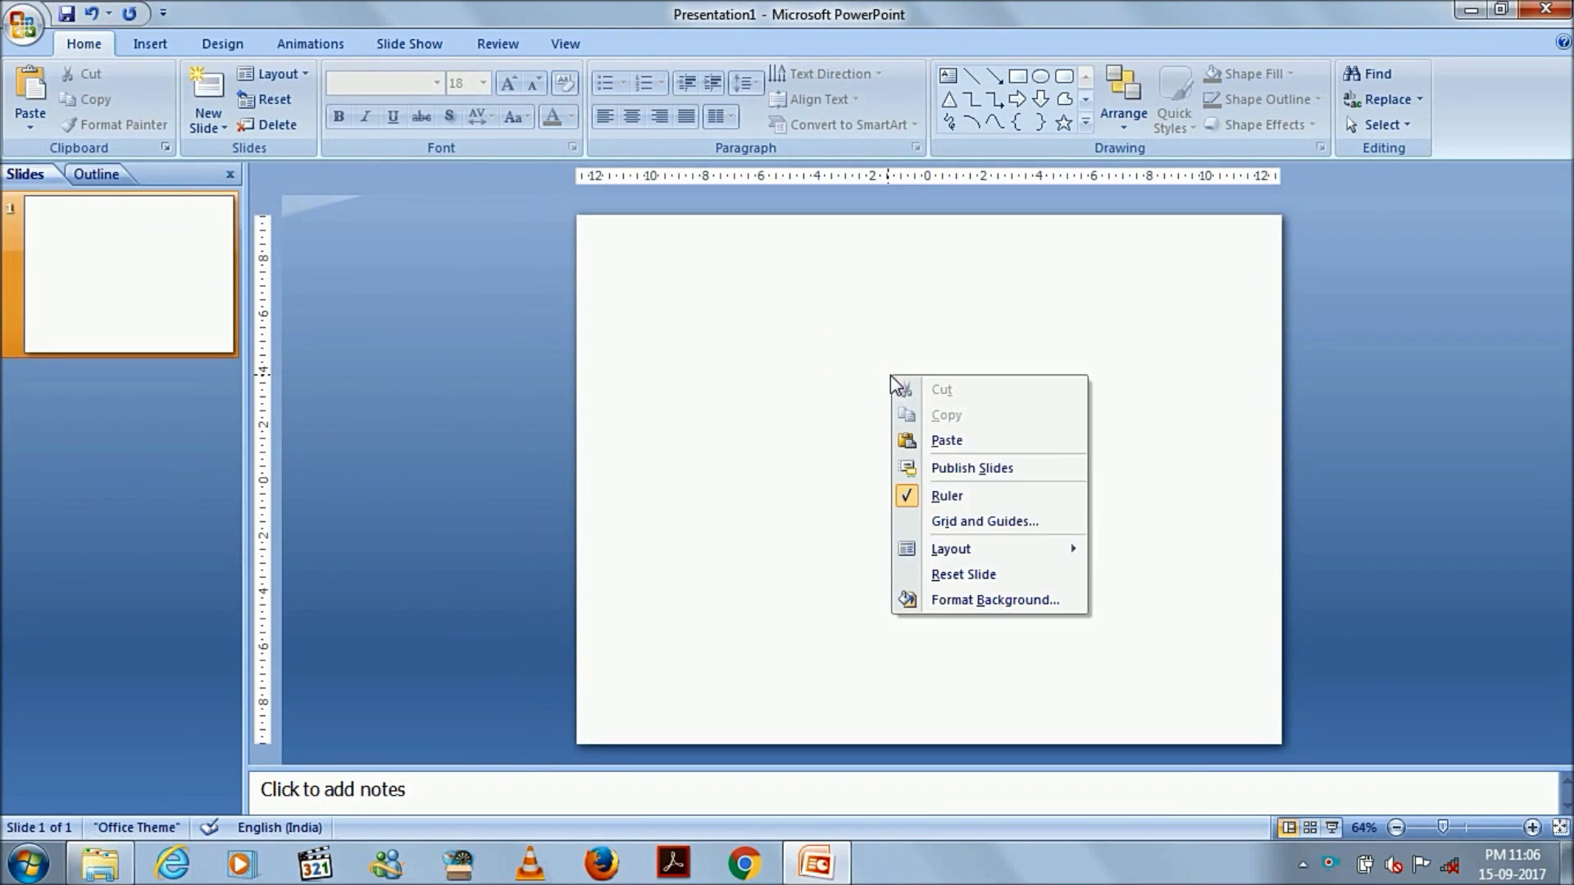
{"action": "left_click", "coordinate": [962, 526]}
{"action": "double_click", "coordinate": [757, 428]}
{"action": "left_click", "coordinate": [758, 428]}
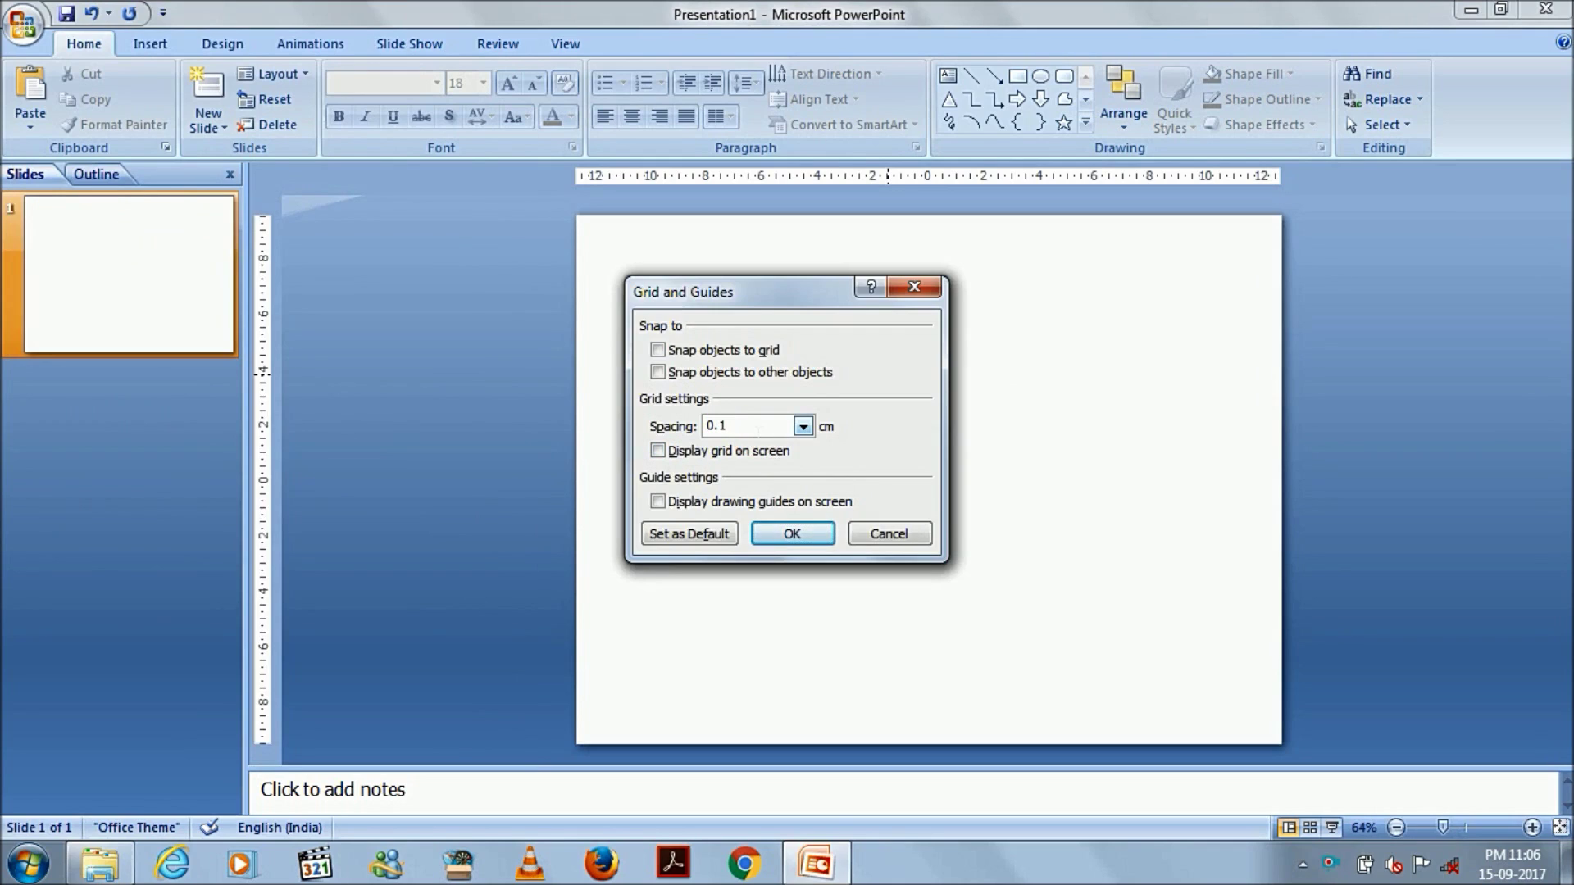
{"action": "left_click", "coordinate": [656, 451]}
{"action": "left_click", "coordinate": [657, 501]}
{"action": "left_click", "coordinate": [789, 535]}
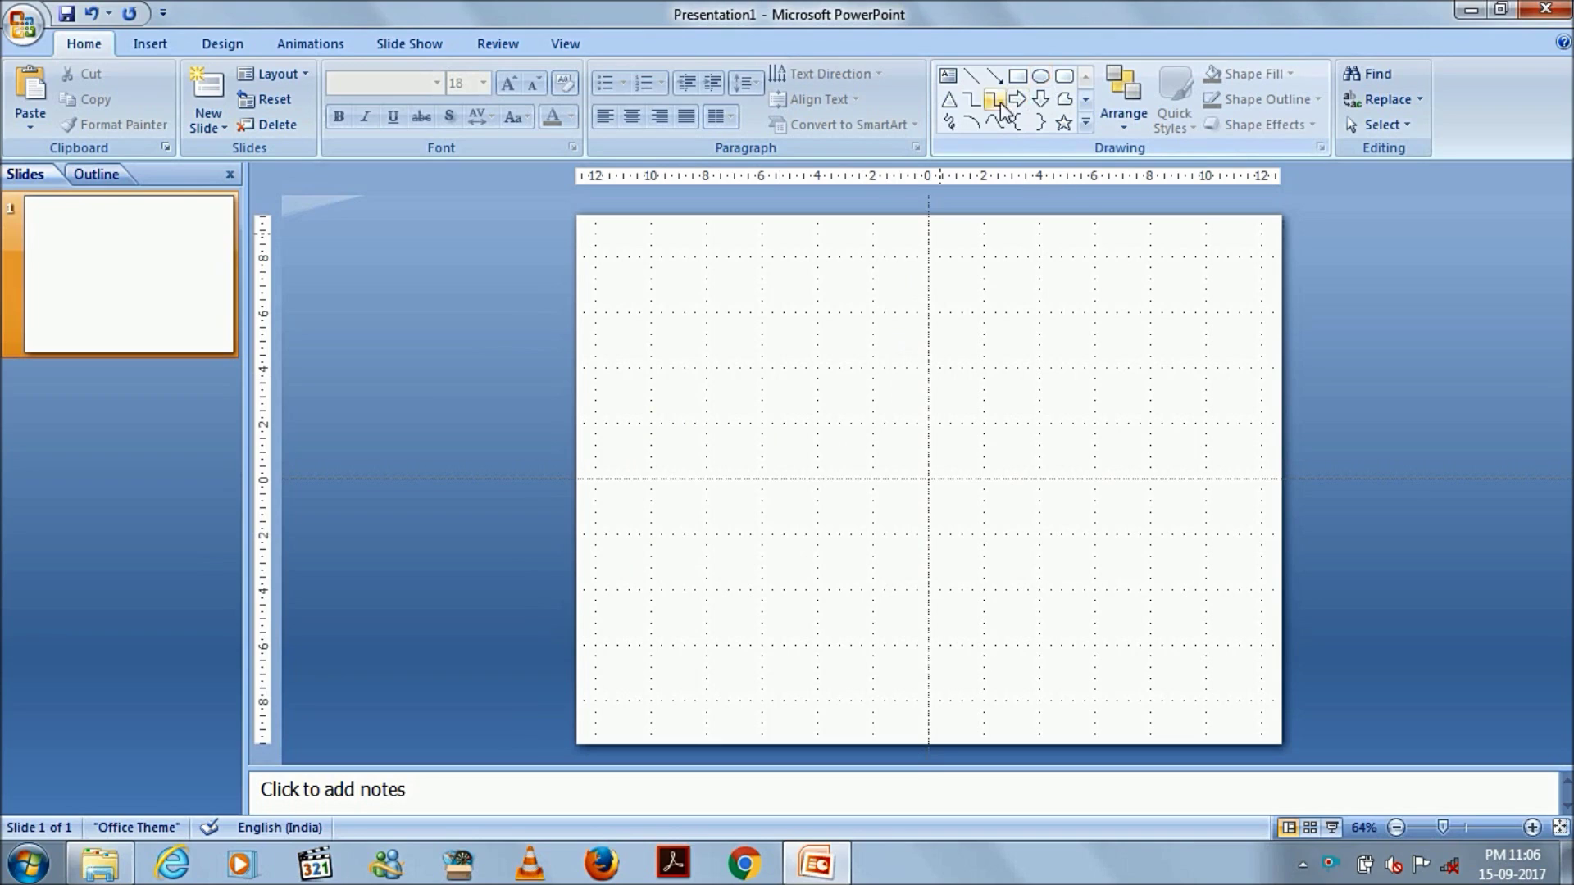
Draw a blue circle at the guide intersection and size it 4 cm by 4 cm
{"action": "left_click", "coordinate": [1048, 83]}
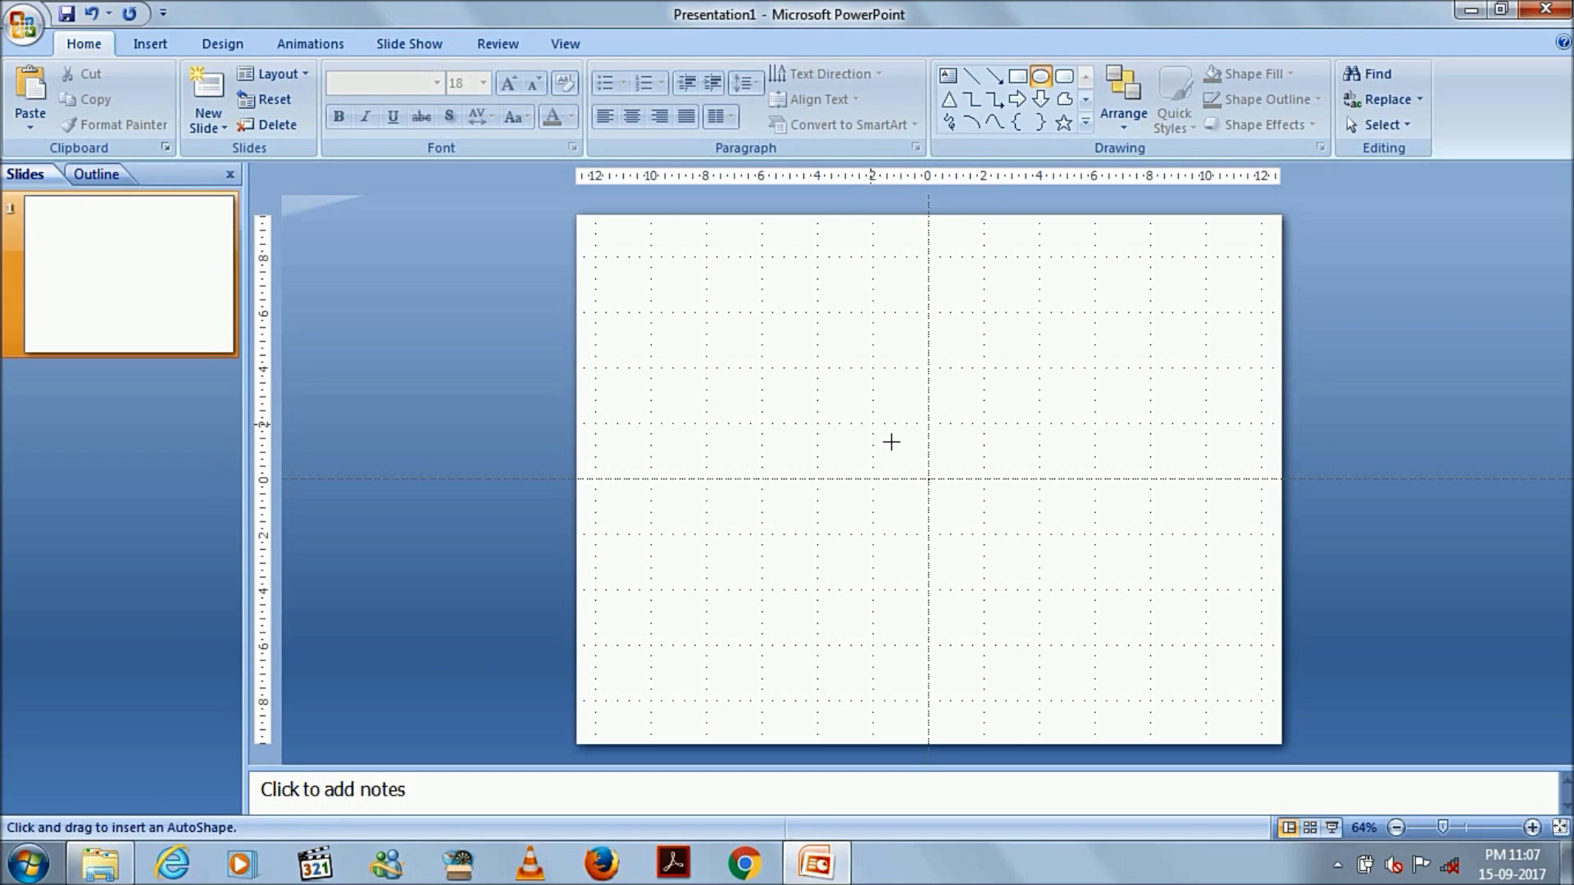
{"action": "left_click_drag", "start_coordinate": [896, 452], "coordinate": [1001, 553]}
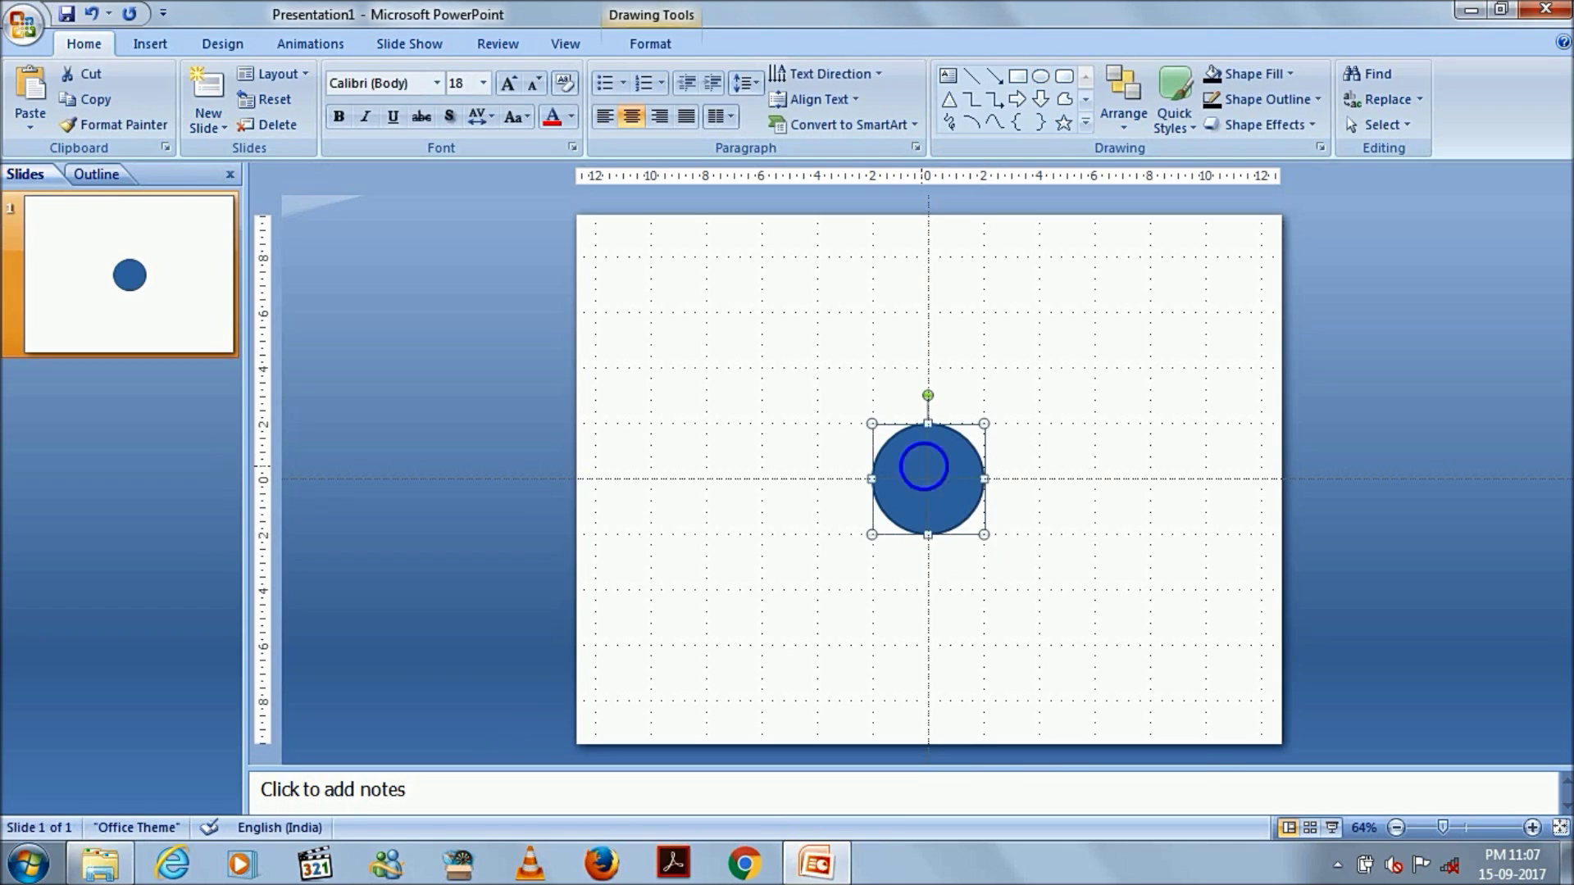
{"action": "right_click", "coordinate": [924, 466]}
{"action": "left_click", "coordinate": [1000, 747]}
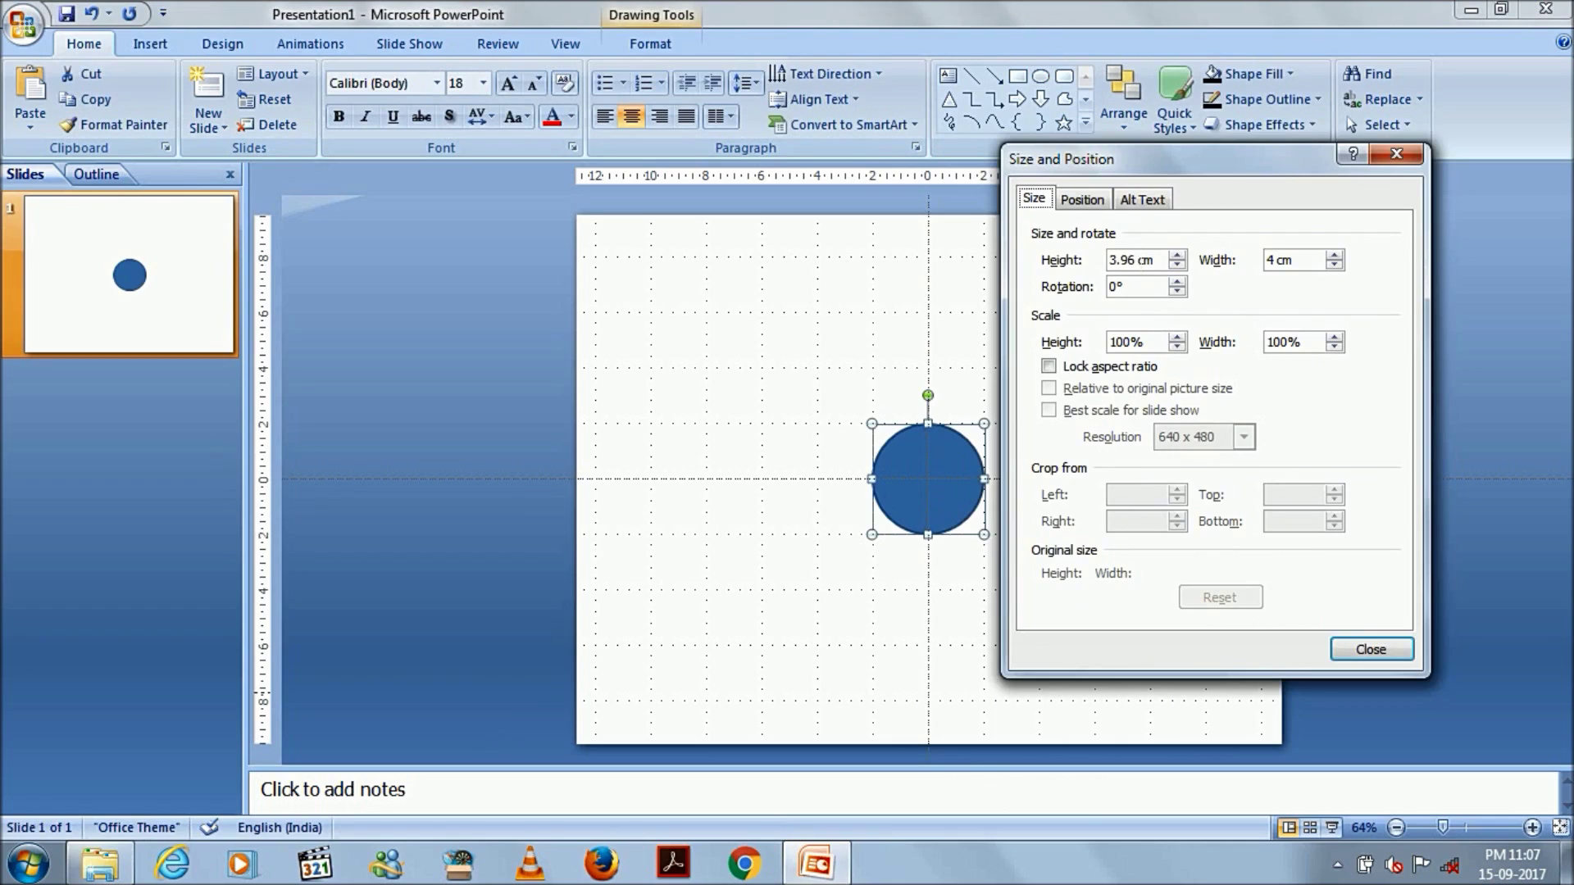
{"action": "double_click", "coordinate": [1120, 260]}
{"action": "key", "text": "BackSpace"}
{"action": "left_click", "coordinate": [1367, 648]}
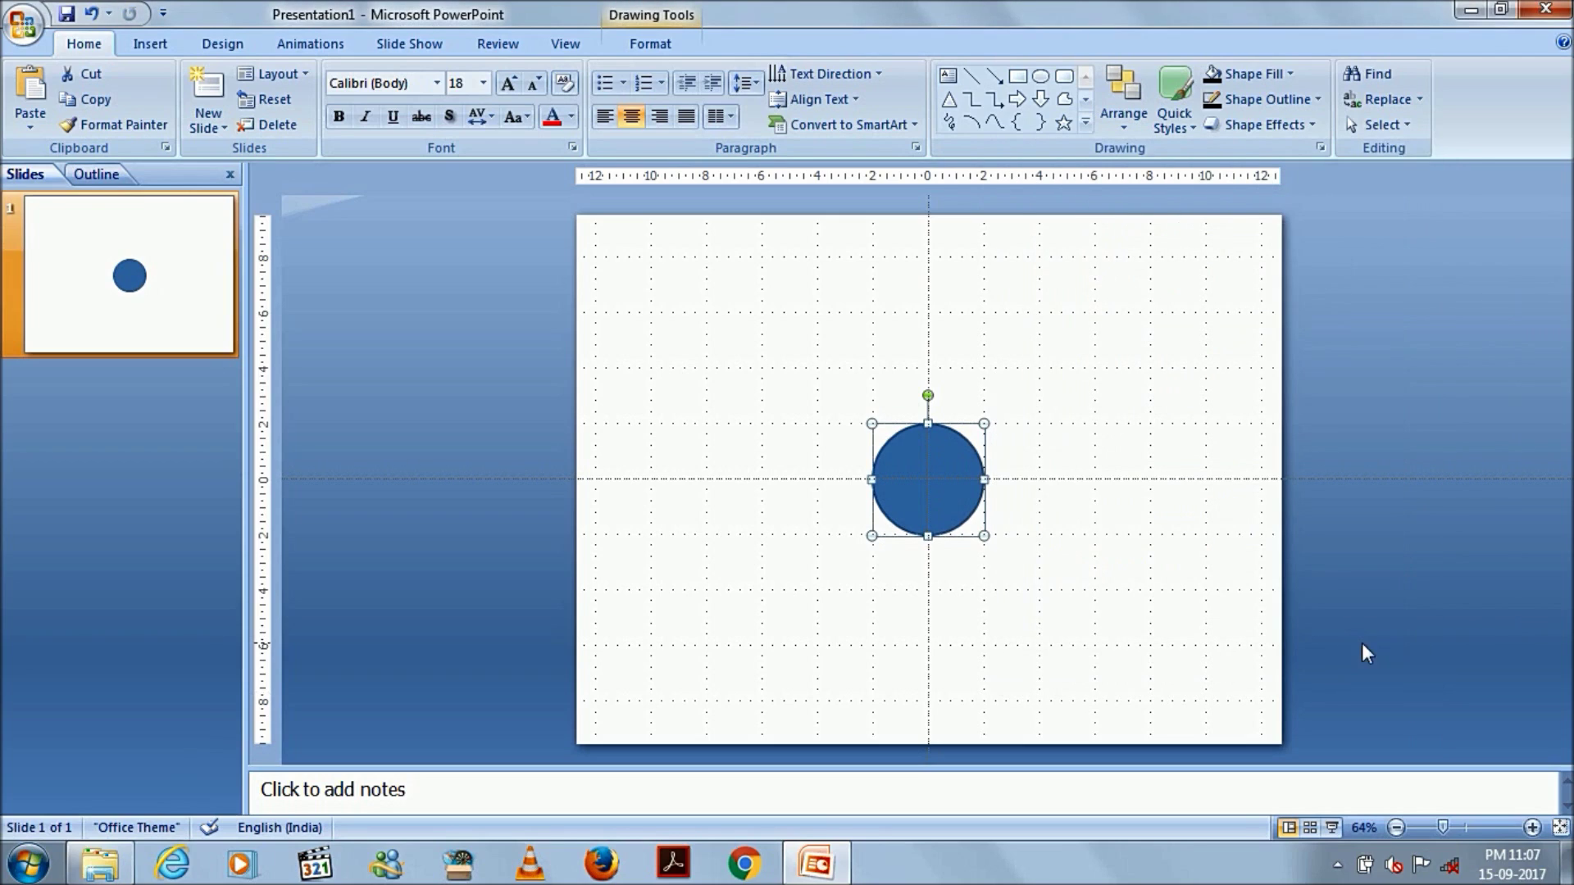
{"action": "key", "text": "ctrl+z"}
{"action": "key", "text": "ctrl+z"}
{"action": "key", "text": "ctrl+z"}
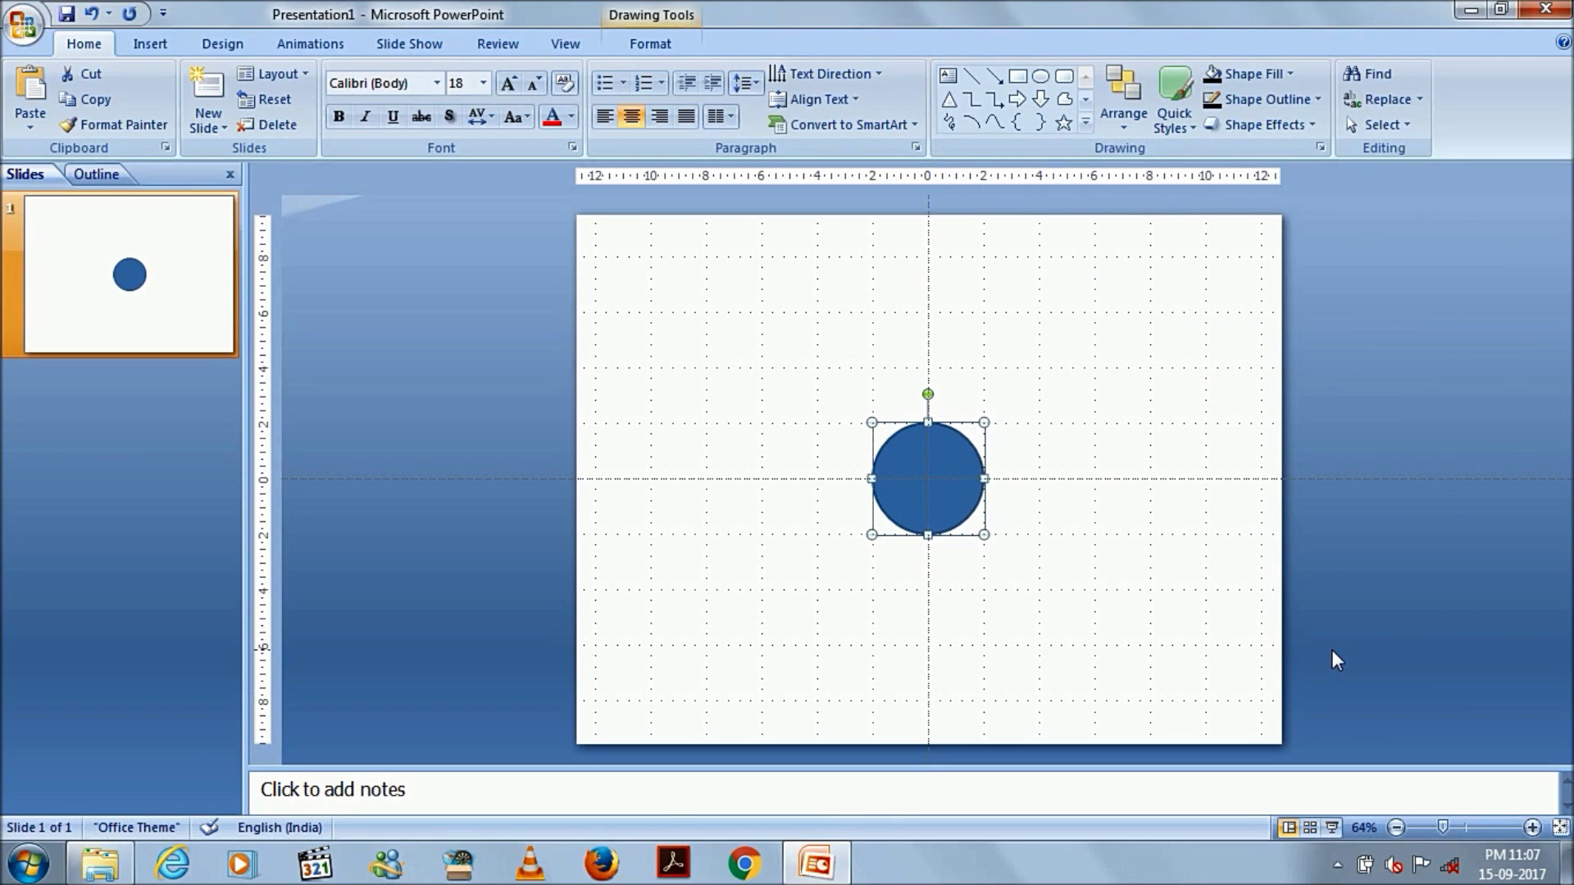
{"action": "left_click", "coordinate": [1332, 652]}
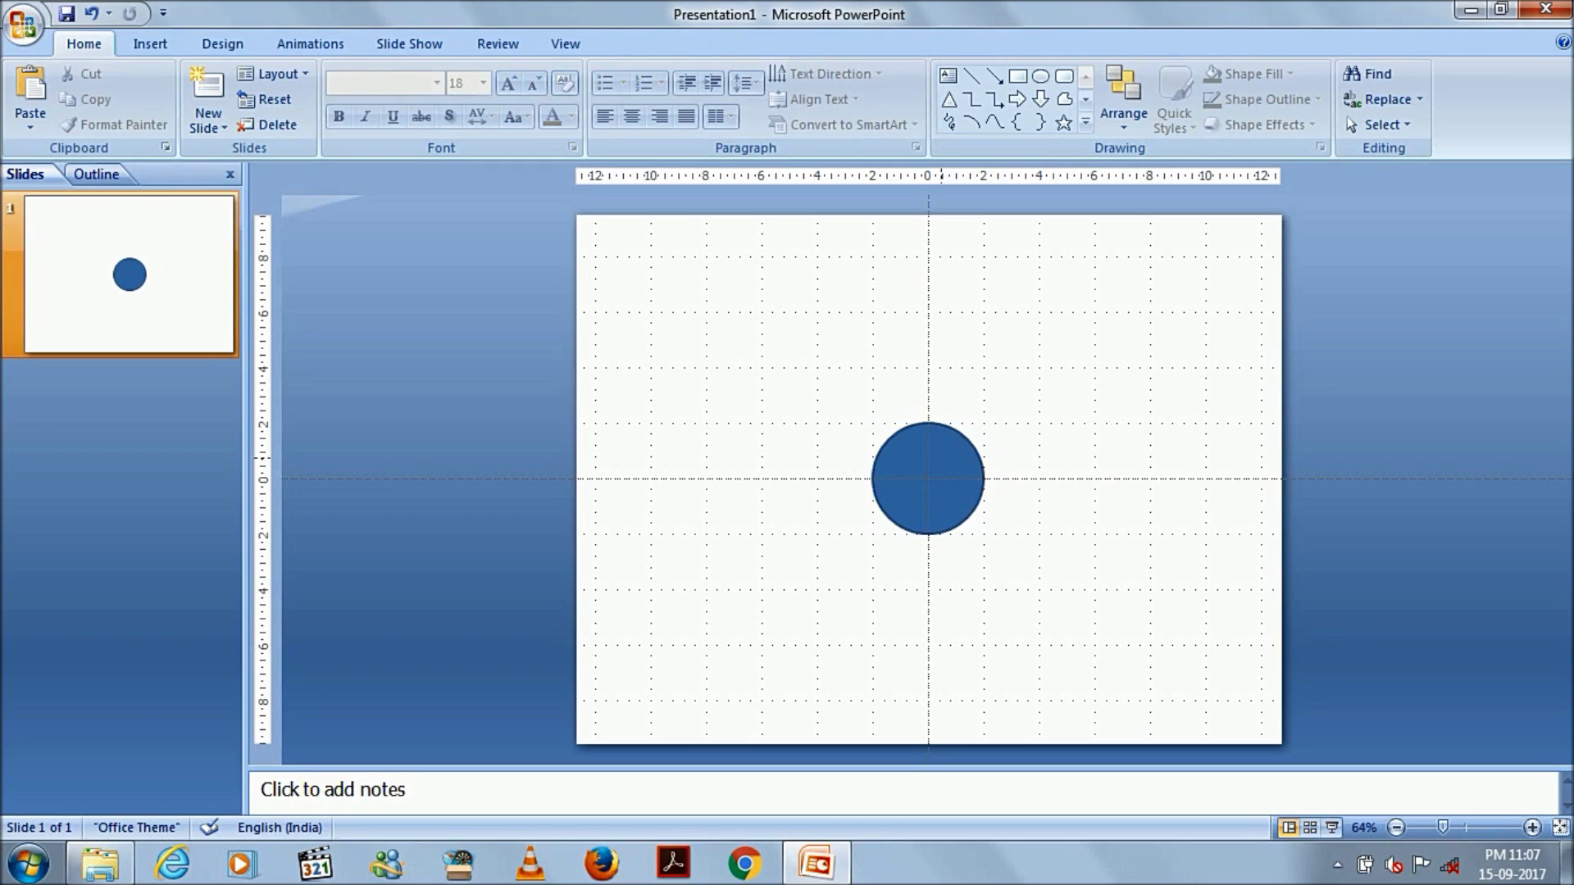
Remove the circle's outline and convert it to a freeform showing editable points
{"action": "left_click", "coordinate": [925, 457]}
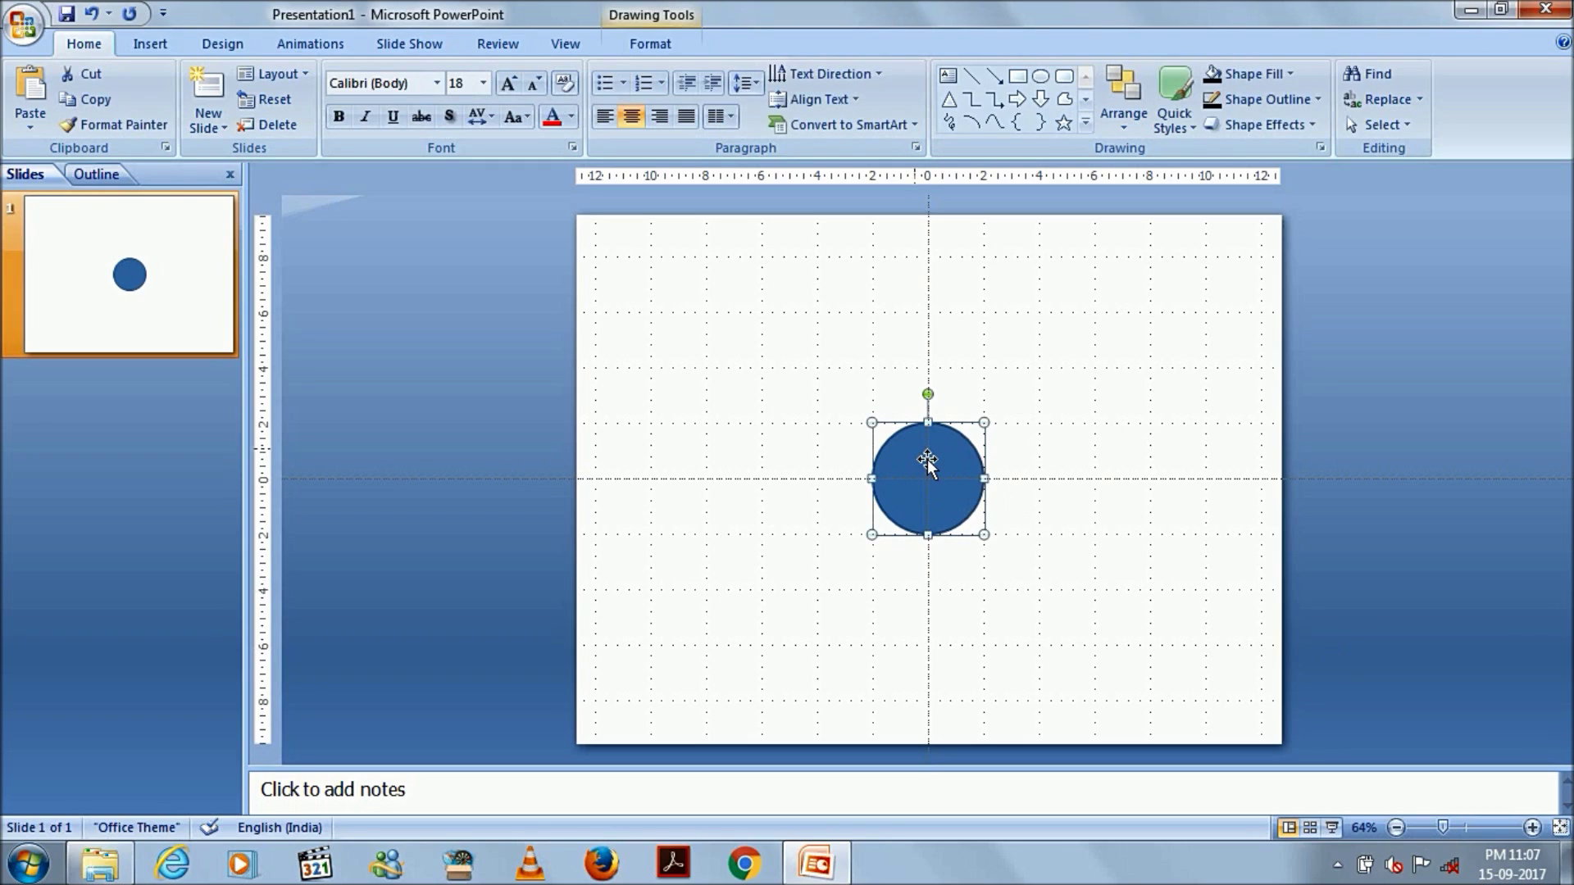
{"action": "left_click", "coordinate": [657, 47]}
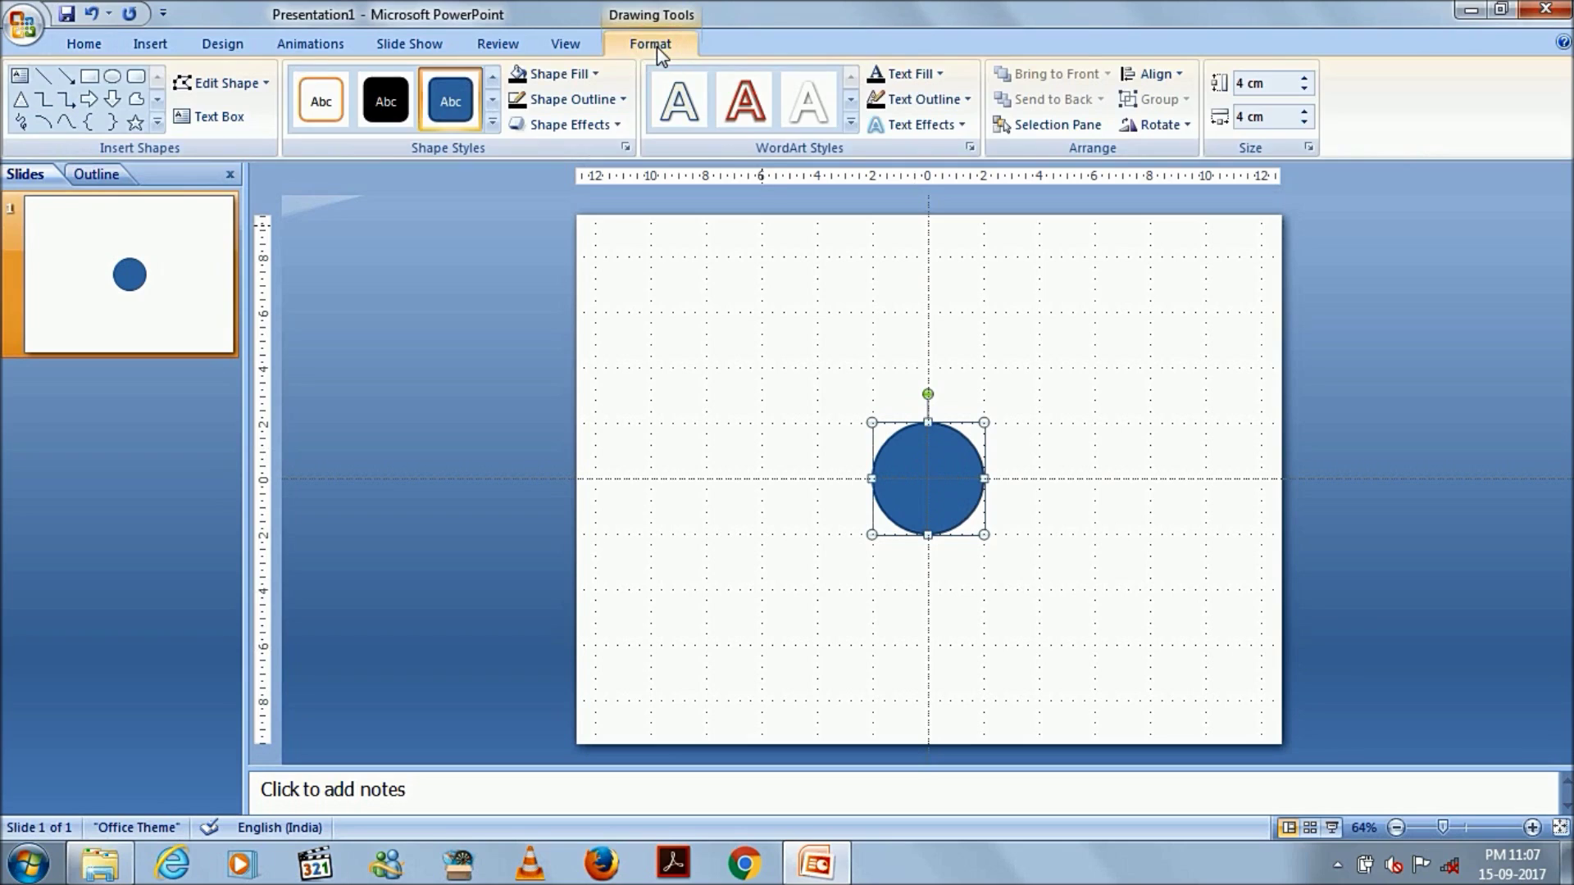
{"action": "left_click", "coordinate": [574, 99]}
{"action": "left_click", "coordinate": [565, 299]}
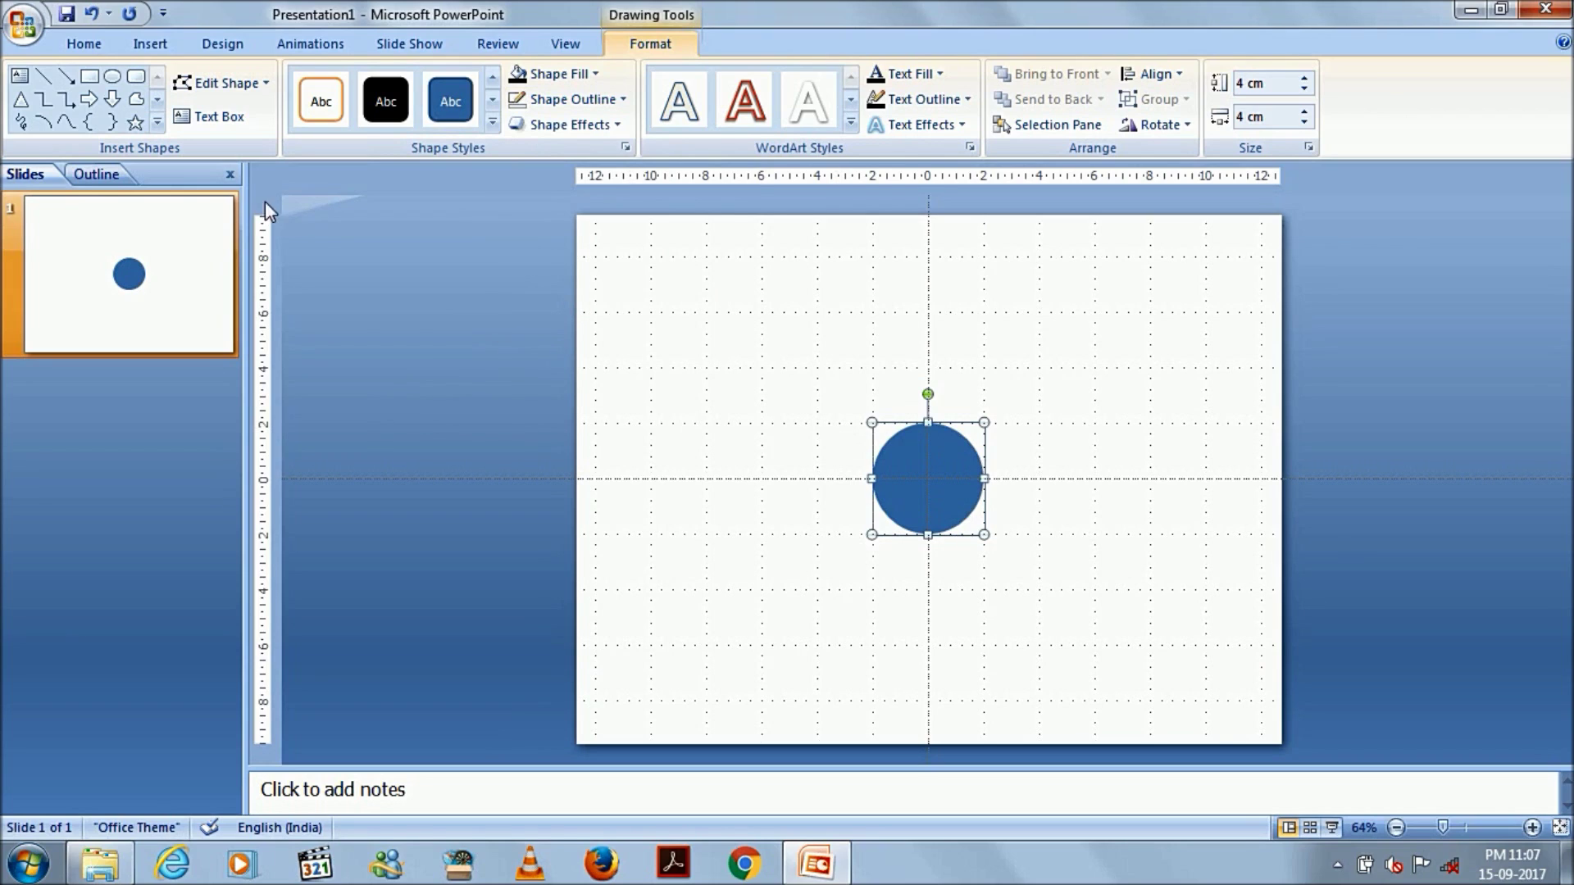
{"action": "left_click", "coordinate": [236, 82]}
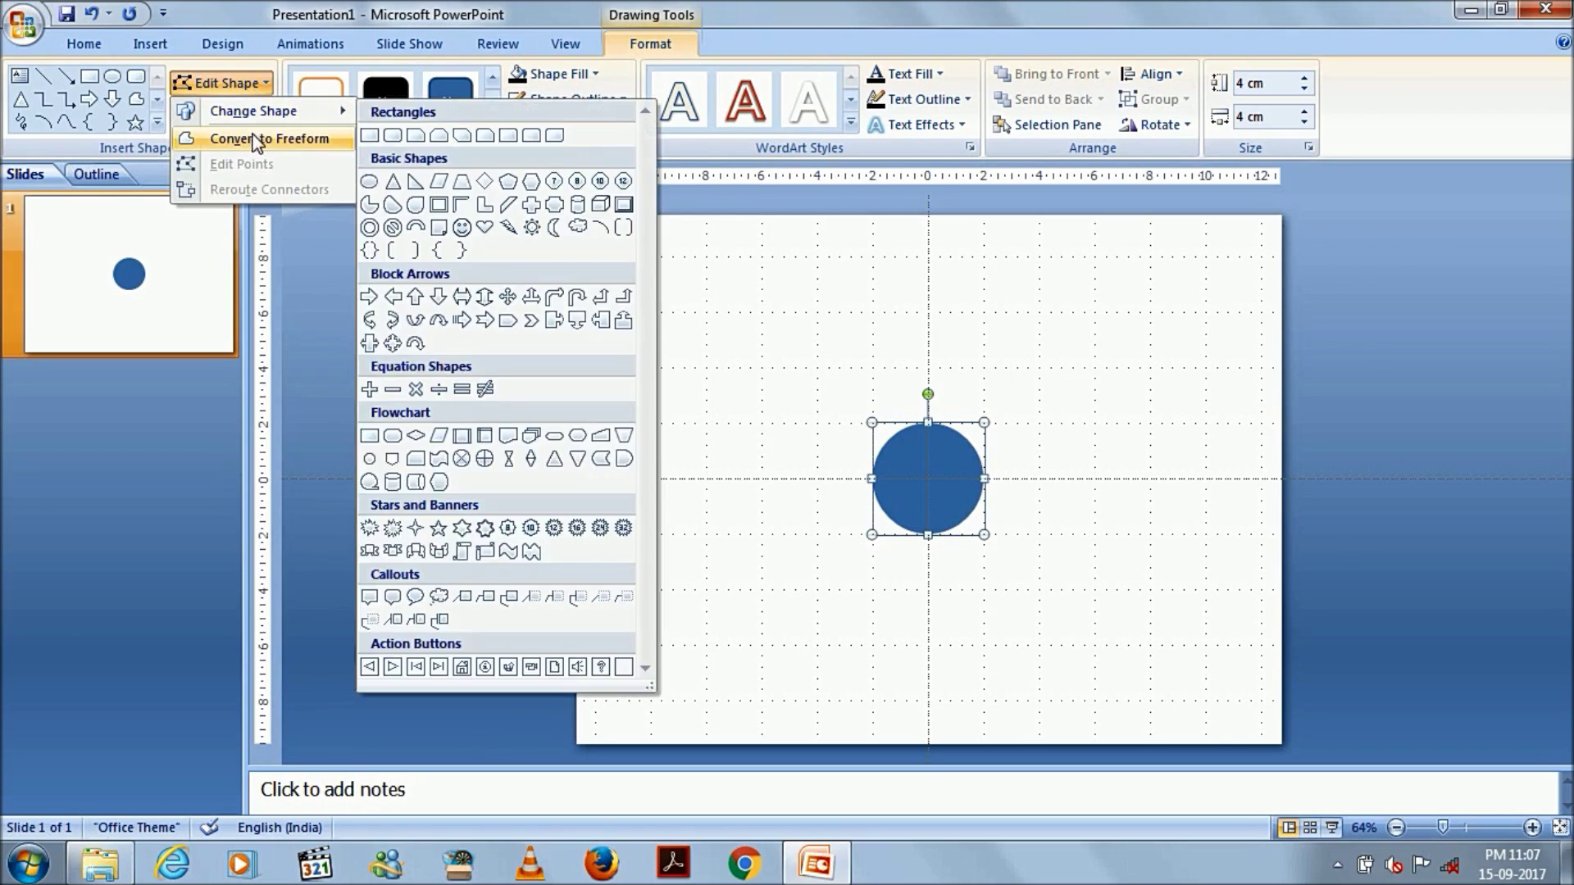
{"action": "left_click", "coordinate": [256, 140]}
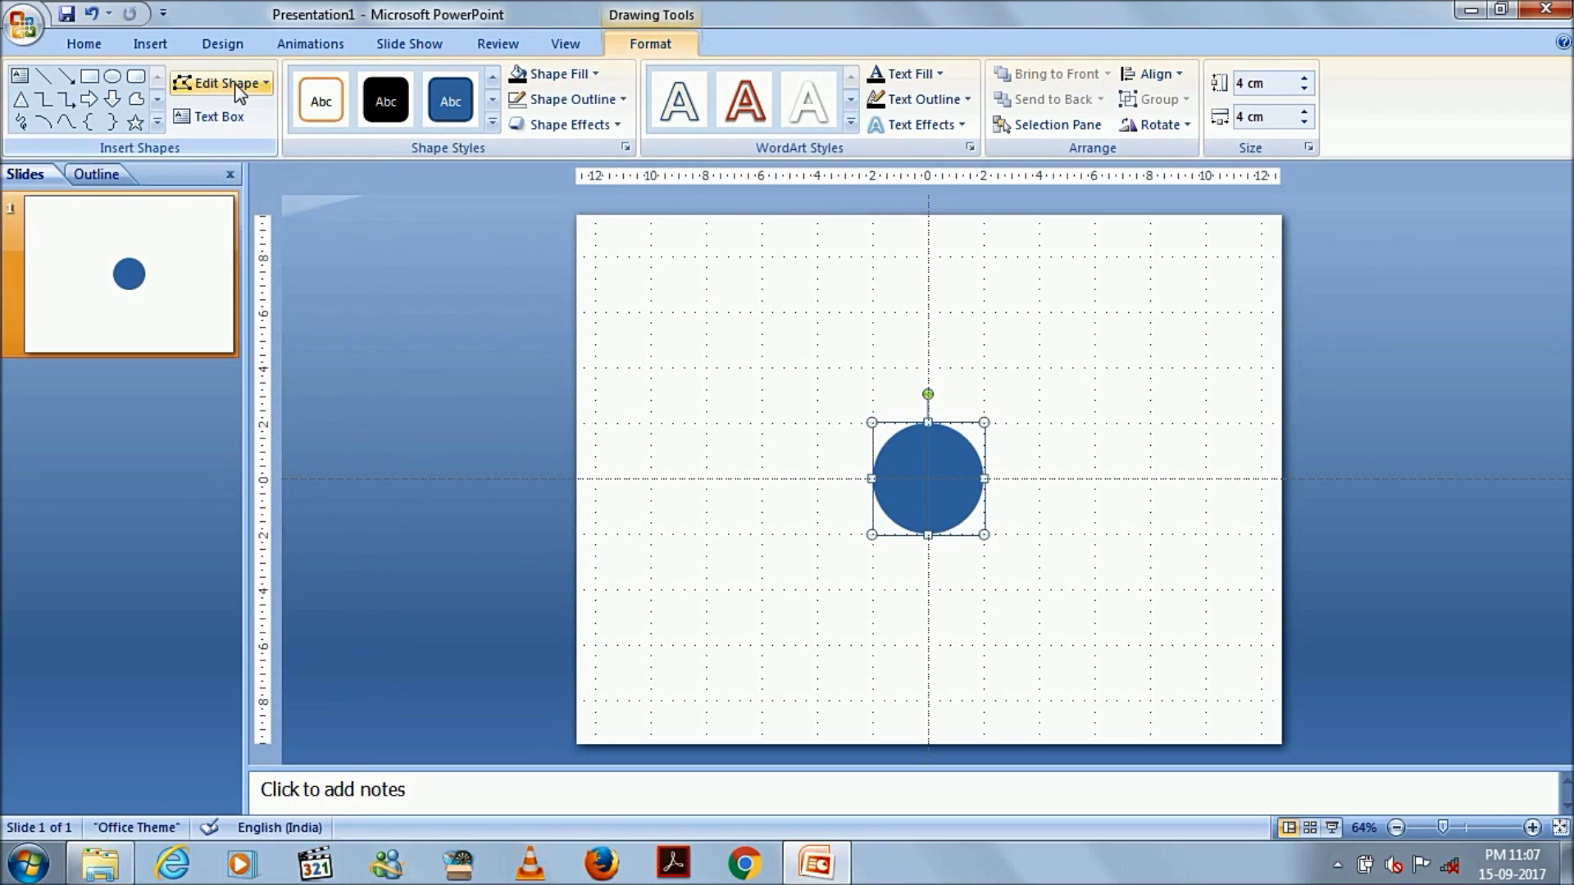
{"action": "left_click", "coordinate": [222, 83]}
{"action": "left_click", "coordinate": [244, 166]}
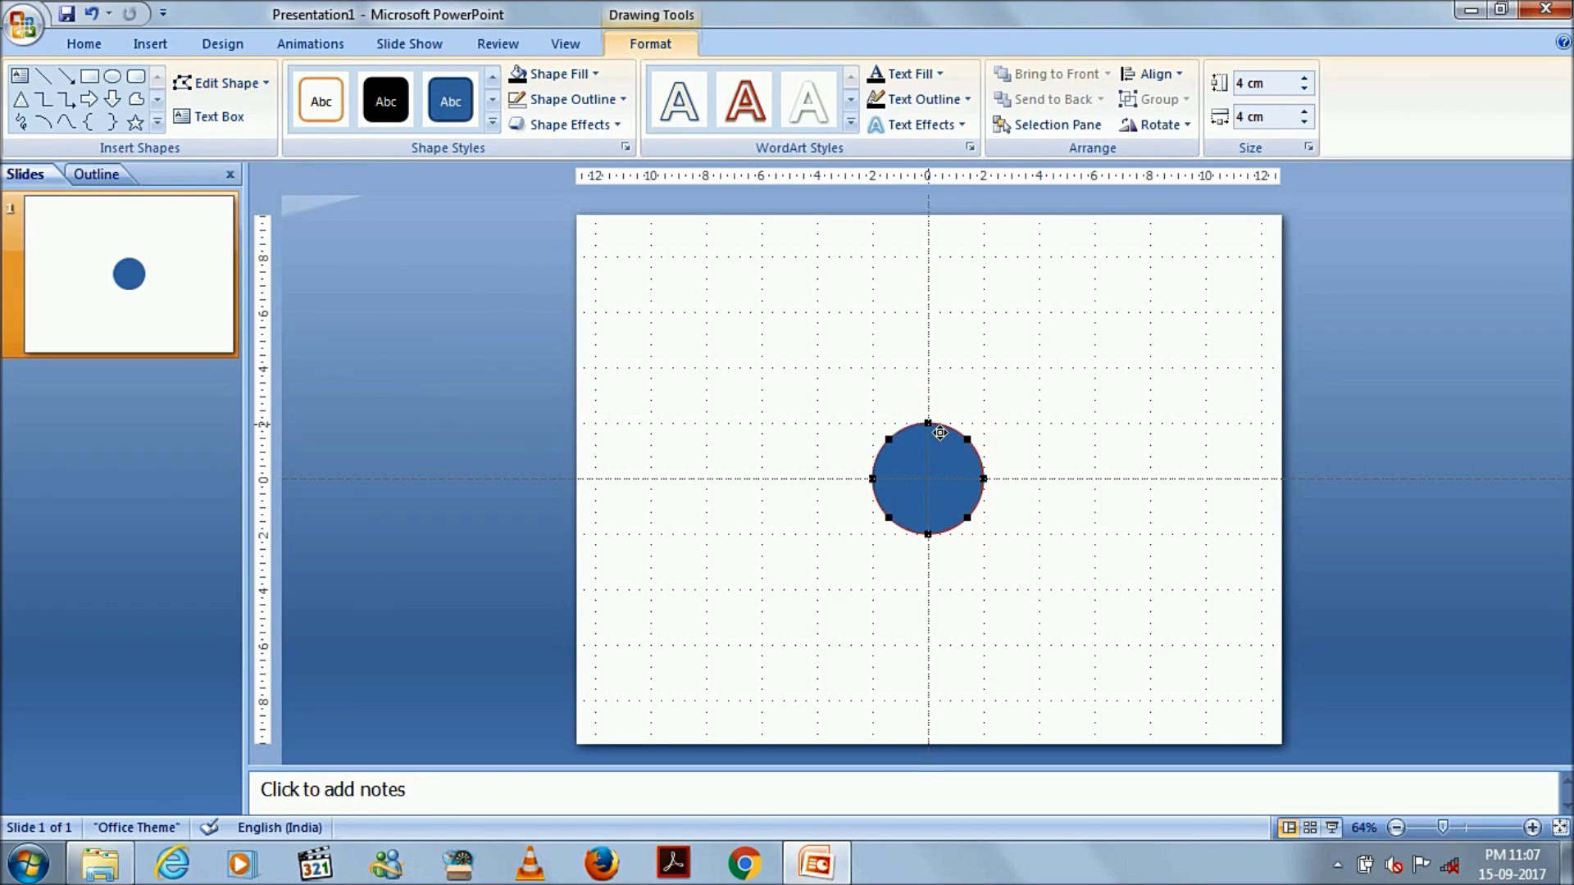
Drag the top, right, left and bottom points outward into long tapering blades, about 16 cm across
{"action": "left_click_drag", "start_coordinate": [937, 428], "coordinate": [944, 265]}
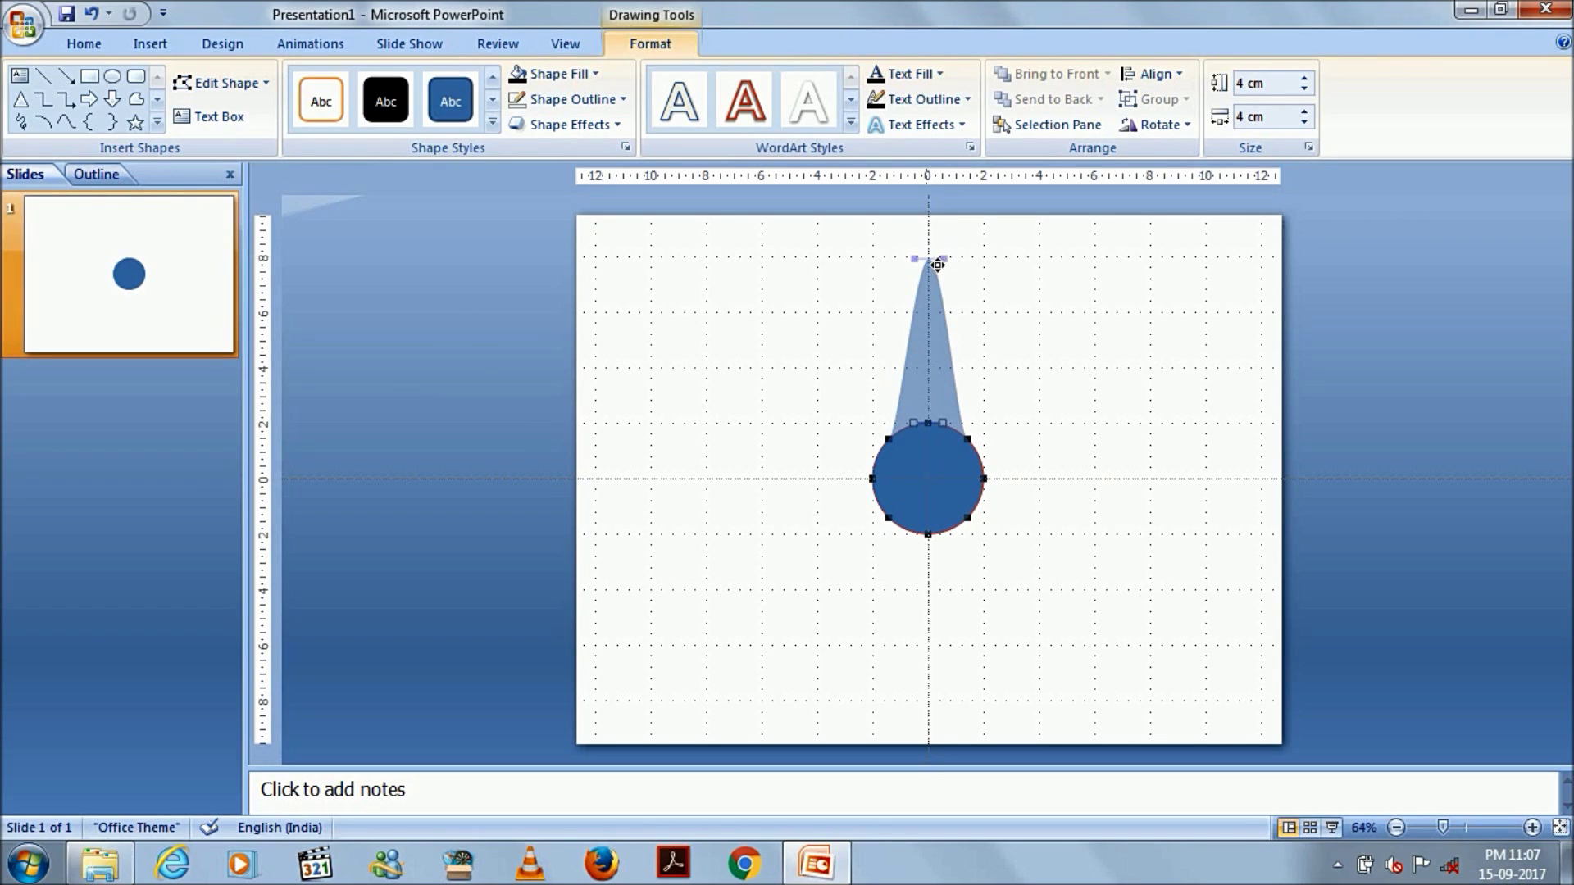
{"action": "left_click_drag", "start_coordinate": [937, 264], "coordinate": [932, 259]}
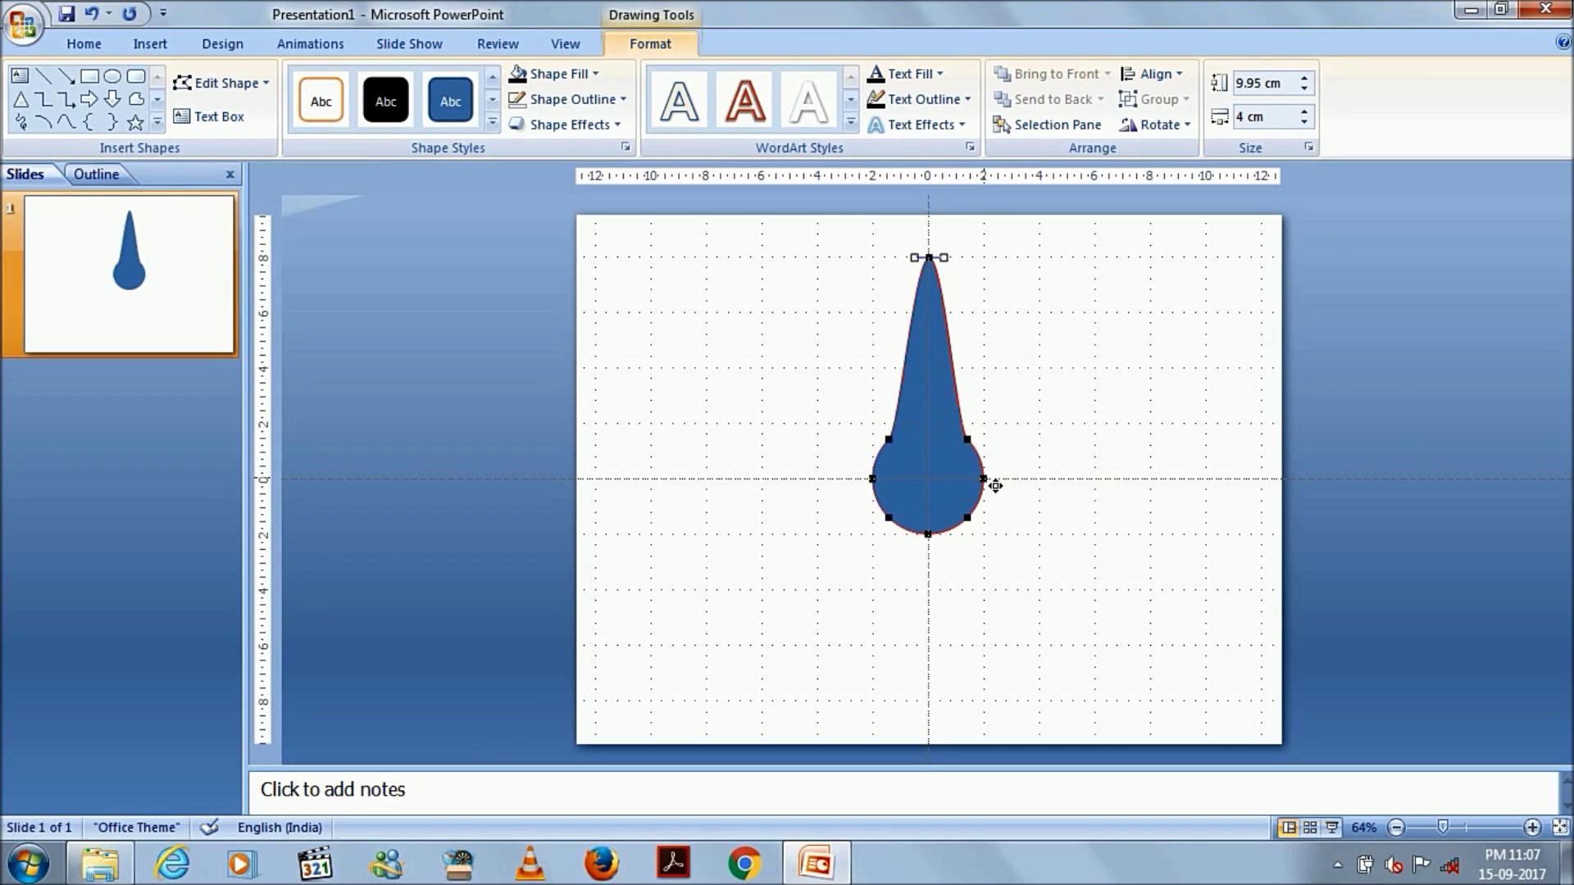
{"action": "left_click_drag", "start_coordinate": [995, 485], "coordinate": [1161, 486]}
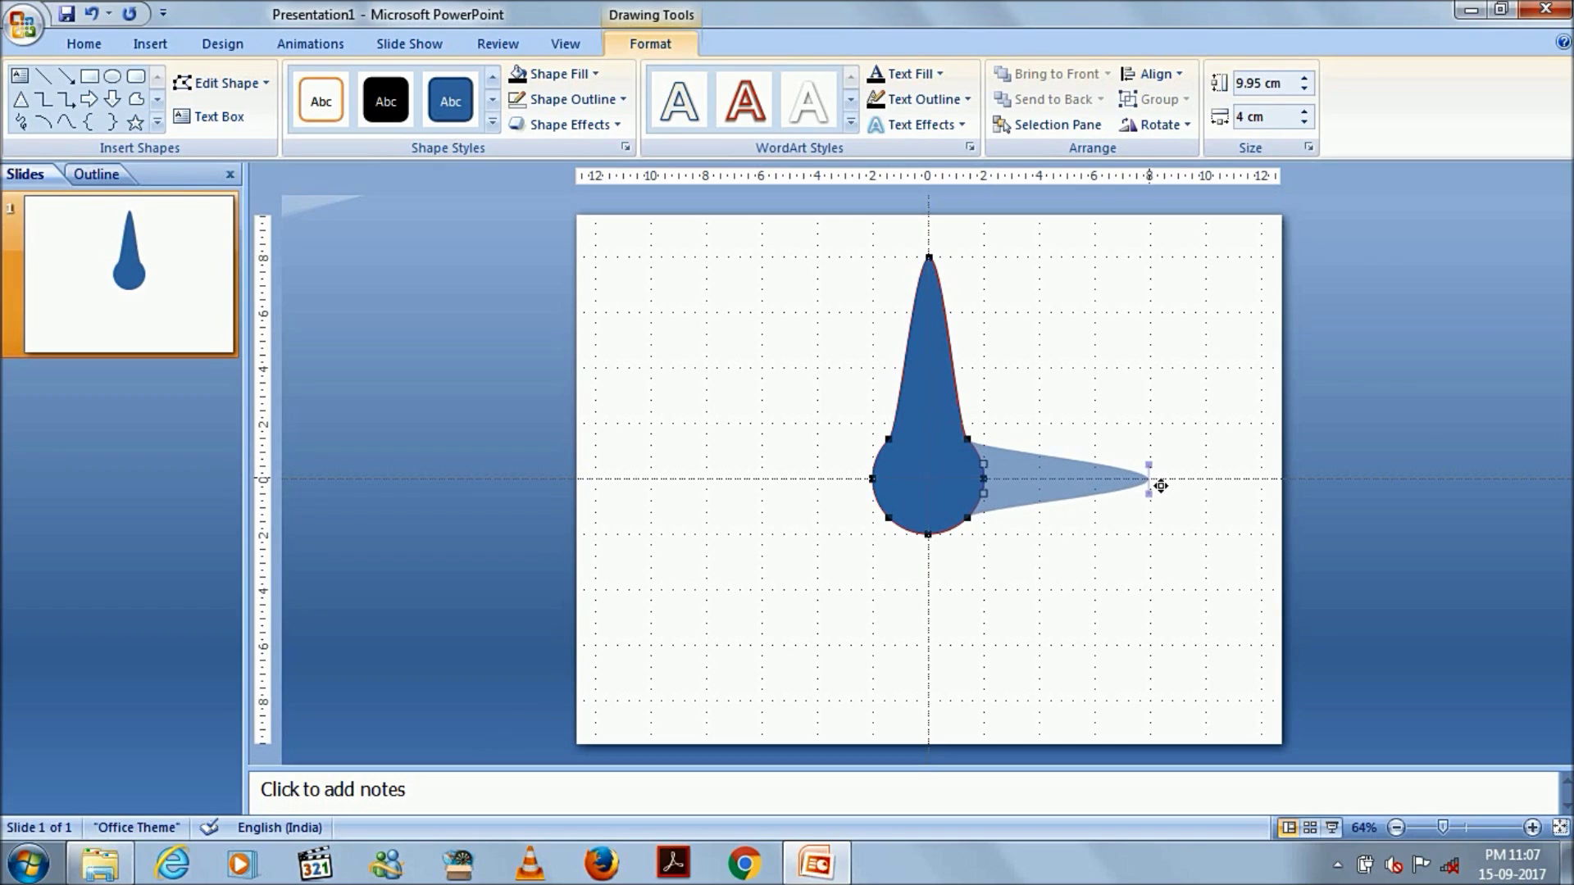
{"action": "left_click_drag", "start_coordinate": [1161, 486], "coordinate": [1157, 482]}
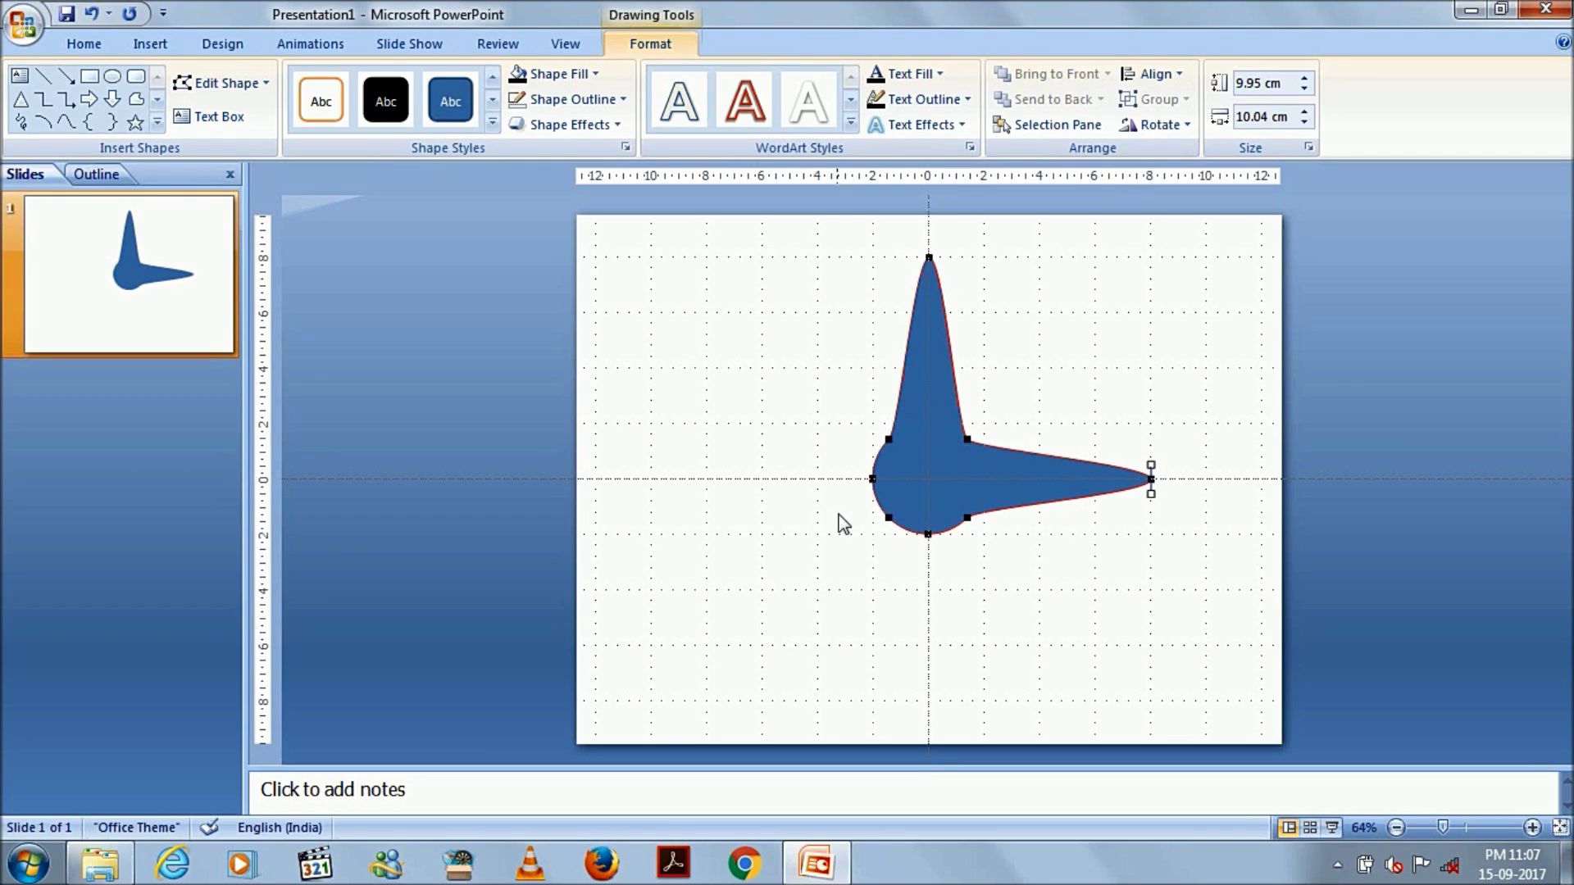
{"action": "left_click_drag", "start_coordinate": [881, 487], "coordinate": [757, 489]}
{"action": "left_click_drag", "start_coordinate": [756, 488], "coordinate": [715, 486]}
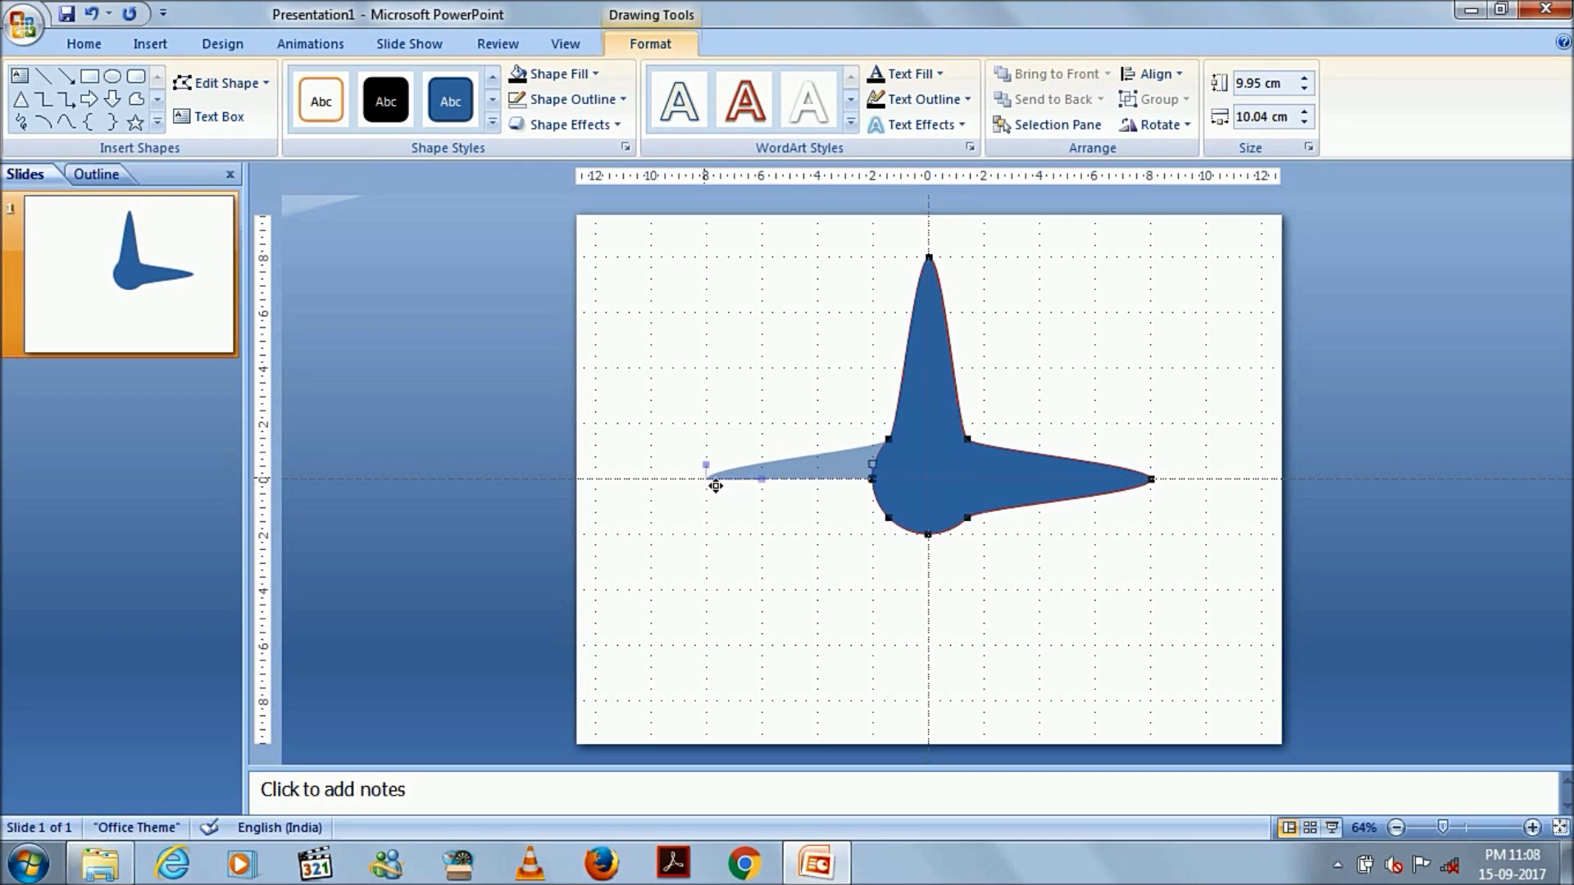
{"action": "left_click_drag", "start_coordinate": [716, 486], "coordinate": [717, 490]}
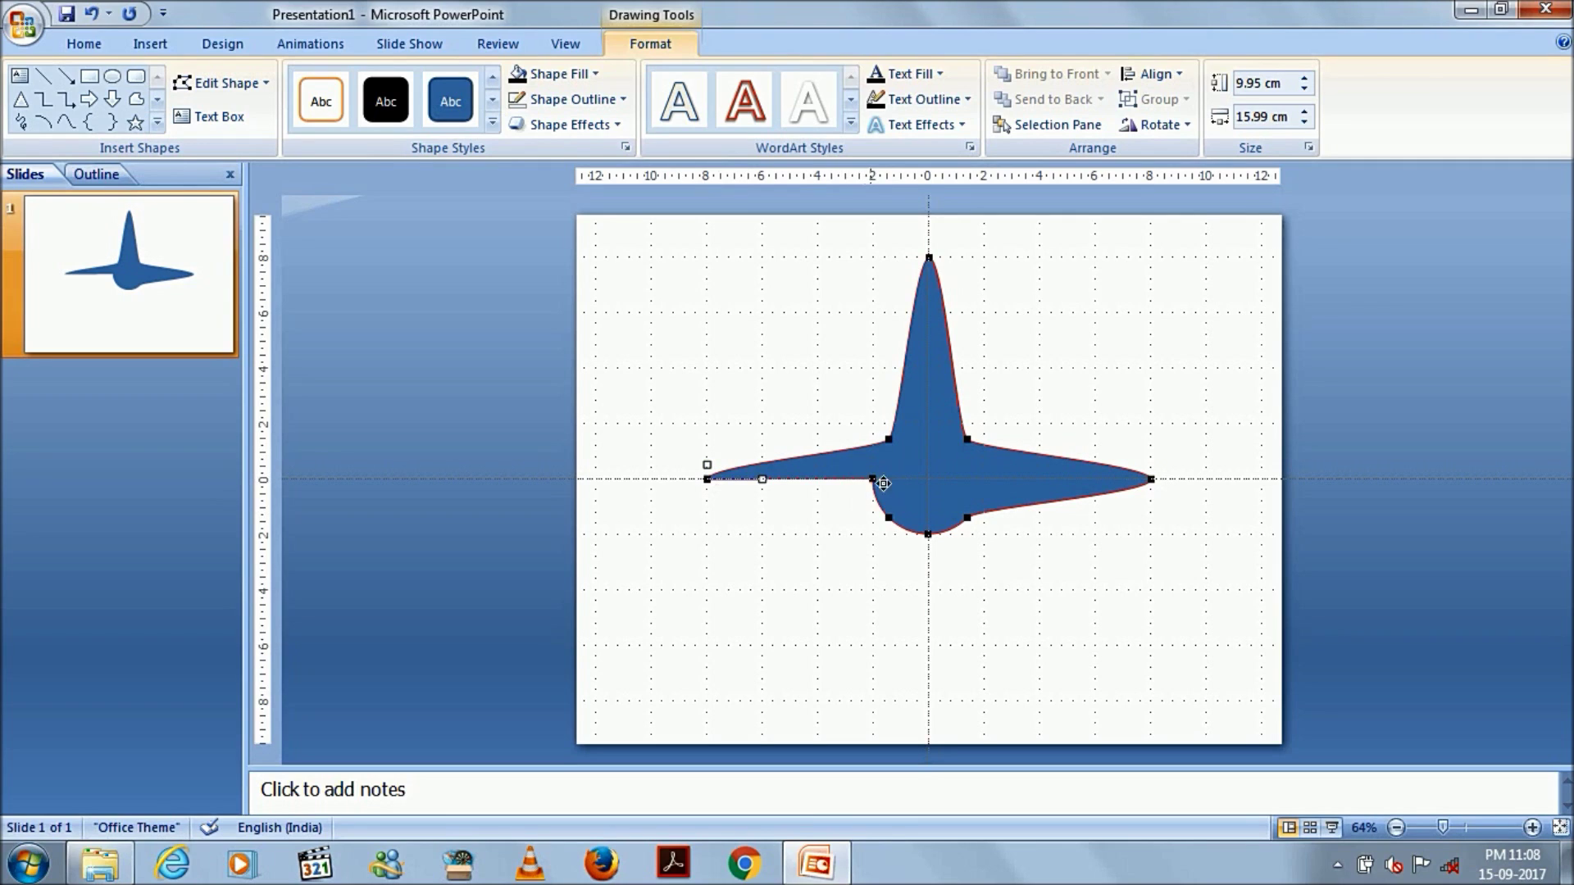
{"action": "left_click_drag", "start_coordinate": [881, 489], "coordinate": [718, 486]}
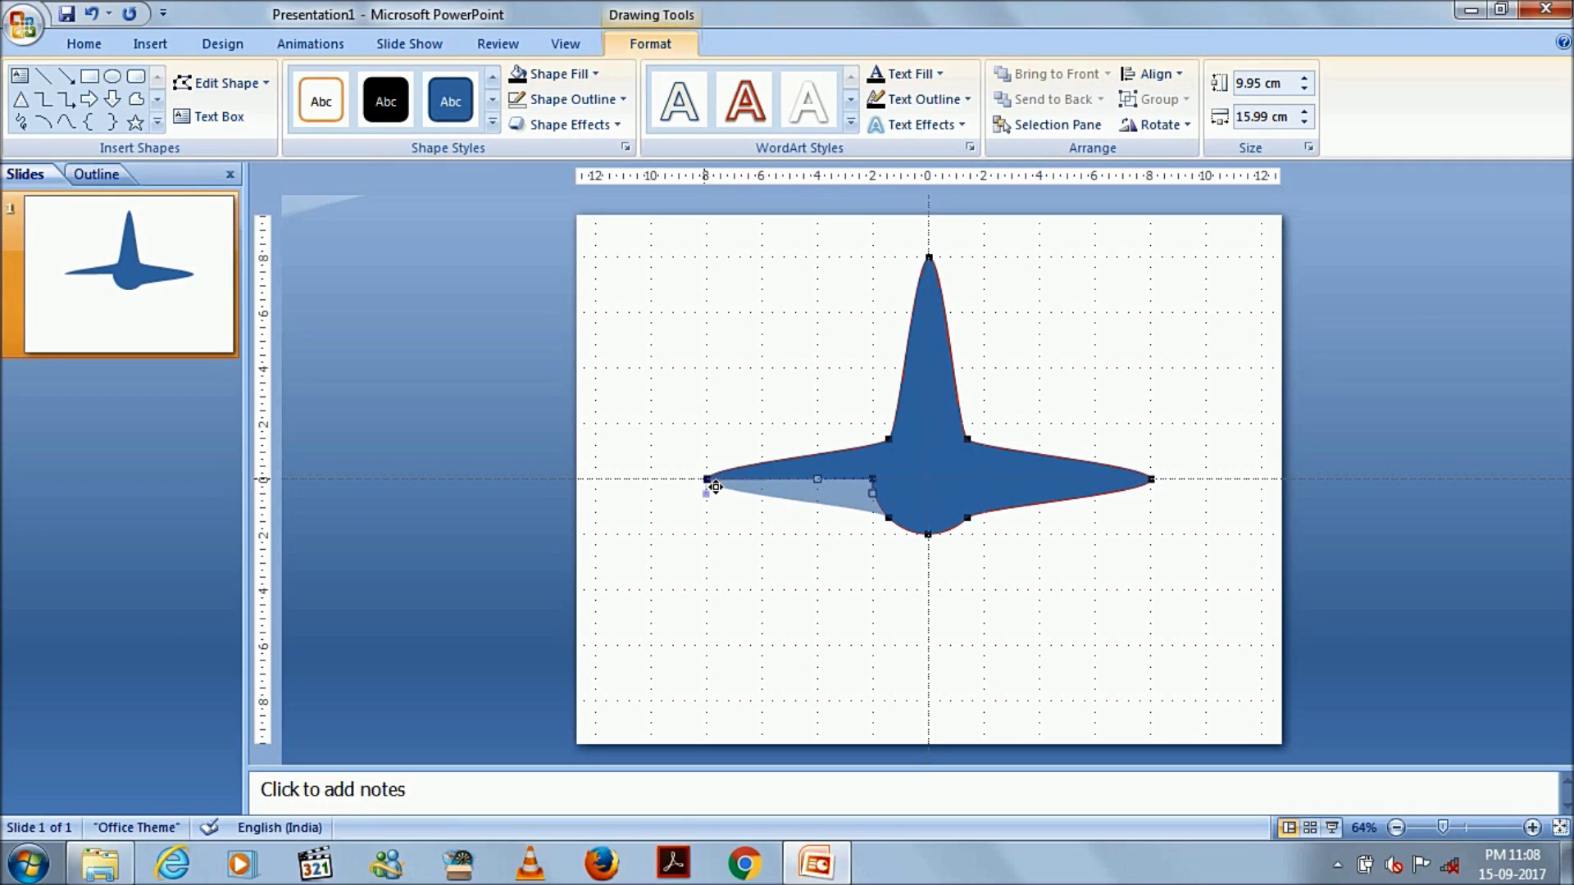
{"action": "left_click_drag", "start_coordinate": [718, 486], "coordinate": [717, 487]}
{"action": "left_click_drag", "start_coordinate": [938, 542], "coordinate": [943, 670]}
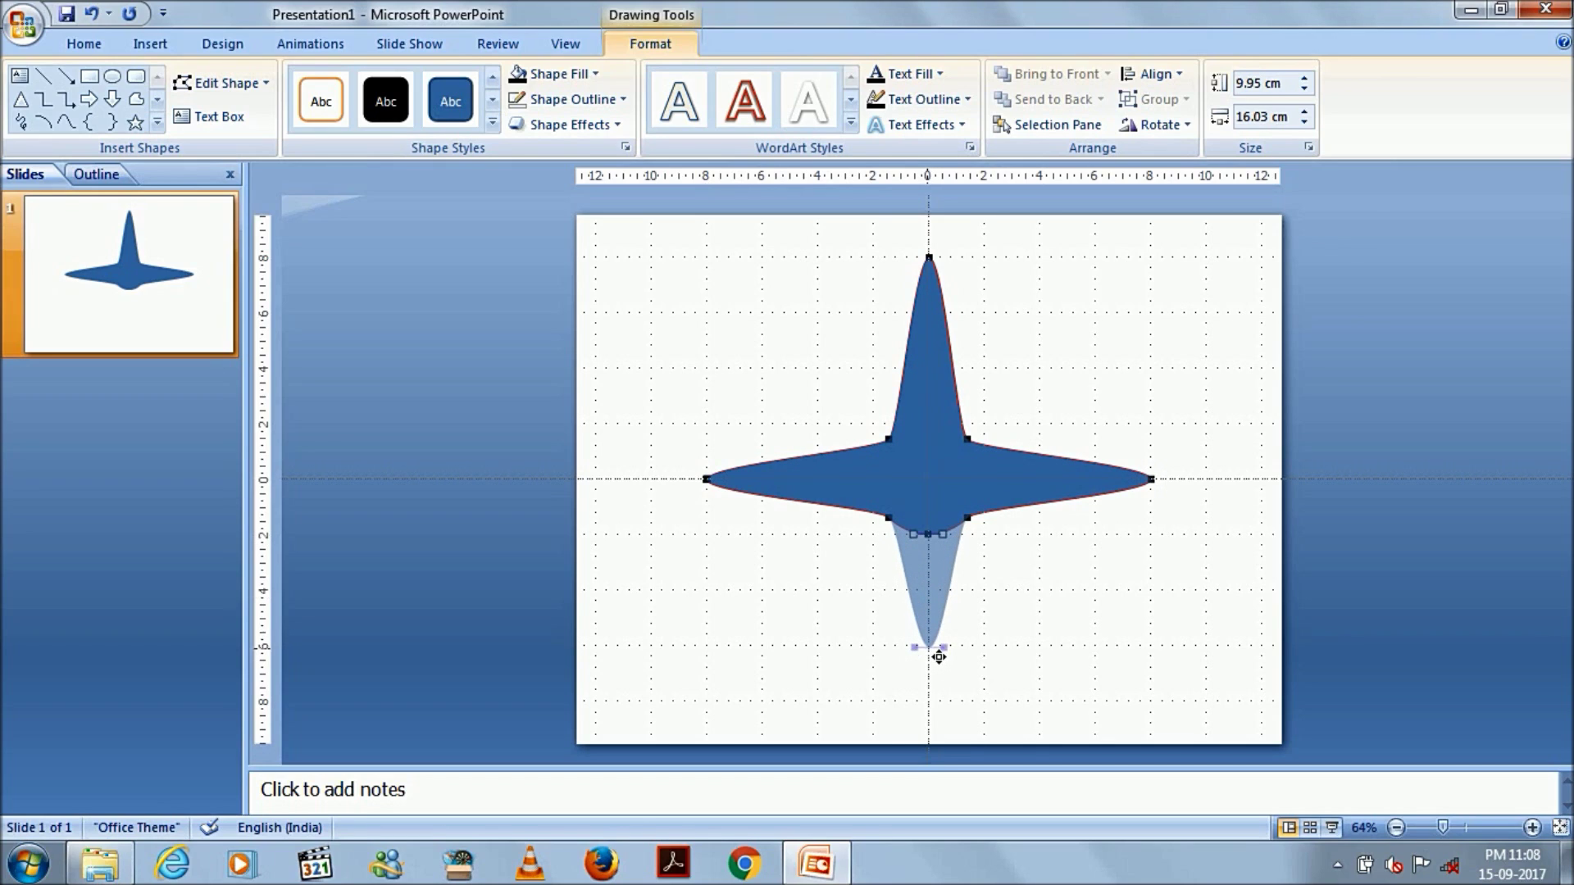
{"action": "left_click_drag", "start_coordinate": [944, 670], "coordinate": [937, 714]}
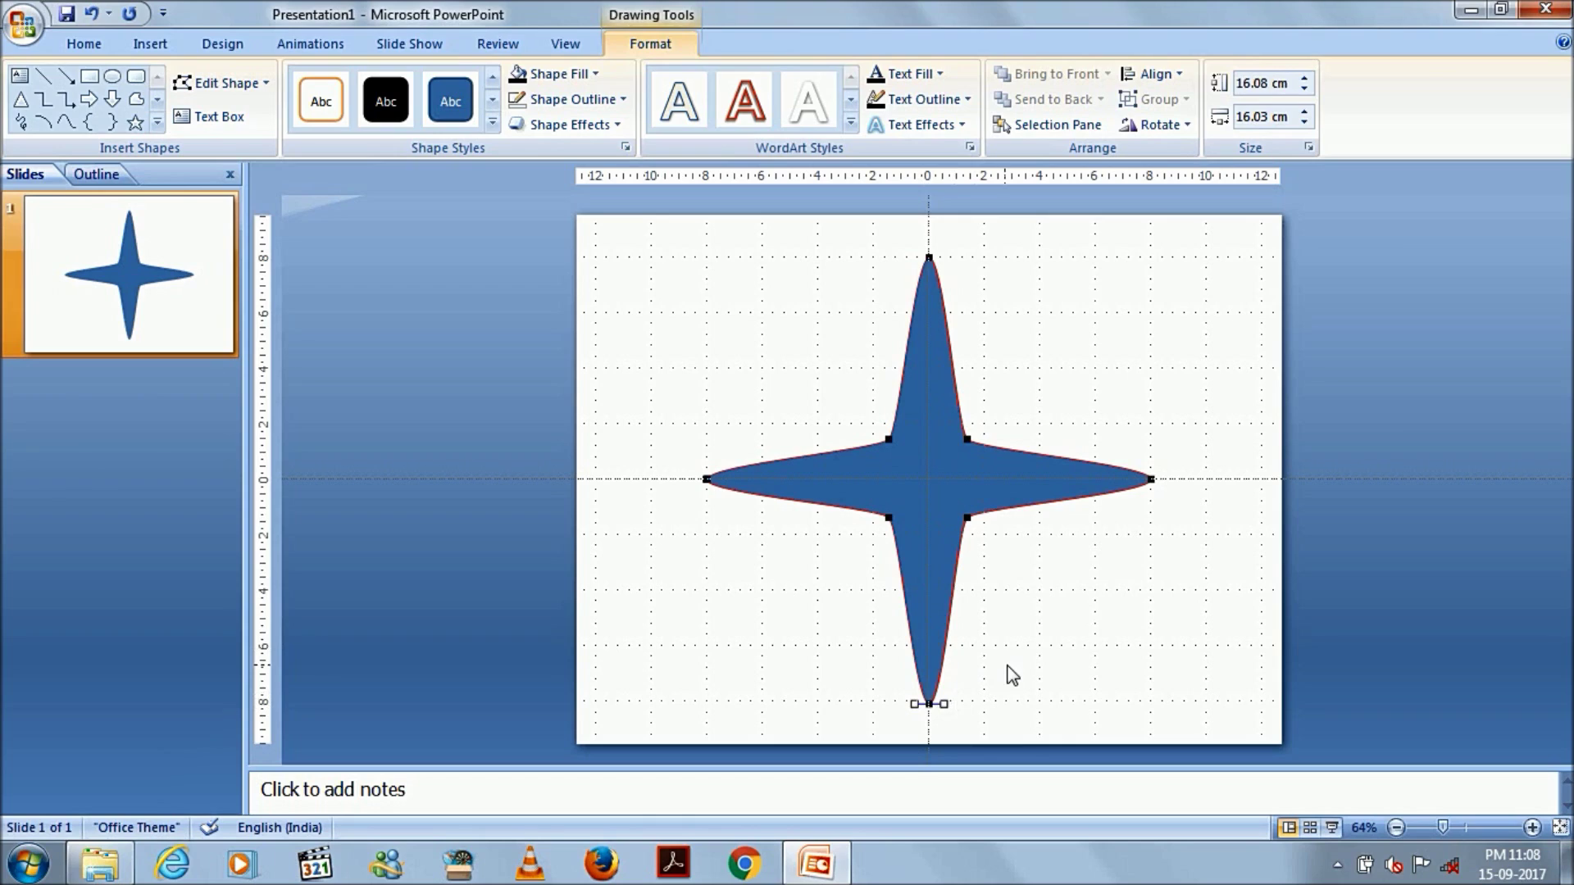
{"action": "left_click", "coordinate": [1008, 667]}
Shrink the star to about 5.3 cm and move it toward the upper left
{"action": "left_click", "coordinate": [949, 402]}
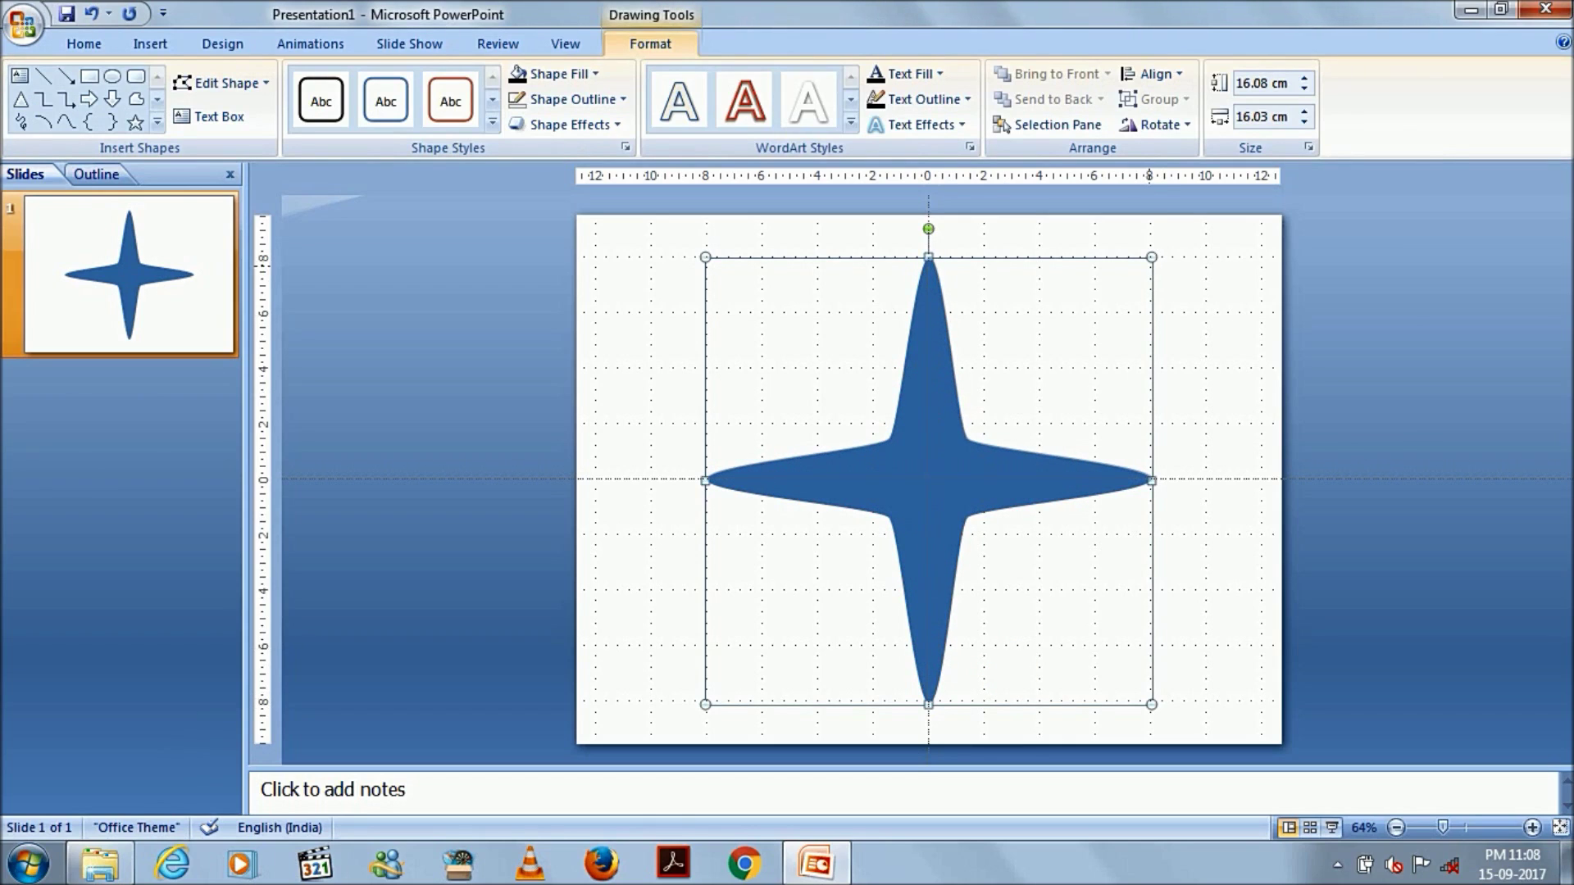
{"action": "left_click_drag", "start_coordinate": [1083, 378], "coordinate": [998, 482]}
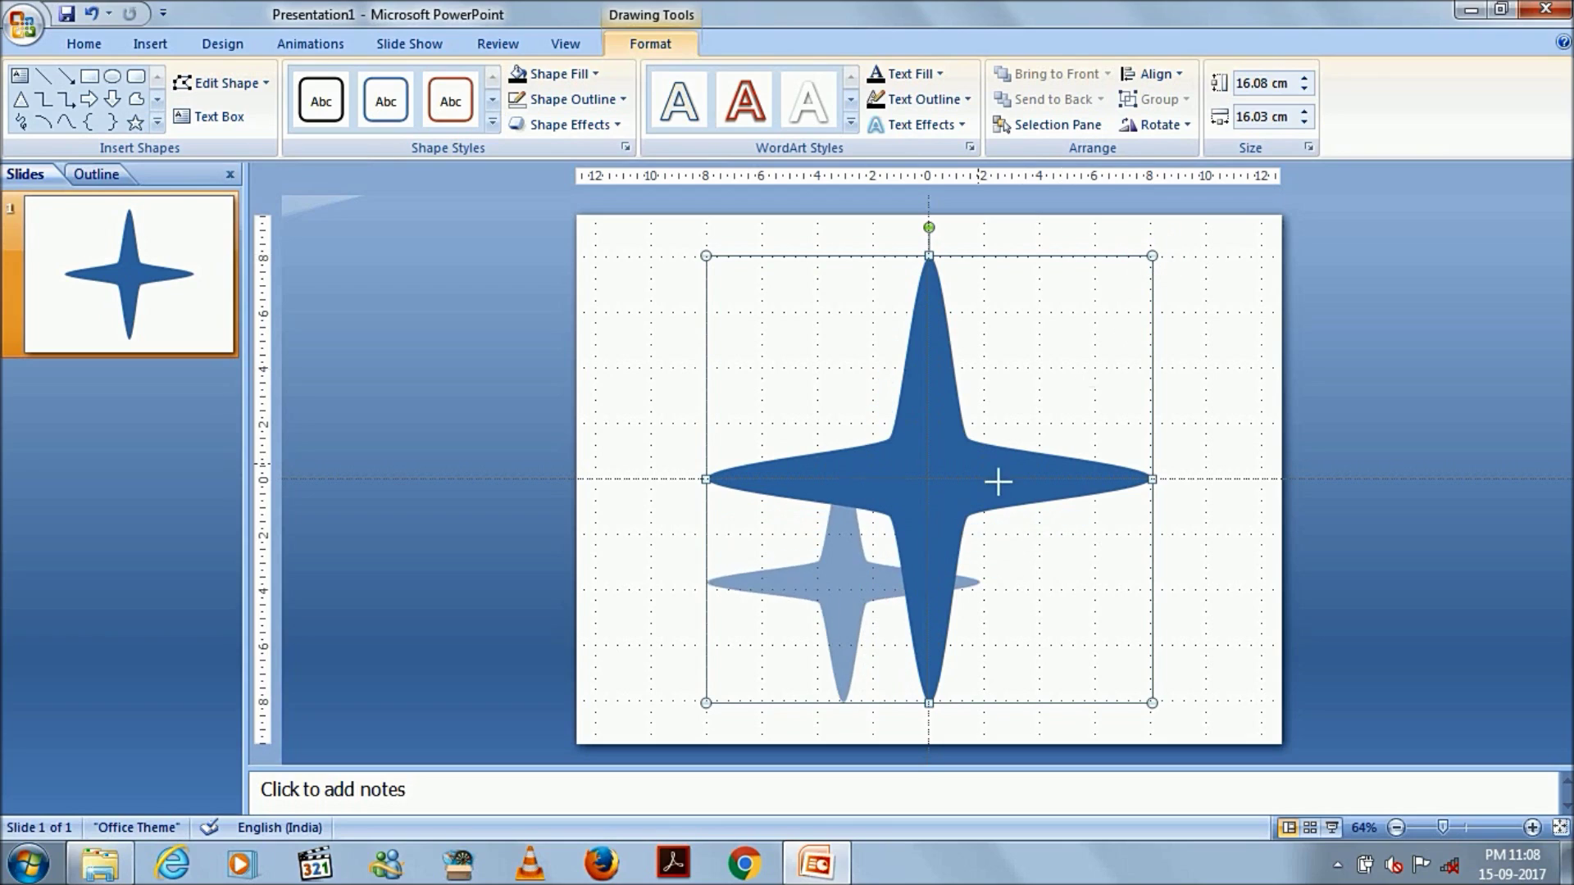
{"action": "mouse_move", "coordinate": [998, 482]}
{"action": "left_mouse_down"}
{"action": "mouse_move", "coordinate": [879, 571]}
{"action": "mouse_move", "coordinate": [860, 555]}
{"action": "left_mouse_up"}
{"action": "left_click", "coordinate": [787, 636]}
{"action": "left_click_drag", "start_coordinate": [786, 636], "coordinate": [737, 396]}
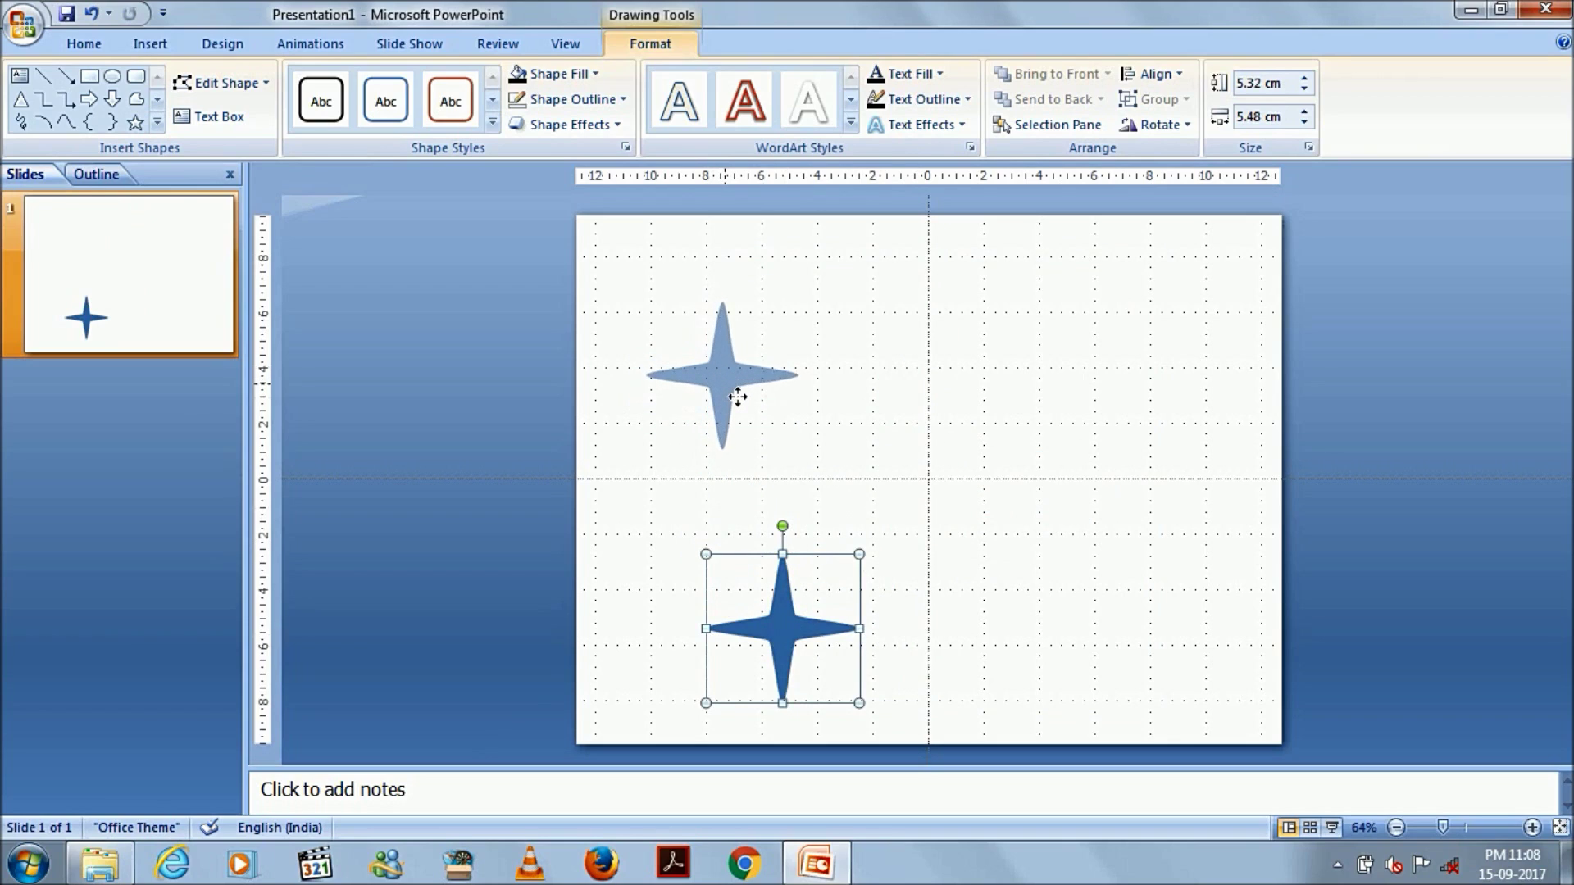
{"action": "mouse_move", "coordinate": [738, 397]}
{"action": "left_mouse_down"}
{"action": "mouse_move", "coordinate": [750, 401]}
{"action": "mouse_move", "coordinate": [736, 418]}
{"action": "left_mouse_up"}
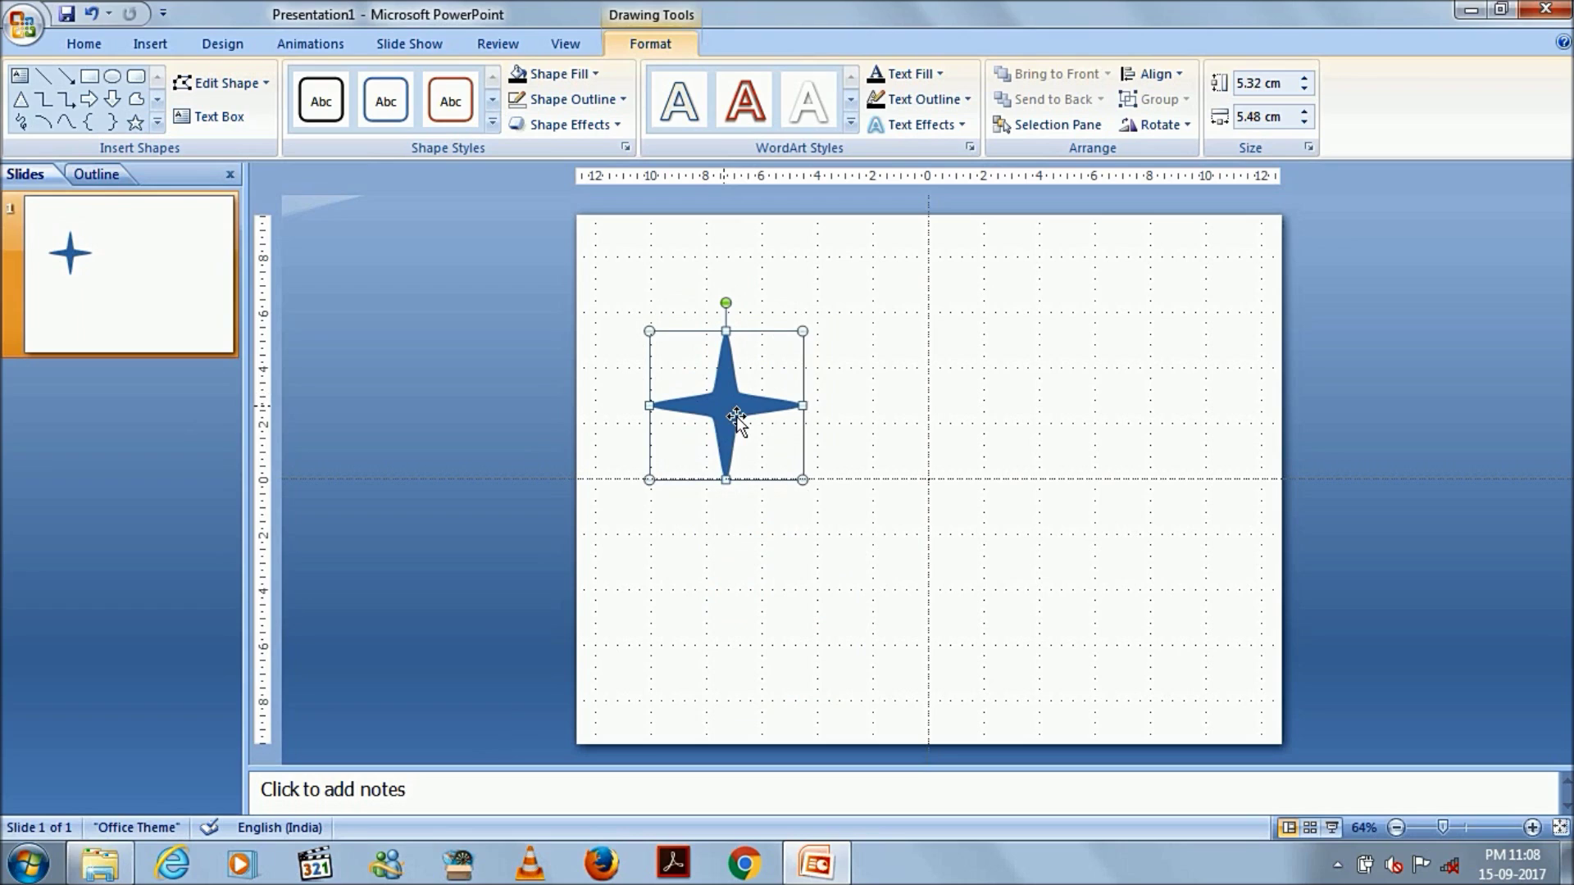
{"action": "key", "text": "ctrl+z"}
Enlarge the star to about 9.91 by 11.06 cm and nudge it back to the slide centre
{"action": "key", "text": "ctrl+Up"}
{"action": "key", "text": "ctrl+Up"}
{"action": "key", "text": "ctrl+Down"}
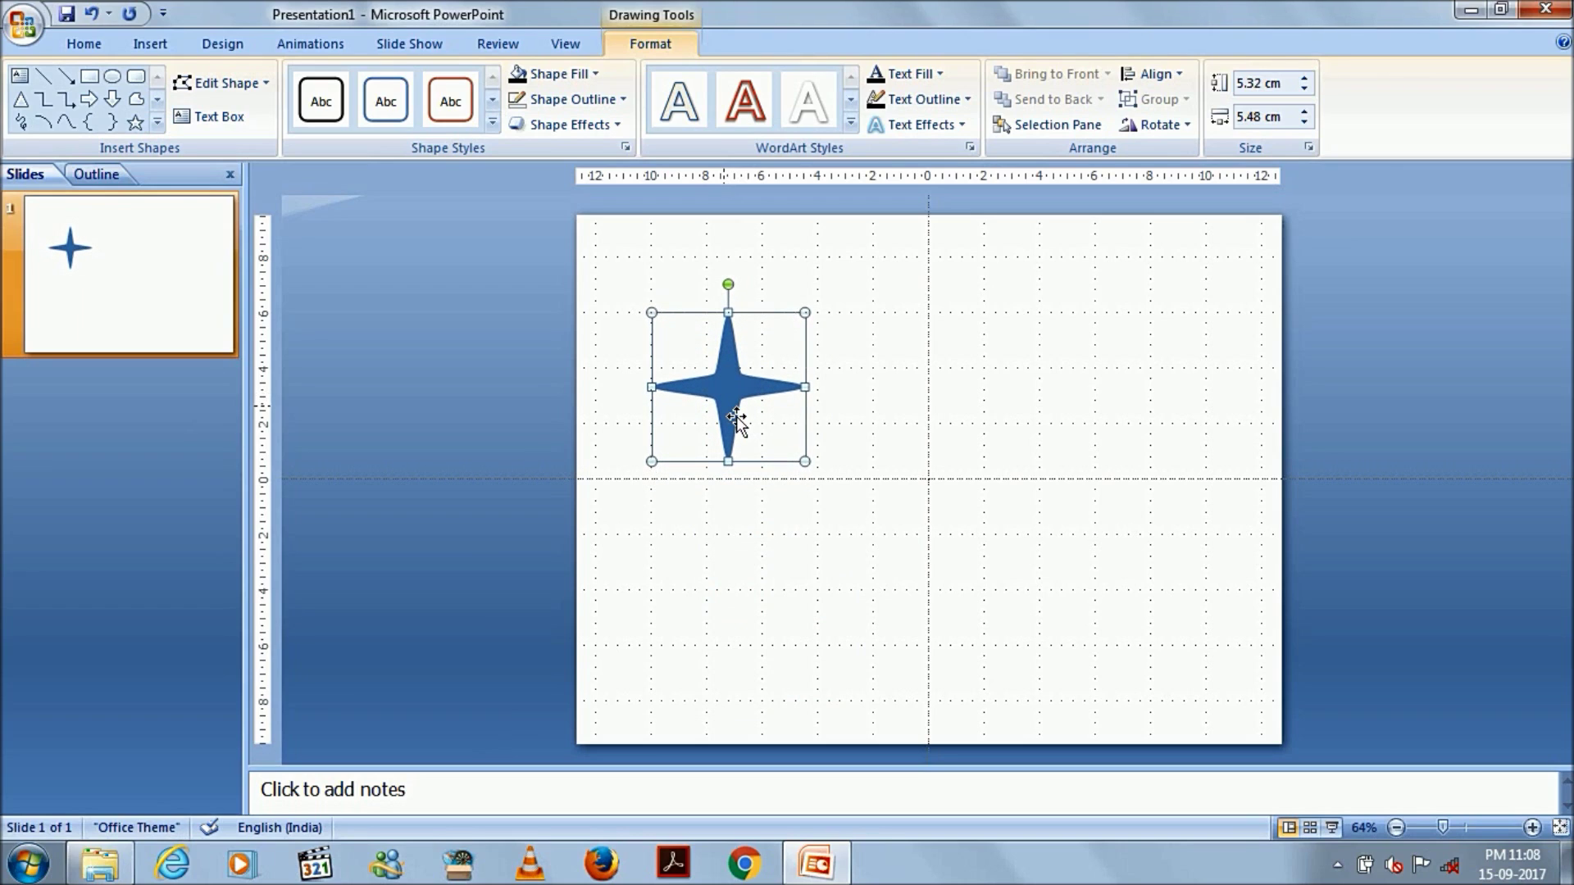
{"action": "key", "text": "ctrl+Up"}
{"action": "key", "text": "ctrl+Left"}
{"action": "key", "text": "ctrl+Down"}
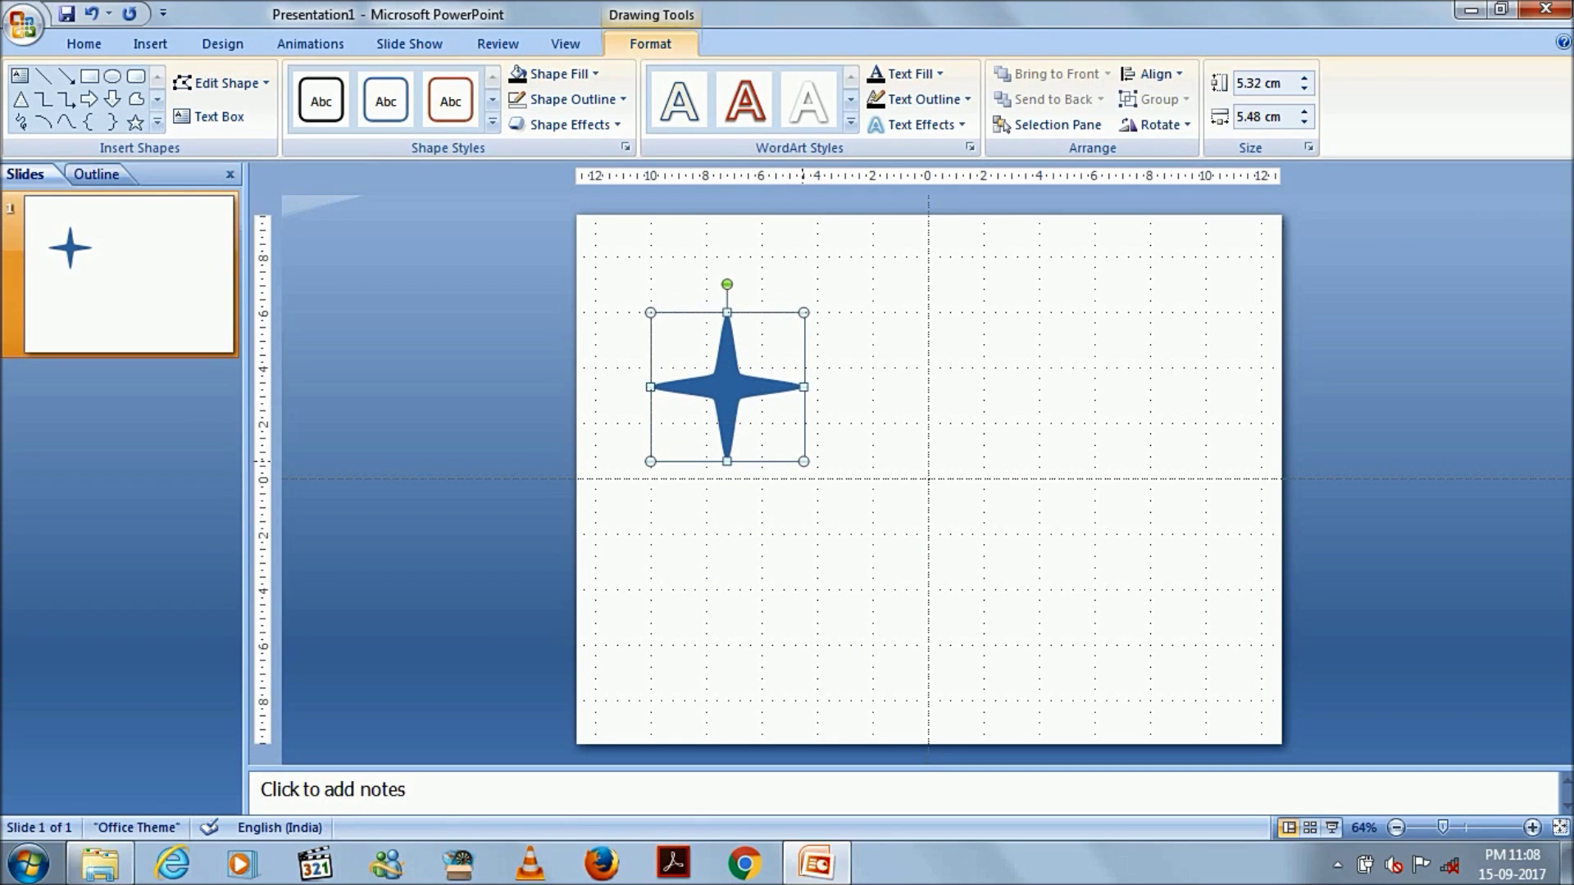
{"action": "left_click_drag", "start_coordinate": [817, 474], "coordinate": [969, 601]}
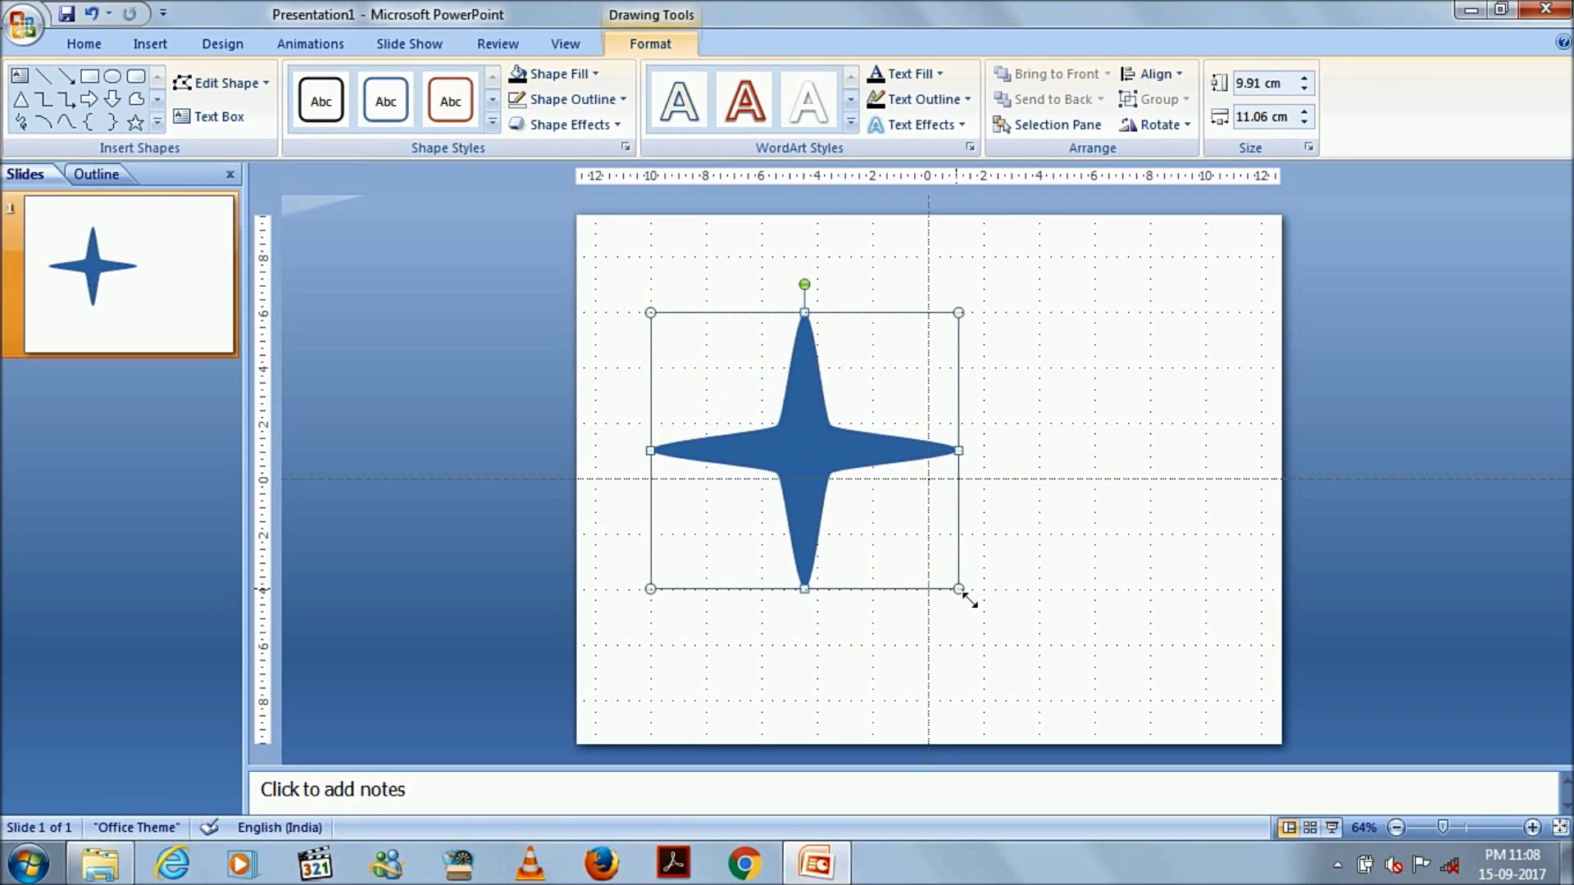
{"action": "key", "text": "ctrl+Right"}
{"action": "key", "text": "ctrl+Right"}
{"action": "key", "text": "ctrl+Right"}
{"action": "key", "text": "ctrl+Right"}
{"action": "key", "text": "ctrl+Right"}
{"action": "key", "text": "ctrl+Right"}
{"action": "key", "text": "ctrl+Right"}
{"action": "key", "text": "ctrl+Right"}
{"action": "key", "text": "ctrl+Right"}
{"action": "key", "text": "ctrl+Right"}
{"action": "key", "text": "ctrl+Right"}
{"action": "key", "text": "ctrl+Right"}
{"action": "key", "text": "ctrl+Right"}
{"action": "key", "text": "ctrl+Right"}
{"action": "key", "text": "ctrl+Right"}
{"action": "key", "text": "ctrl+Right"}
{"action": "key", "text": "ctrl+Right"}
{"action": "key", "text": "ctrl+Right"}
{"action": "key", "text": "ctrl+Right"}
{"action": "key", "text": "ctrl+Right"}
{"action": "key", "text": "ctrl+Right"}
{"action": "key", "text": "ctrl+Right"}
{"action": "key", "text": "ctrl+Right"}
{"action": "key", "text": "ctrl+Right"}
{"action": "key", "text": "ctrl+Right"}
{"action": "key", "text": "ctrl+Right"}
{"action": "key", "text": "ctrl+Right"}
{"action": "key", "text": "ctrl+Right"}
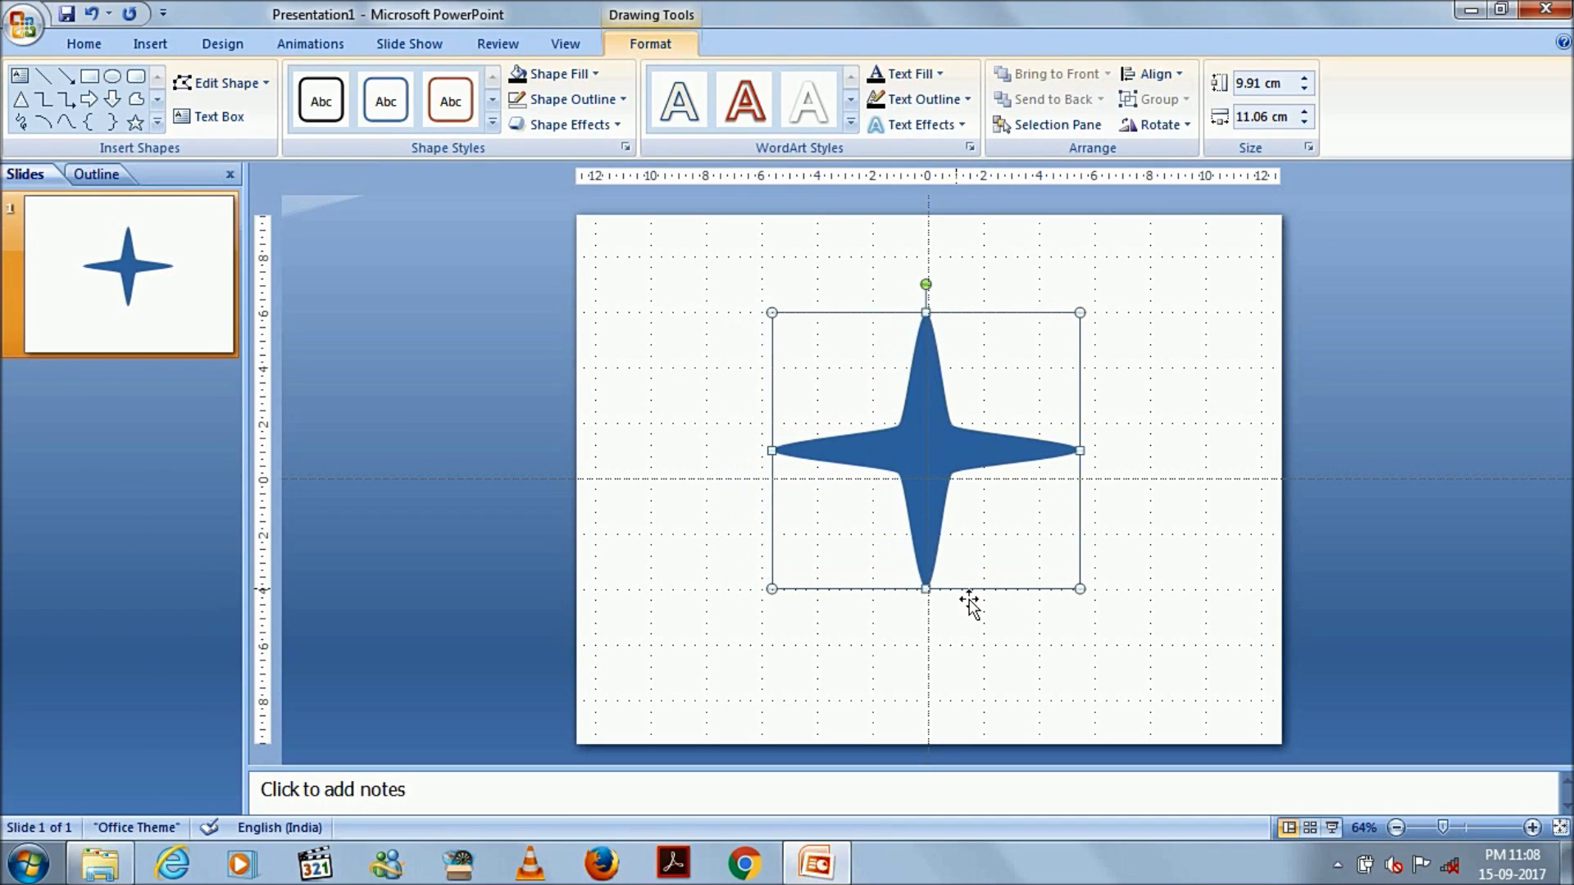
{"action": "key", "text": "ctrl+Down"}
{"action": "key", "text": "ctrl+Down"}
{"action": "key", "text": "ctrl+Down"}
{"action": "key", "text": "ctrl+Down"}
{"action": "key", "text": "ctrl+Down"}
{"action": "key", "text": "ctrl+Down"}
{"action": "key", "text": "ctrl+Down"}
{"action": "key", "text": "ctrl+Down"}
{"action": "key", "text": "ctrl+Down"}
{"action": "key", "text": "ctrl+Right"}
{"action": "key", "text": "ctrl+Down"}
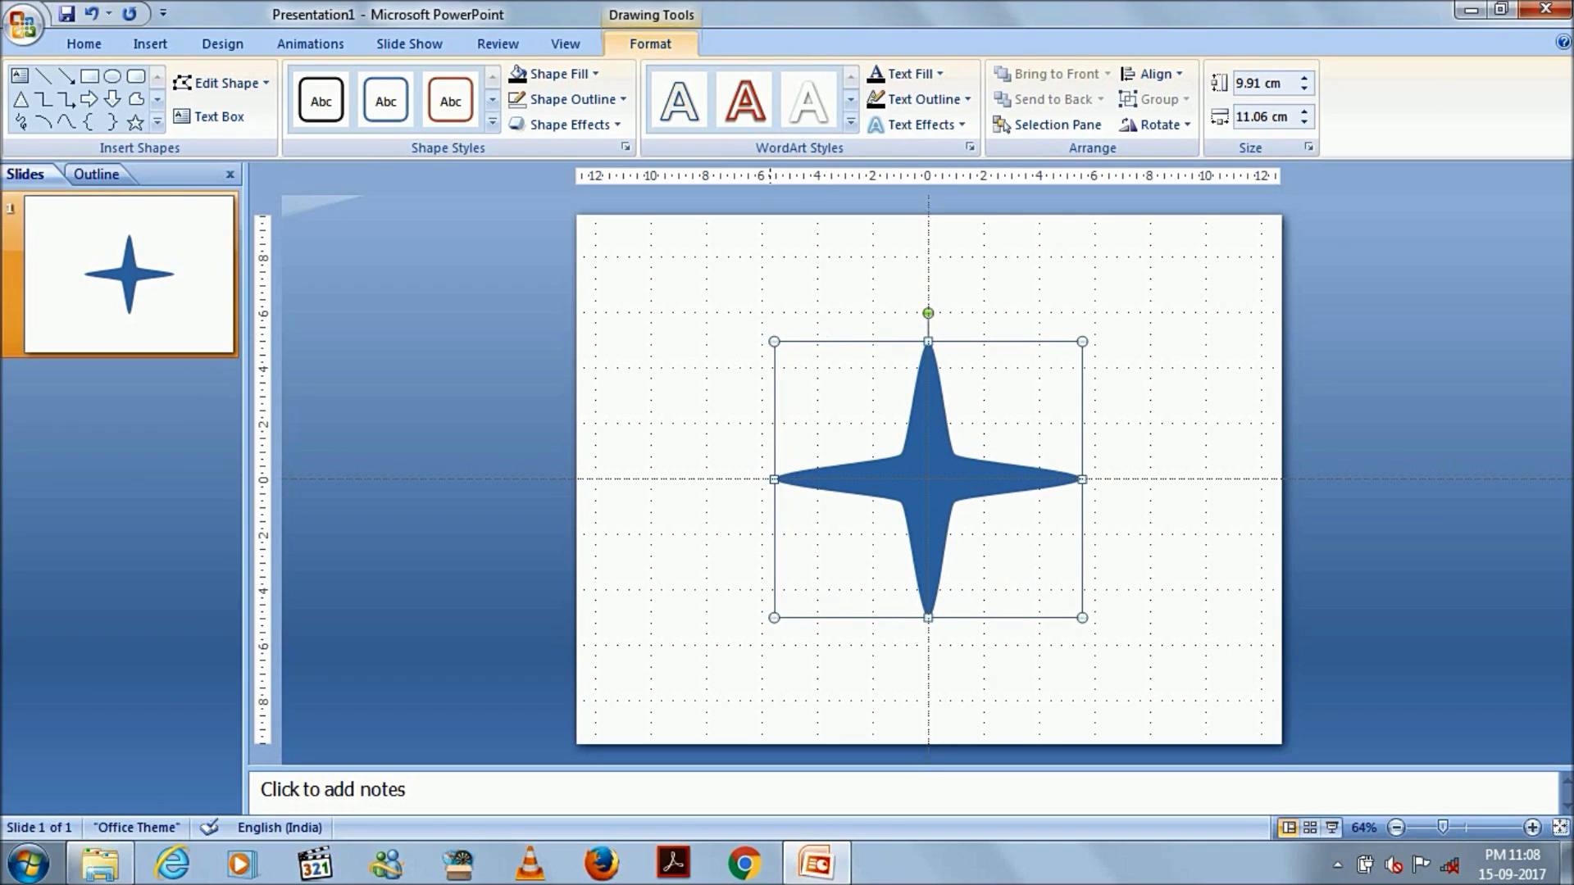
{"action": "right_click", "coordinate": [908, 497]}
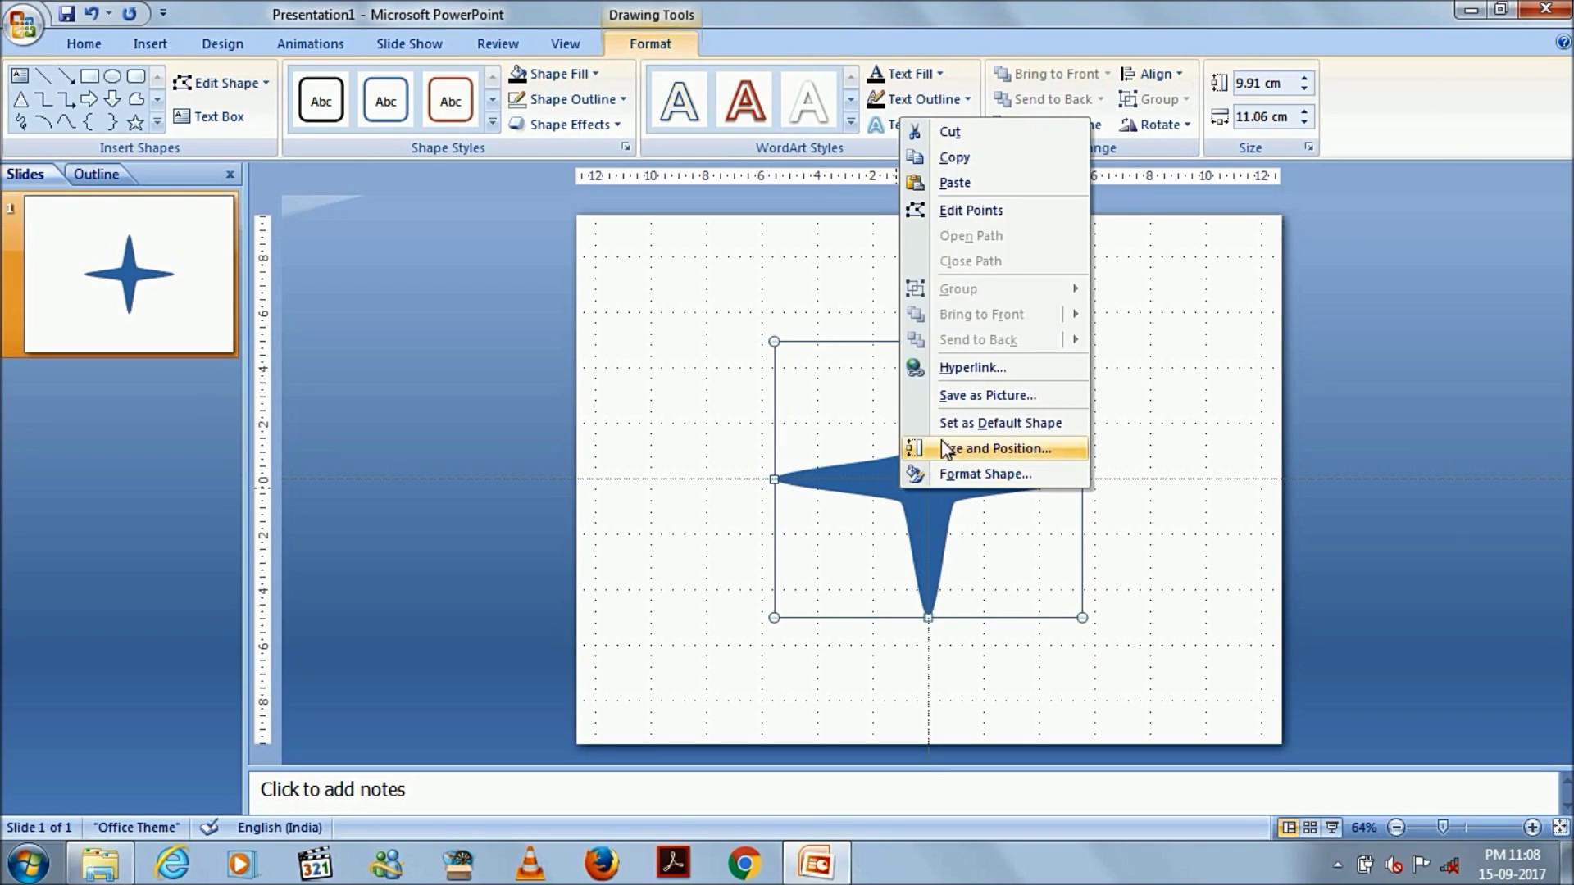
Set the star's width and height both to 10 cm, then nudge it back onto the guide crossing
{"action": "left_click", "coordinate": [941, 440]}
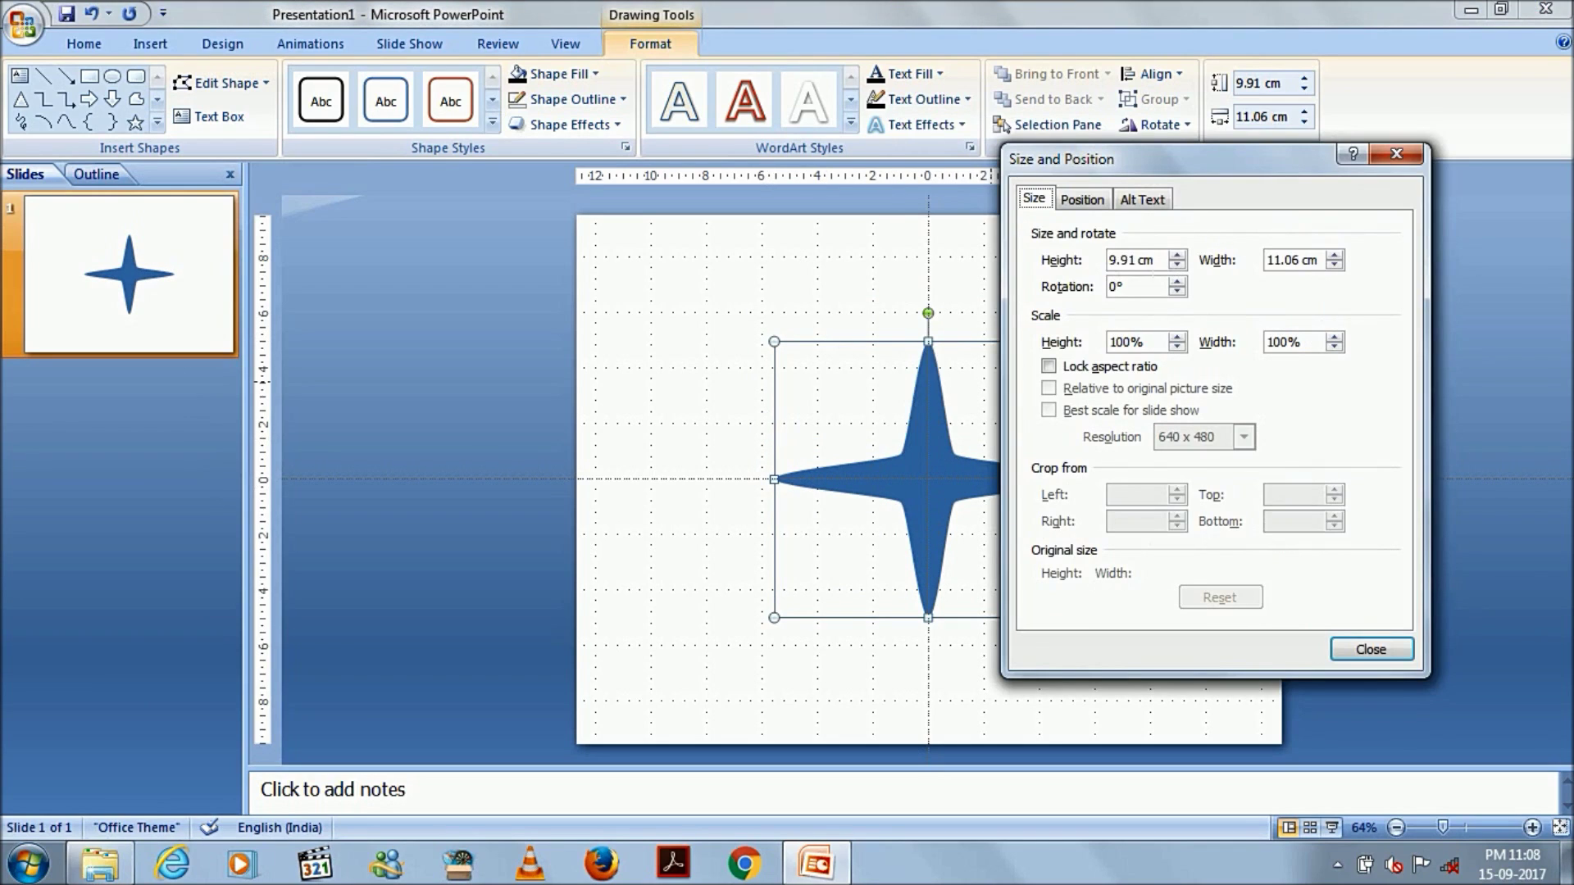
{"action": "double_click", "coordinate": [1294, 260]}
{"action": "type", "text": "0"}
{"action": "left_click", "coordinate": [1134, 260]}
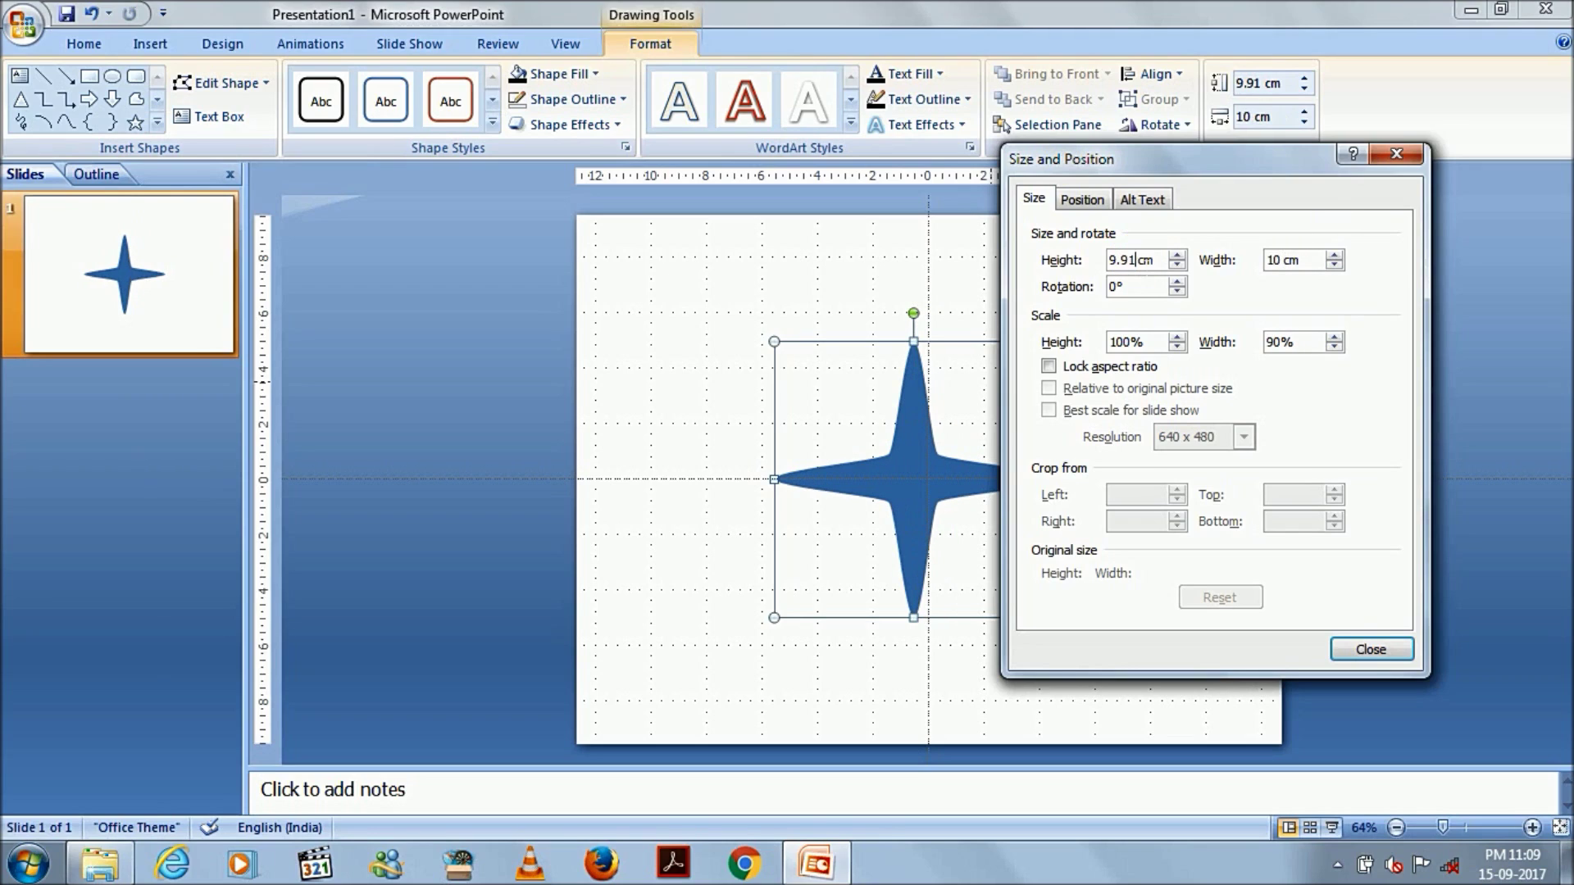
{"action": "key", "text": "BackSpace"}
{"action": "key", "text": "BackSpace"}
{"action": "key", "text": "BackSpace"}
{"action": "type", "text": "0"}
{"action": "left_click", "coordinate": [1359, 660]}
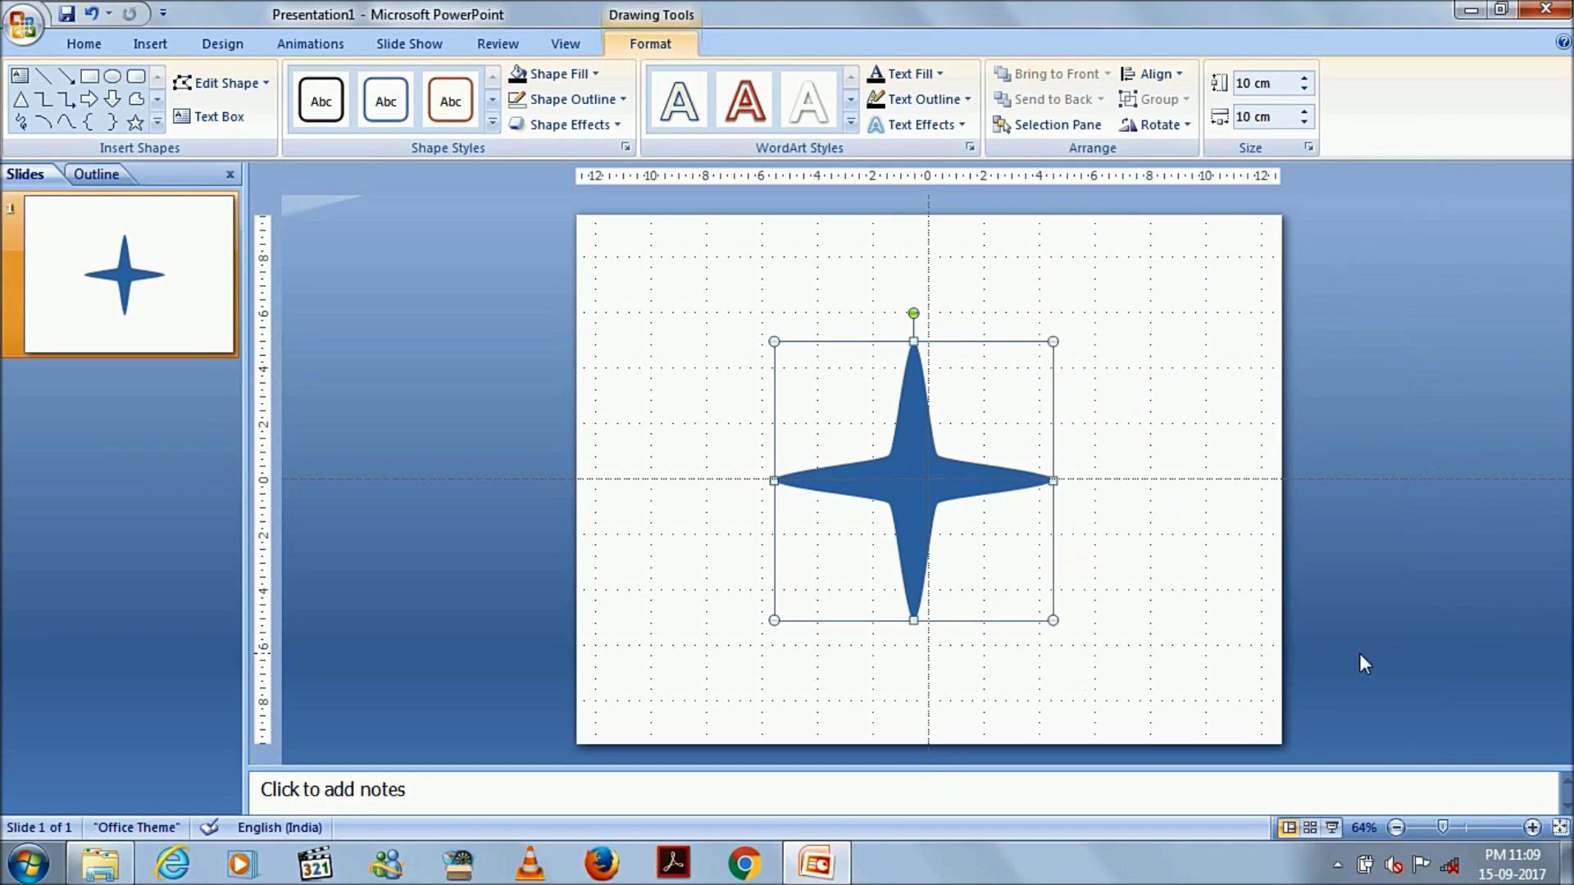
{"action": "key", "text": "Right"}
{"action": "key", "text": "Right"}
{"action": "key", "text": "Right"}
{"action": "key", "text": "Right"}
{"action": "key", "text": "Right"}
{"action": "key", "text": "Up"}
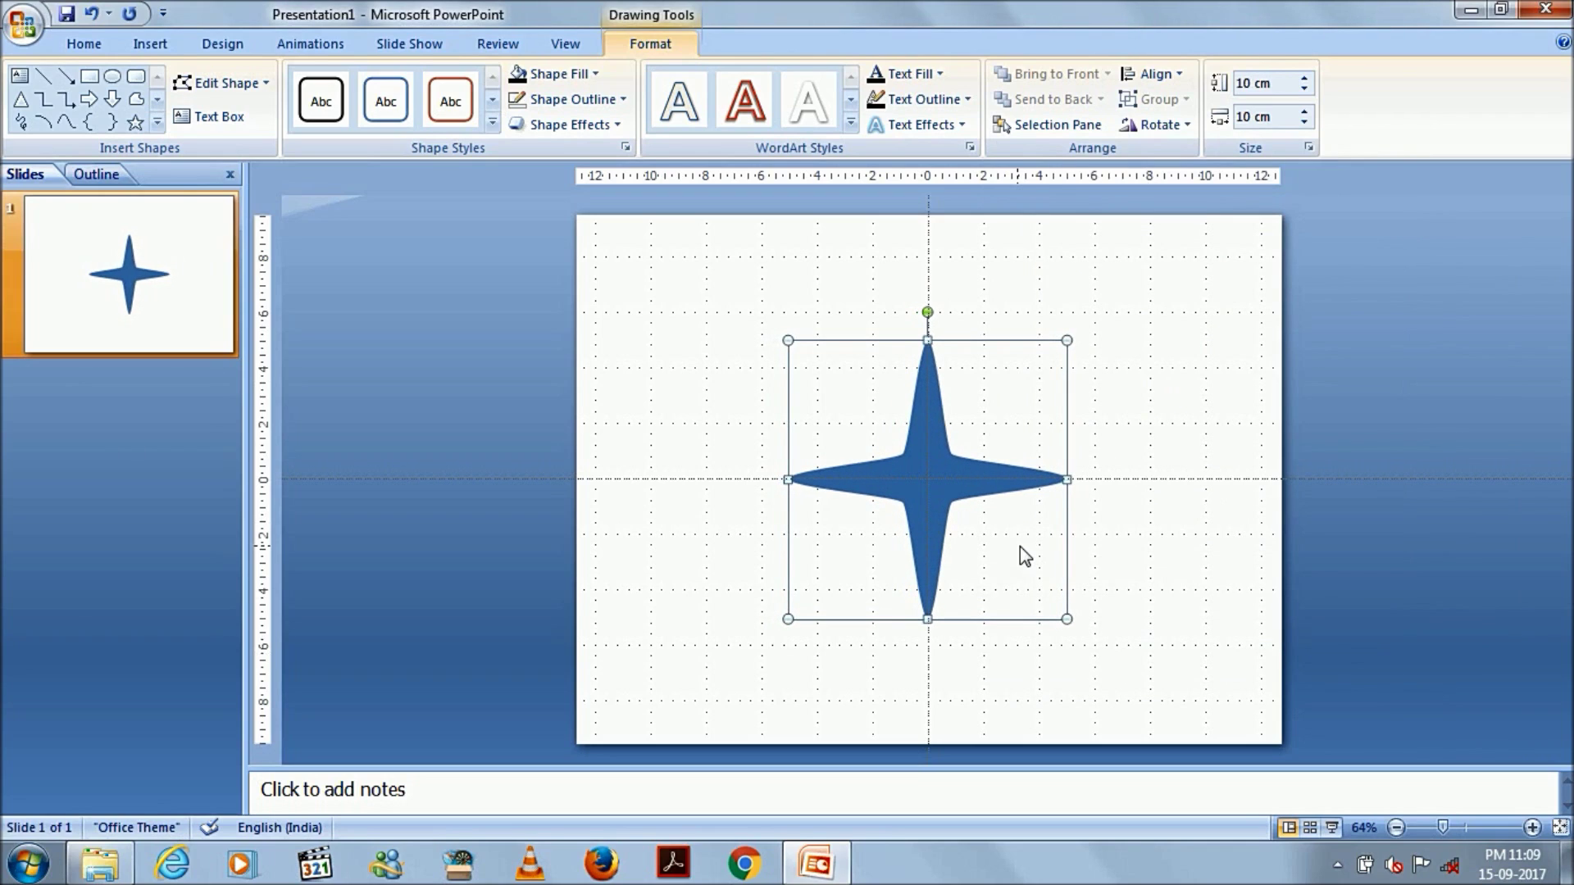
{"action": "key", "text": "Right"}
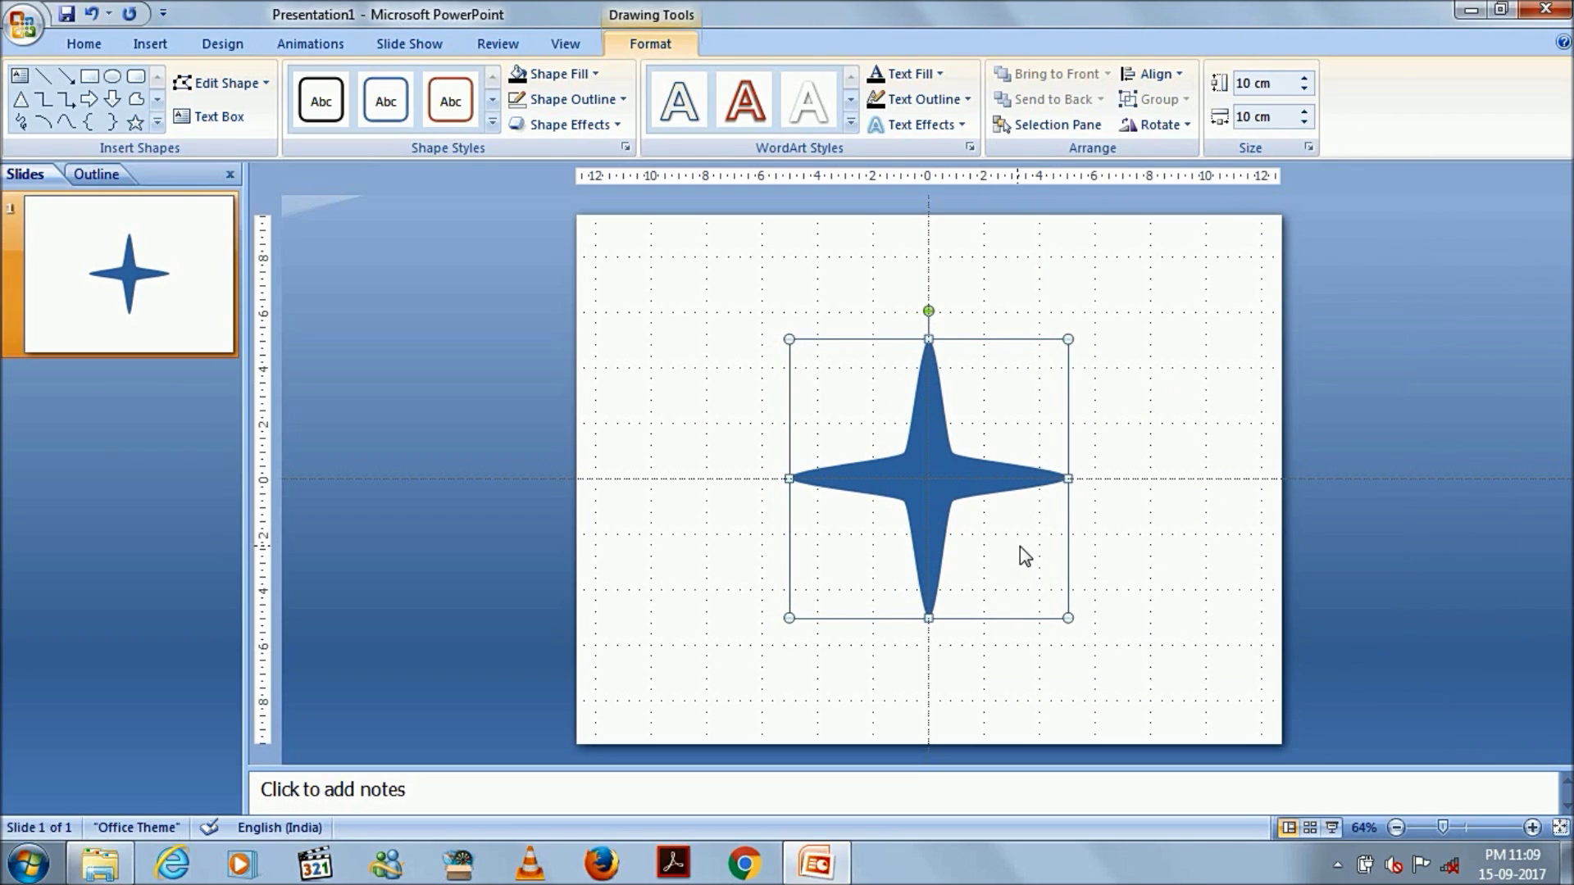
{"action": "left_click", "coordinate": [1136, 548]}
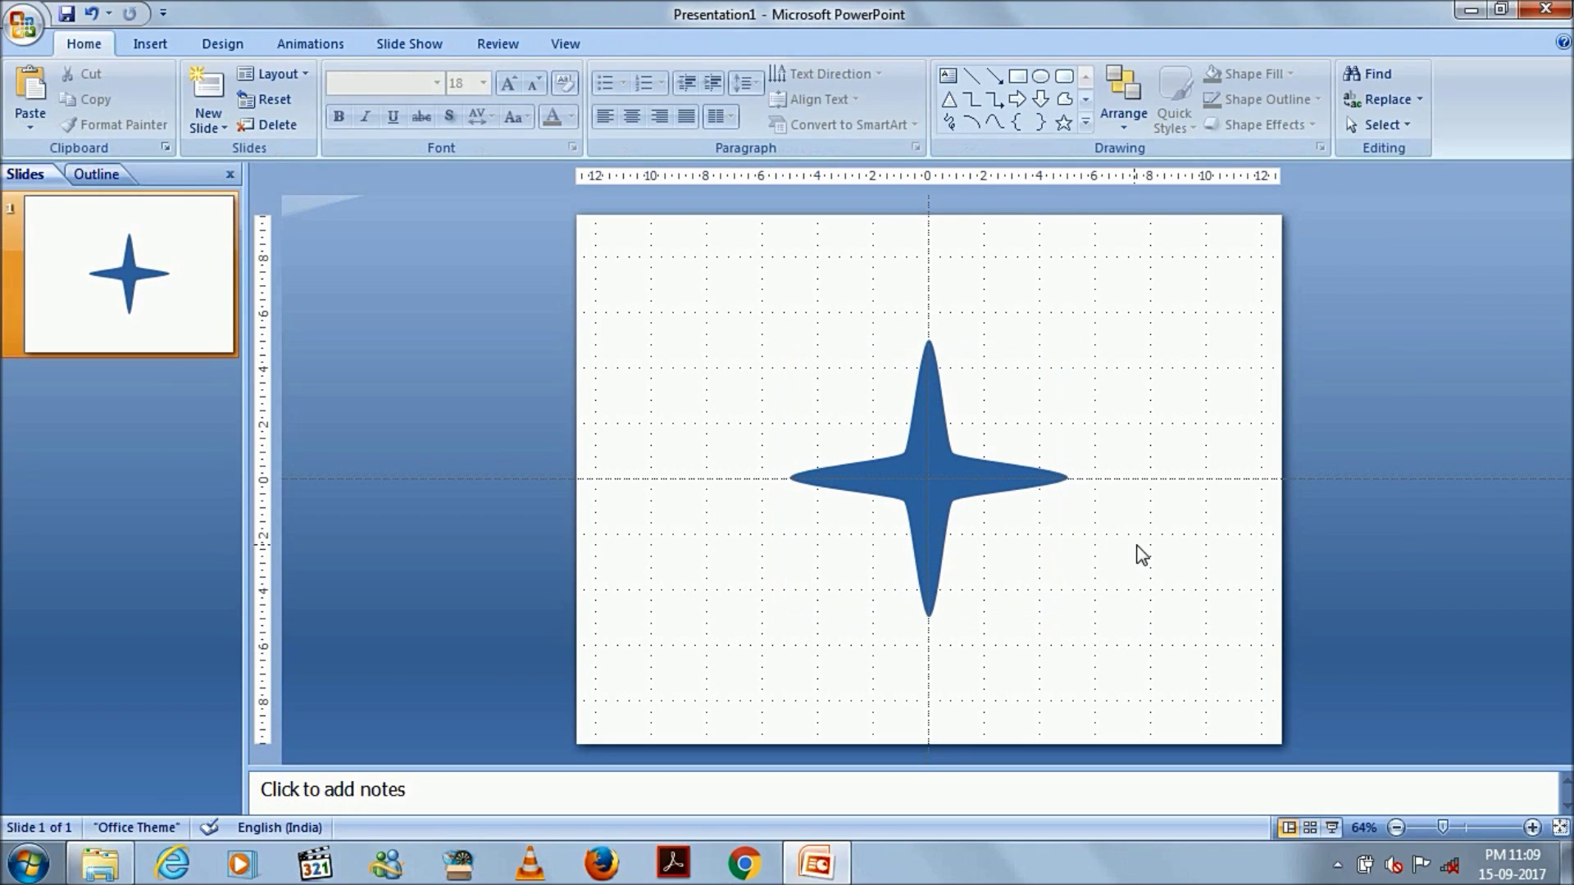
Draw a small circle just above-right of the star and bring it over the star's centre
{"action": "left_click", "coordinate": [1040, 77]}
{"action": "left_click_drag", "start_coordinate": [1017, 340], "coordinate": [1074, 400]}
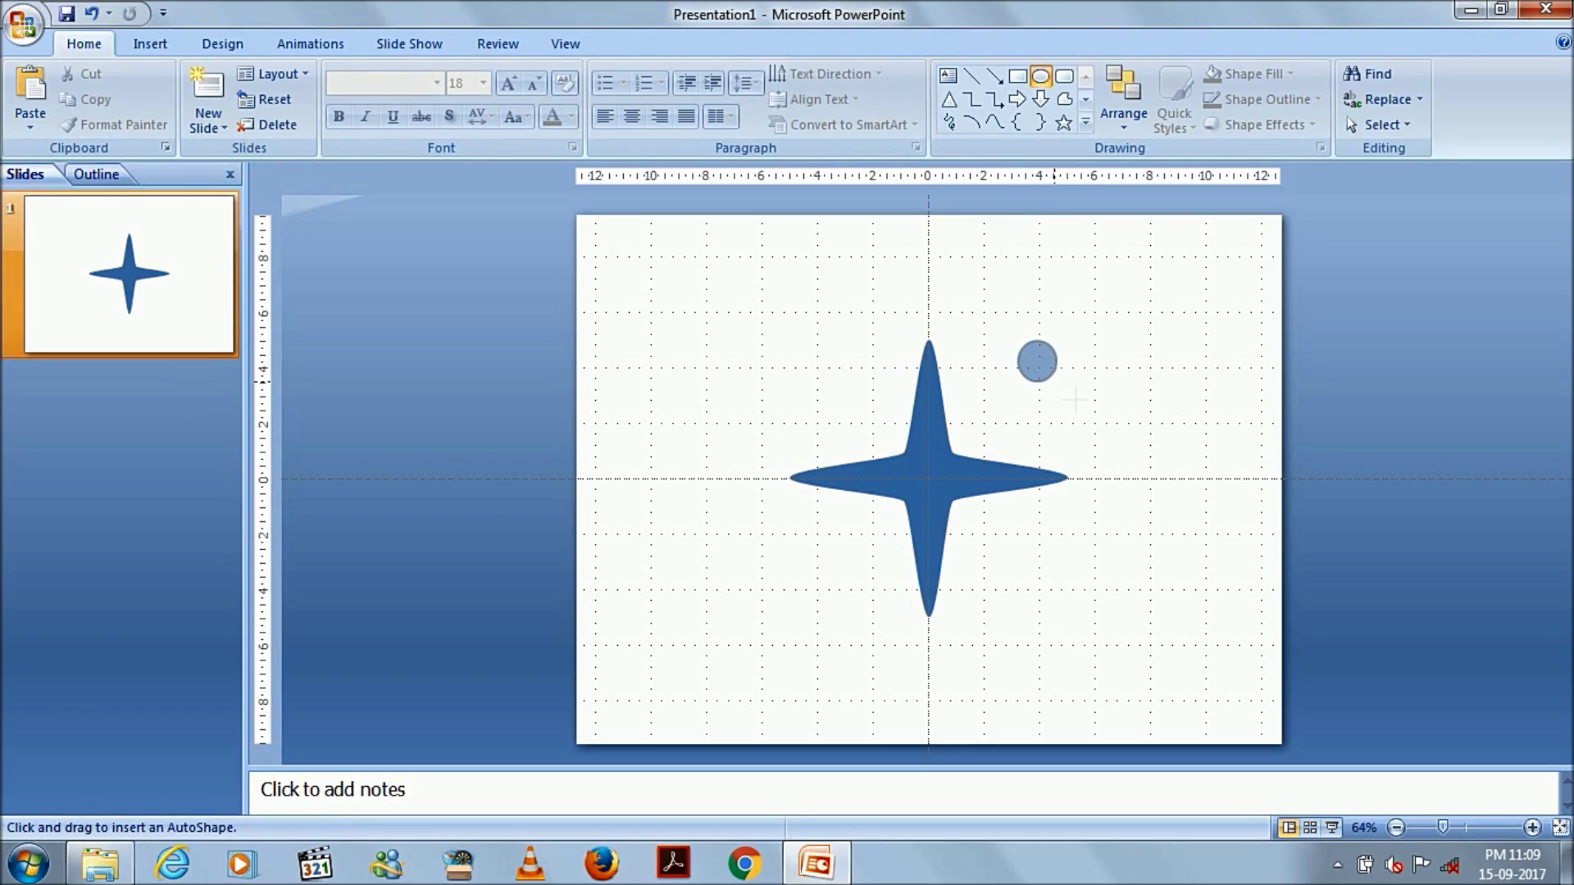
{"action": "left_click_drag", "start_coordinate": [1074, 399], "coordinate": [947, 491]}
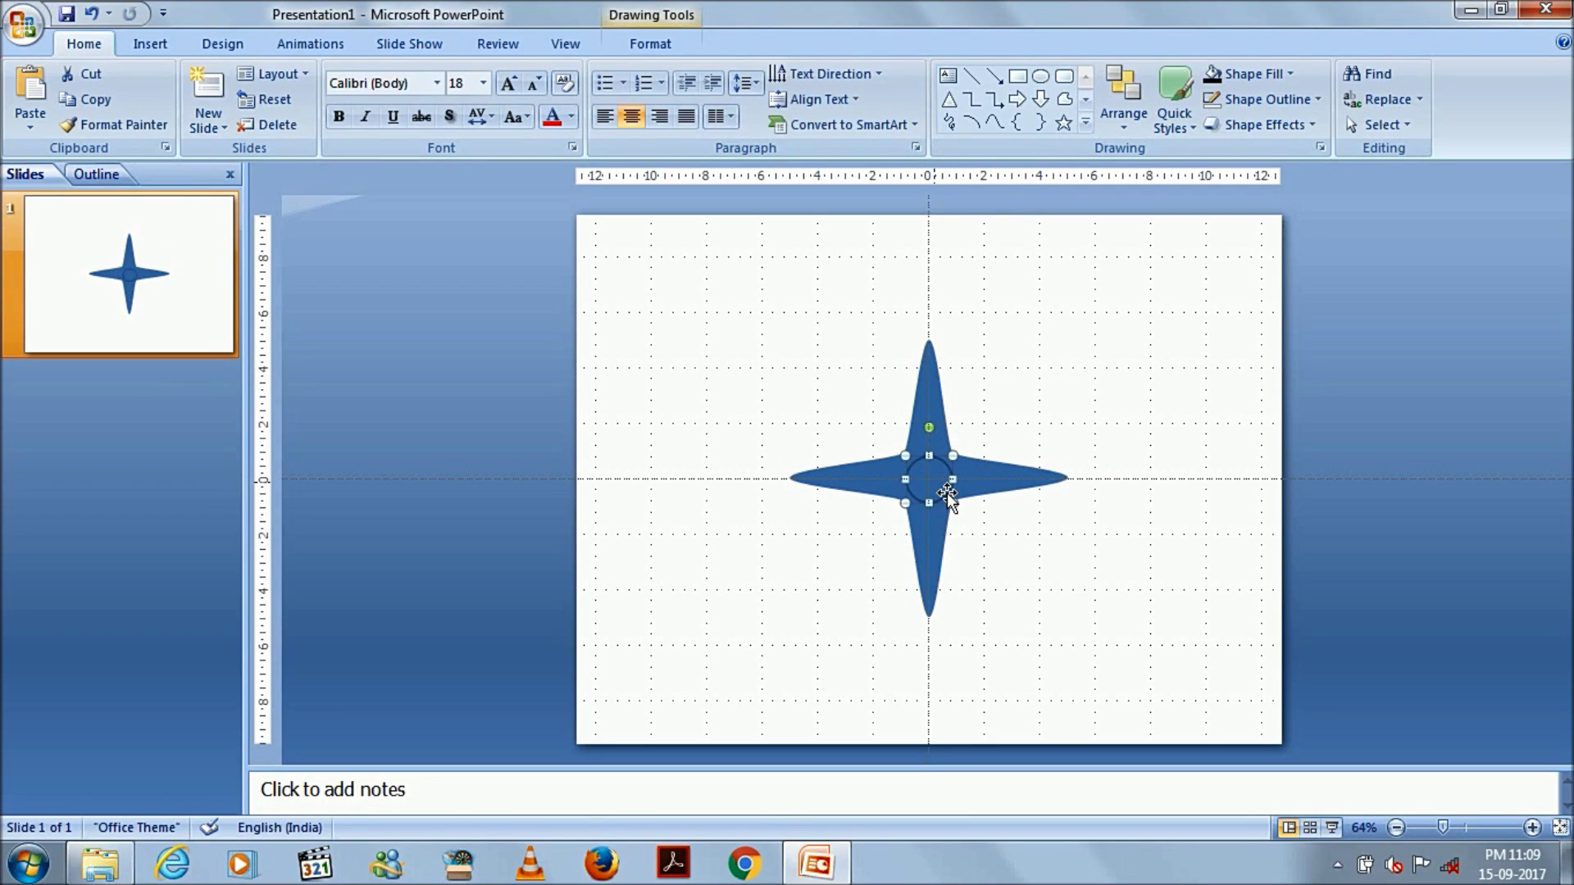
Select the 1.67 cm hub circle at the star's centre and fill it solid black
{"action": "left_click", "coordinate": [1074, 354]}
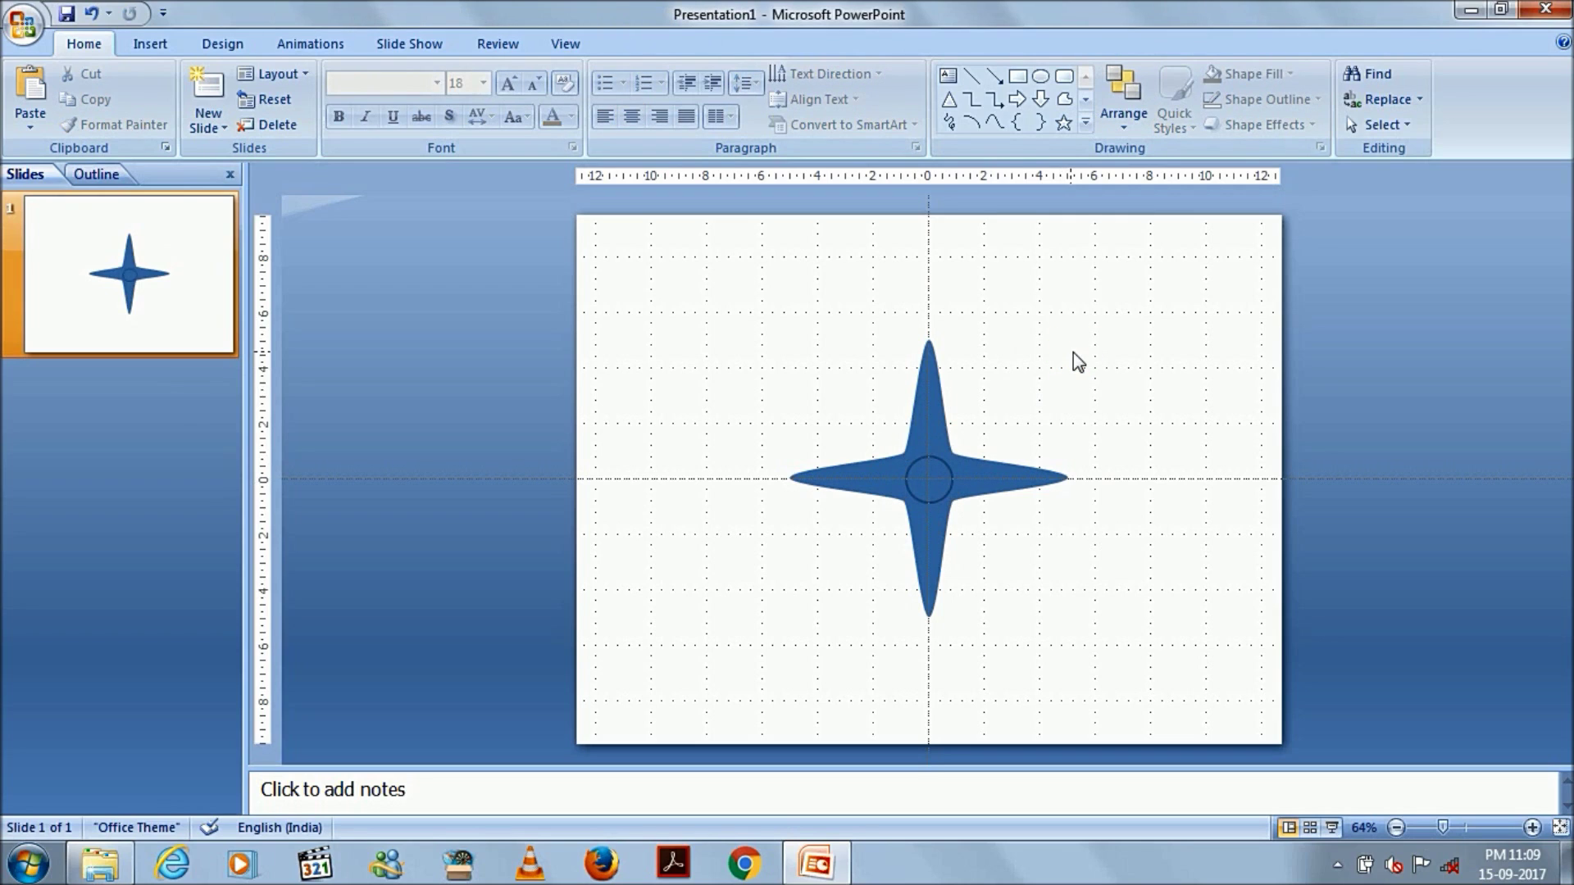
{"action": "double_click", "coordinate": [943, 493]}
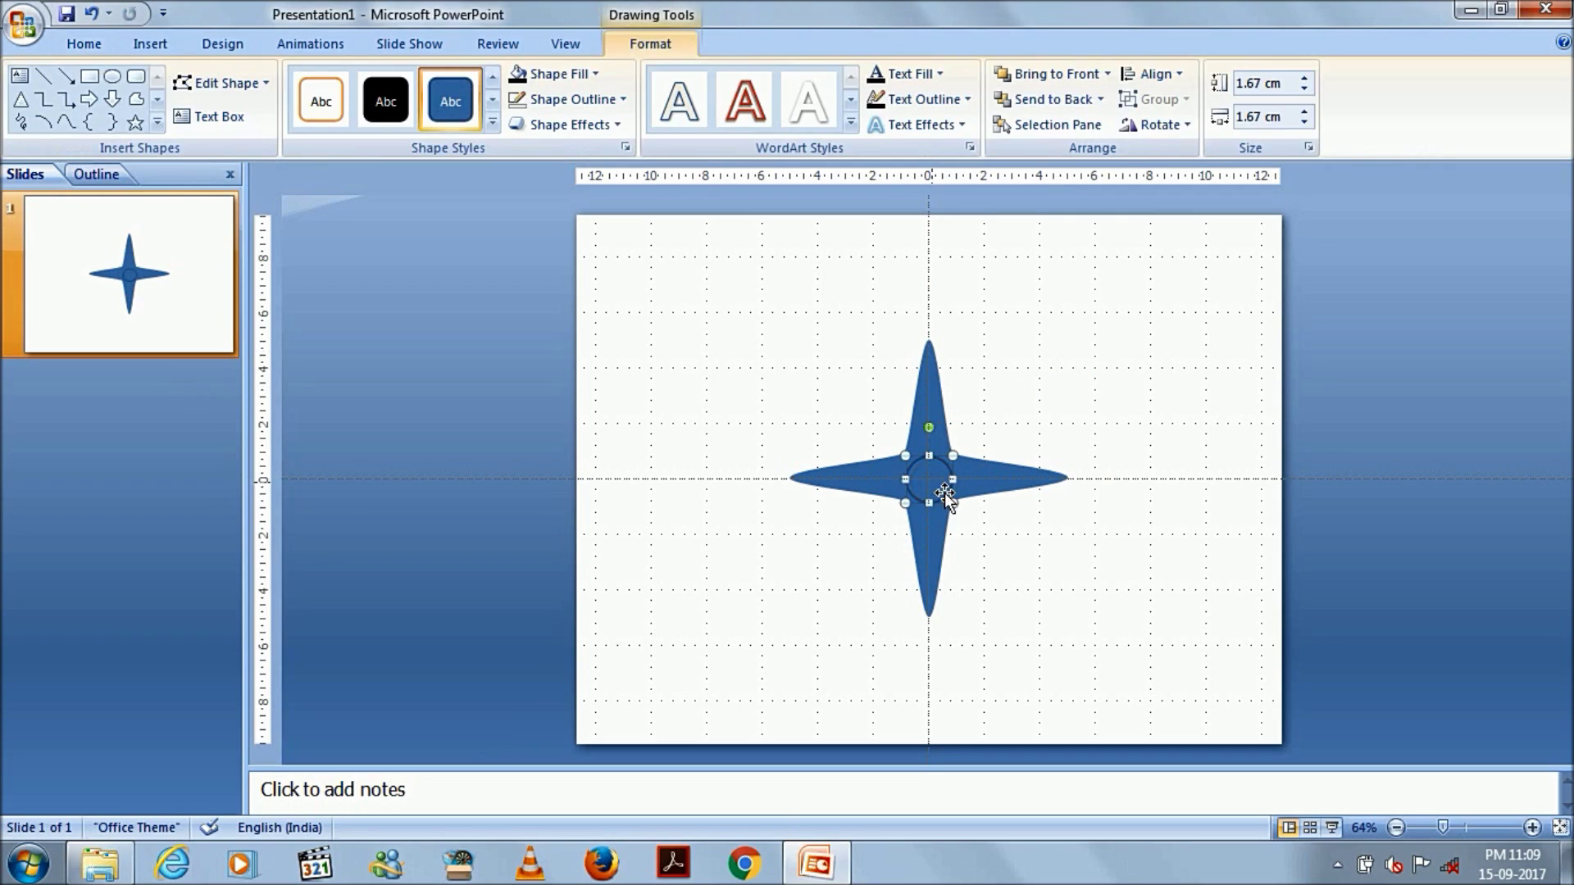
{"action": "left_click", "coordinate": [521, 72]}
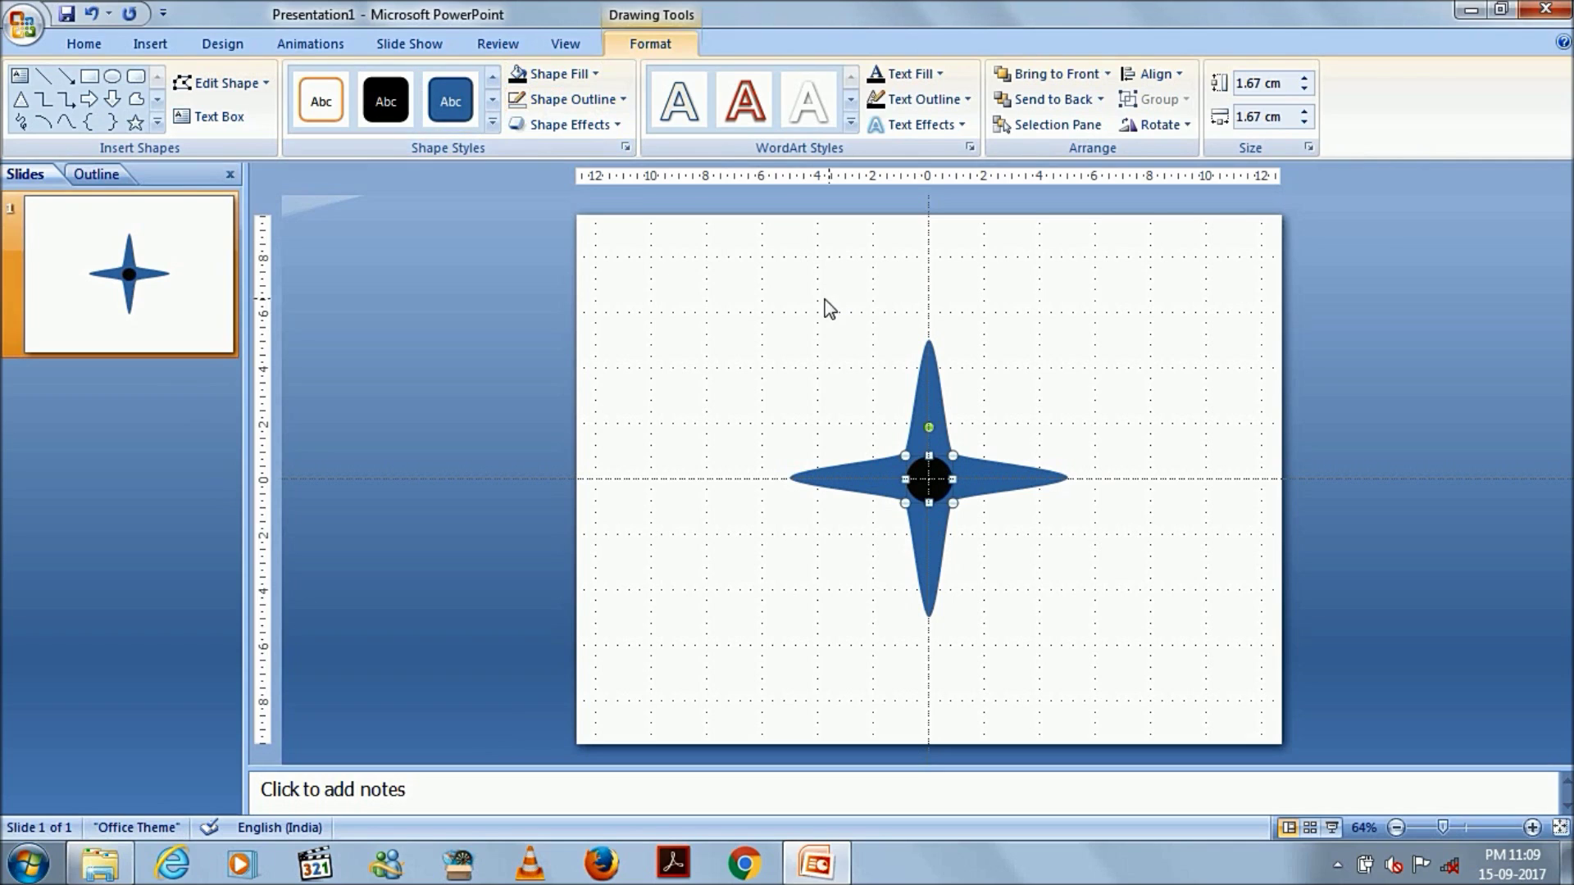
Give the black hub 6 pt by 6 pt top and bottom bevels in the 3-D format settings
{"action": "left_click", "coordinate": [566, 124]}
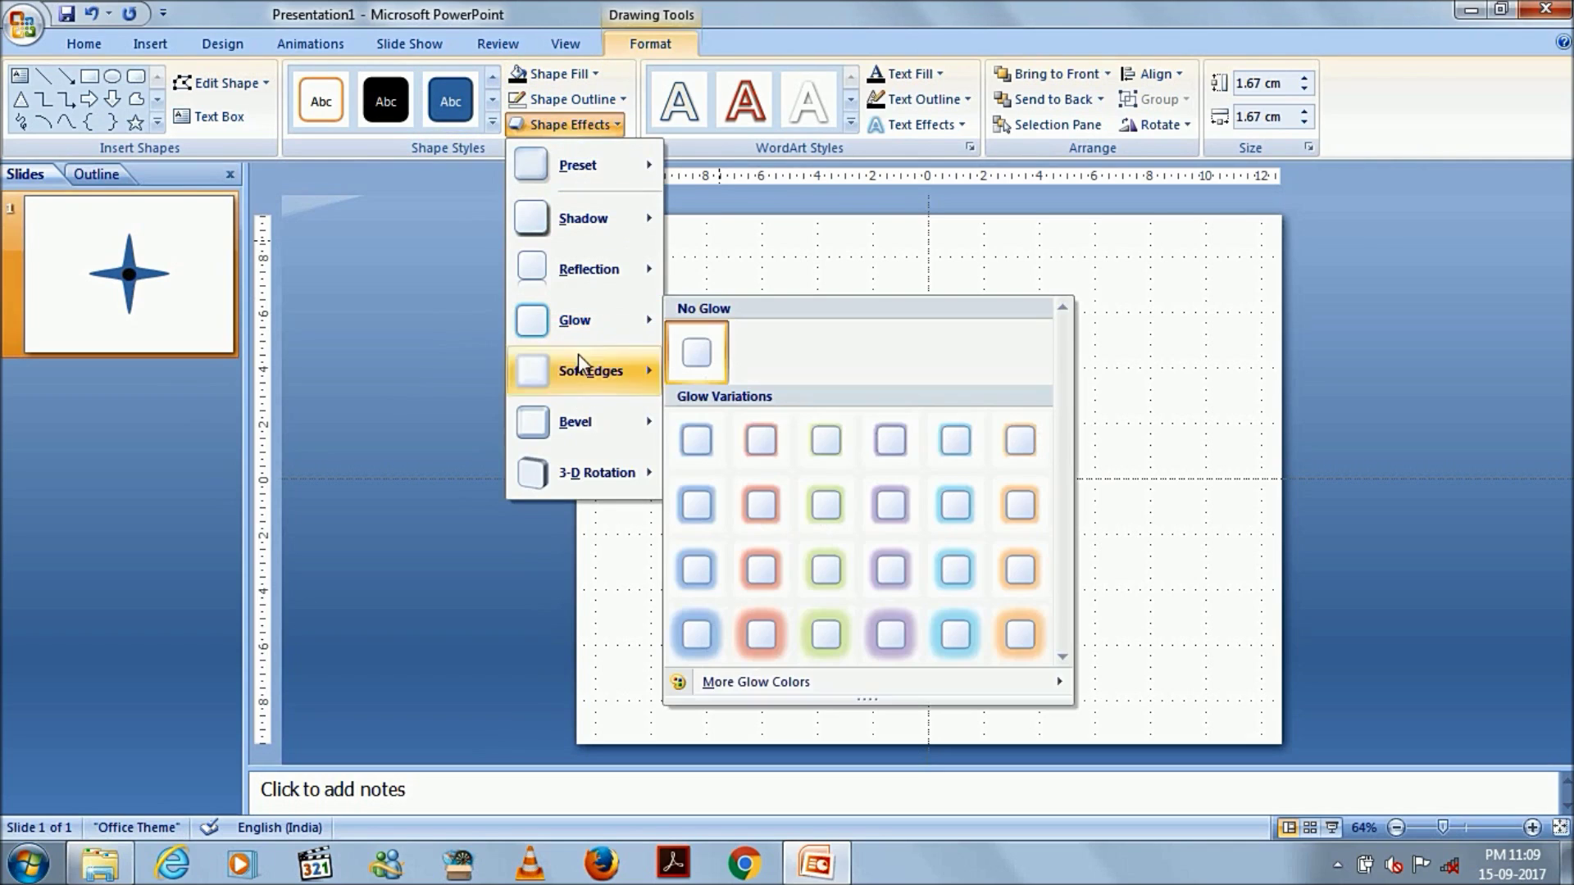
{"action": "mouse_move", "coordinate": [577, 165]}
{"action": "left_click", "coordinate": [726, 462]}
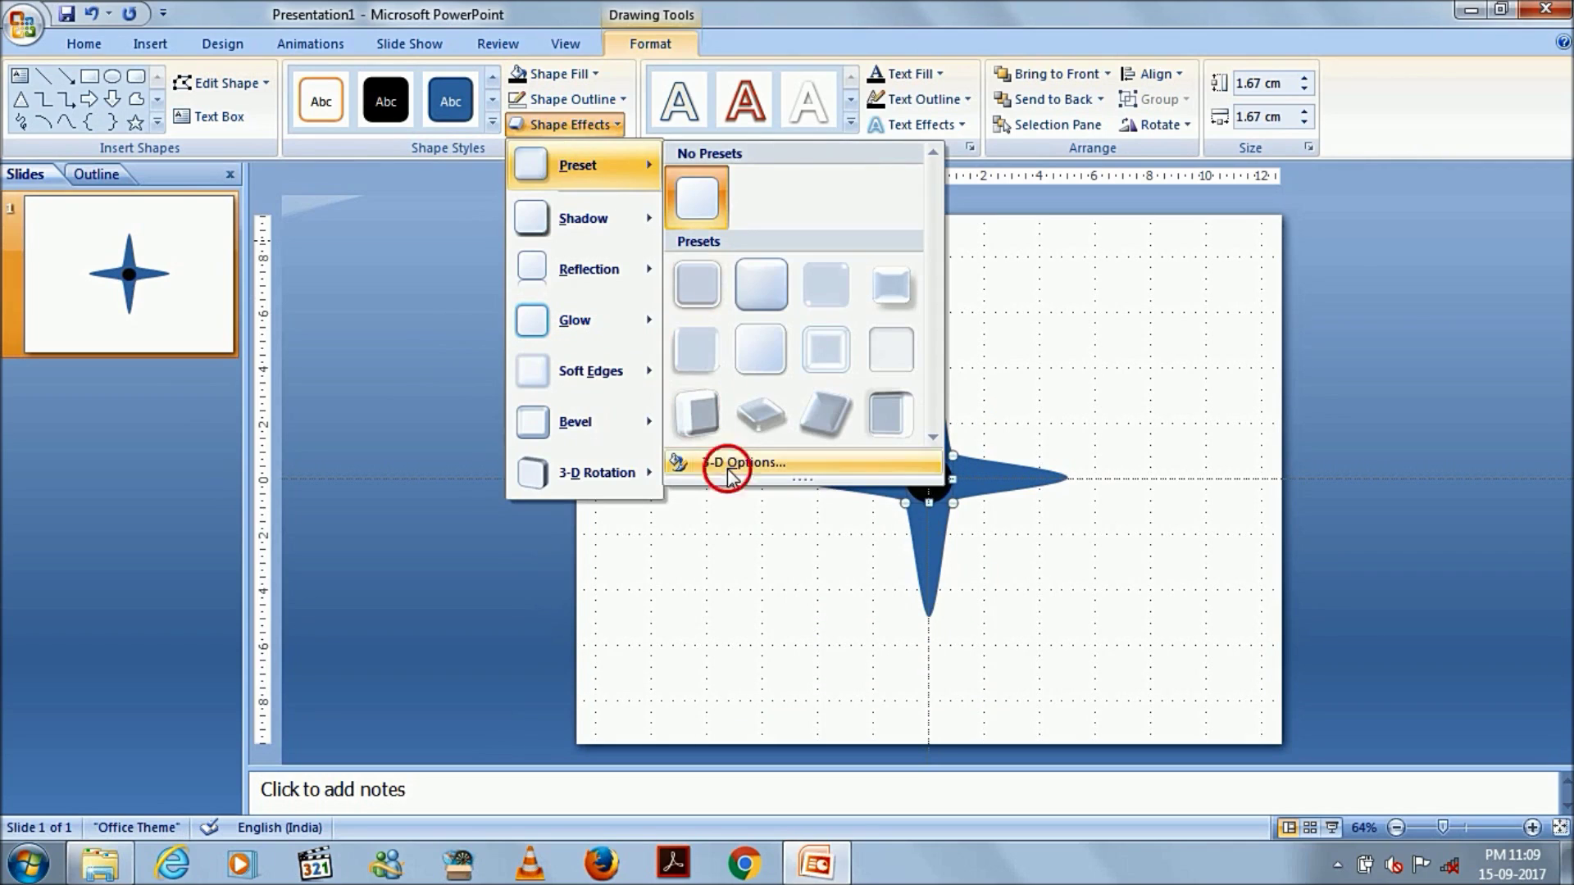
{"action": "left_click", "coordinate": [220, 160]}
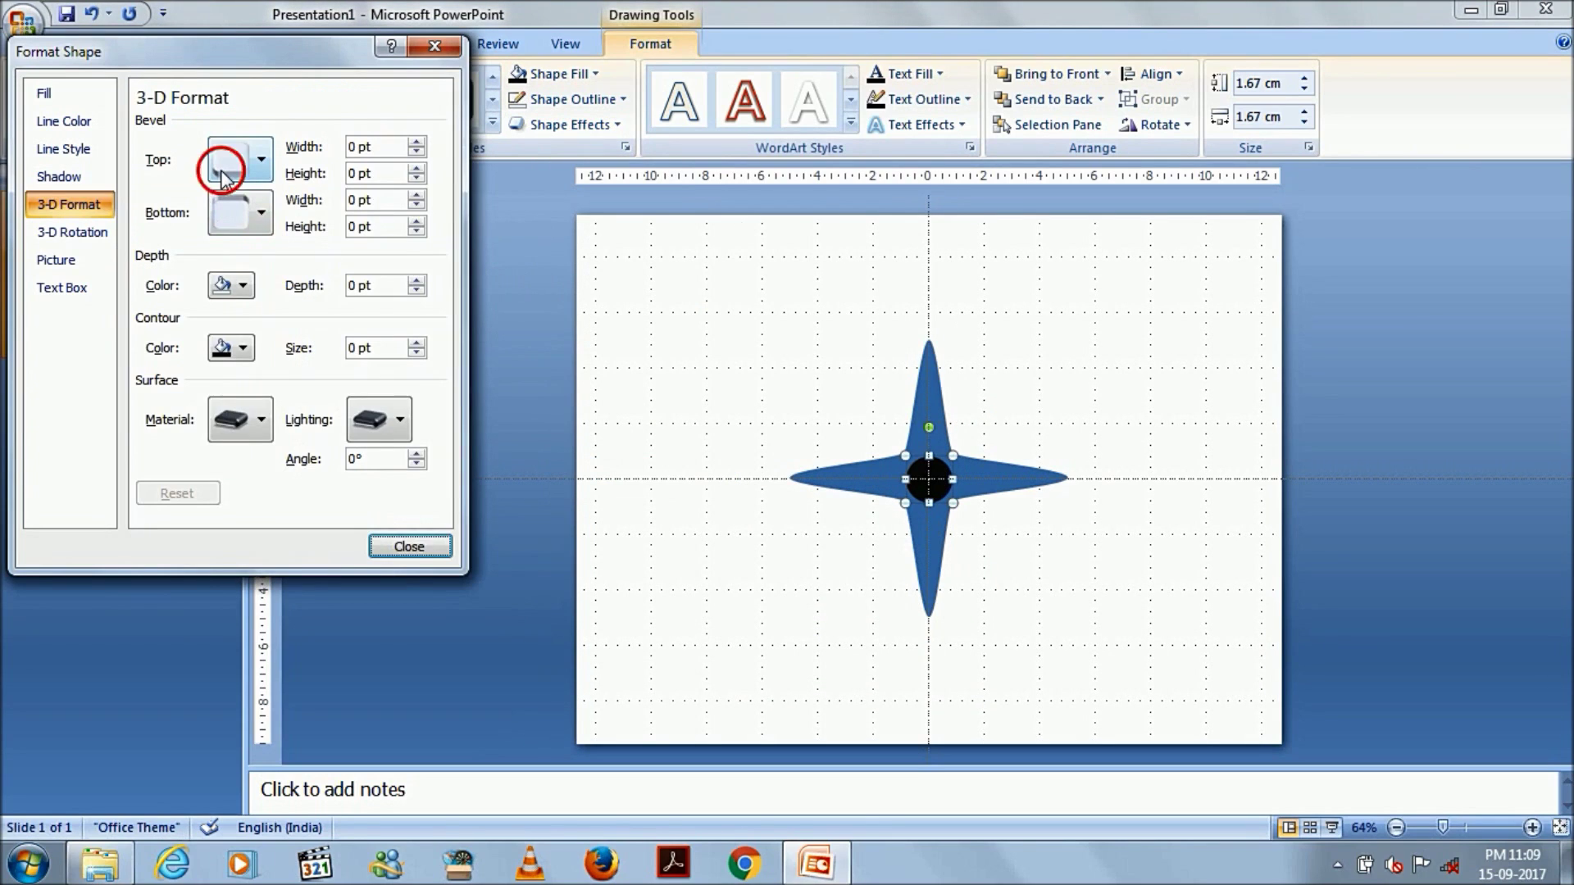
{"action": "left_click", "coordinate": [361, 330]}
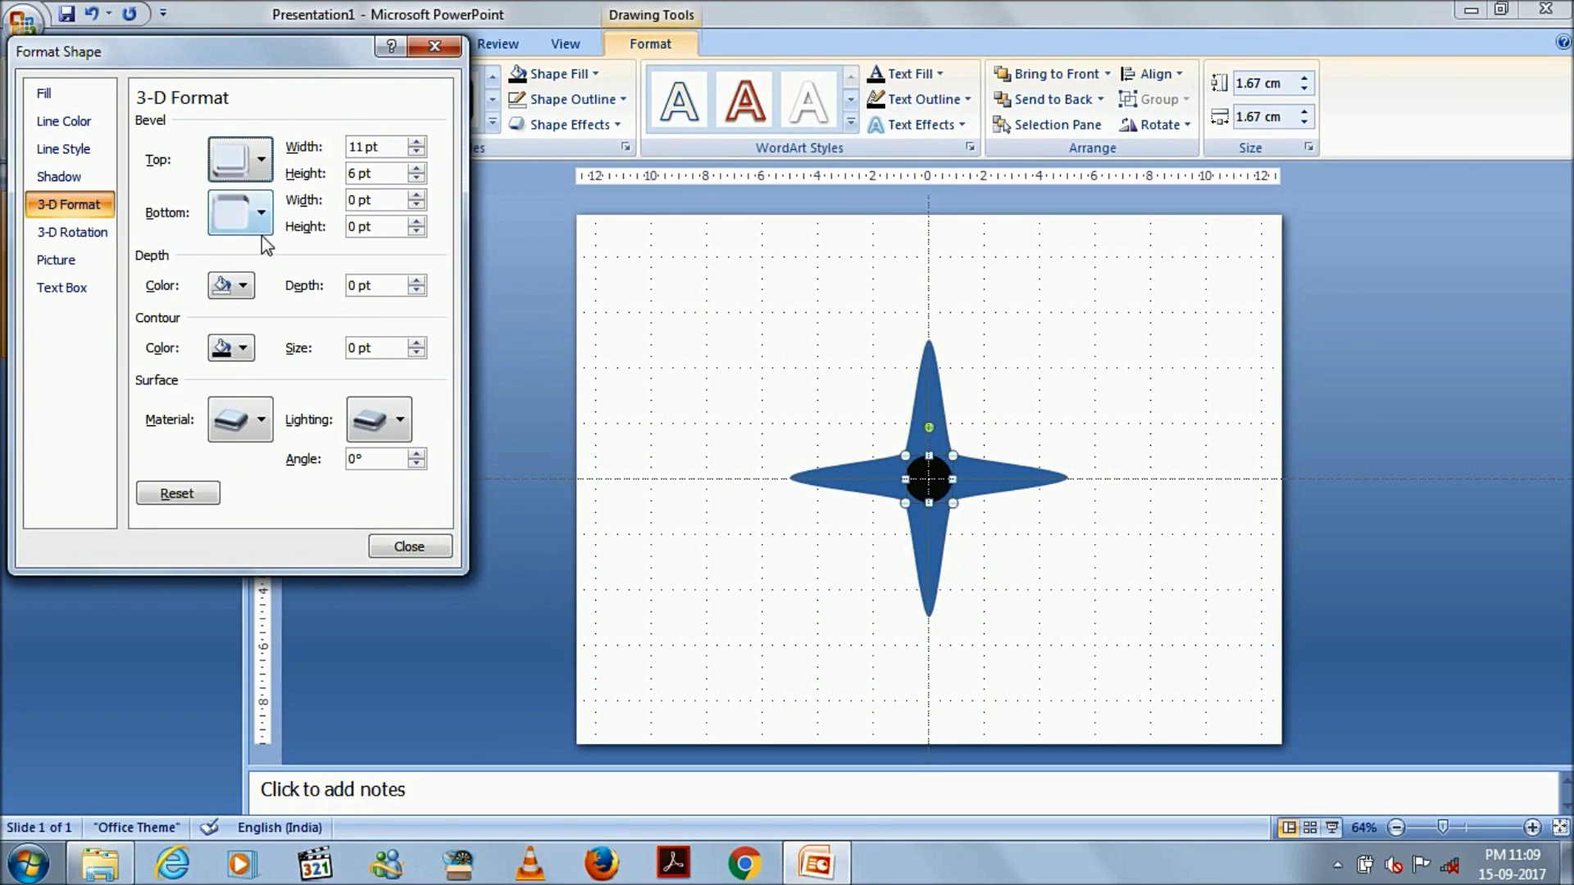
{"action": "left_click", "coordinate": [252, 179]}
{"action": "left_click", "coordinate": [356, 381]}
{"action": "left_click", "coordinate": [253, 233]}
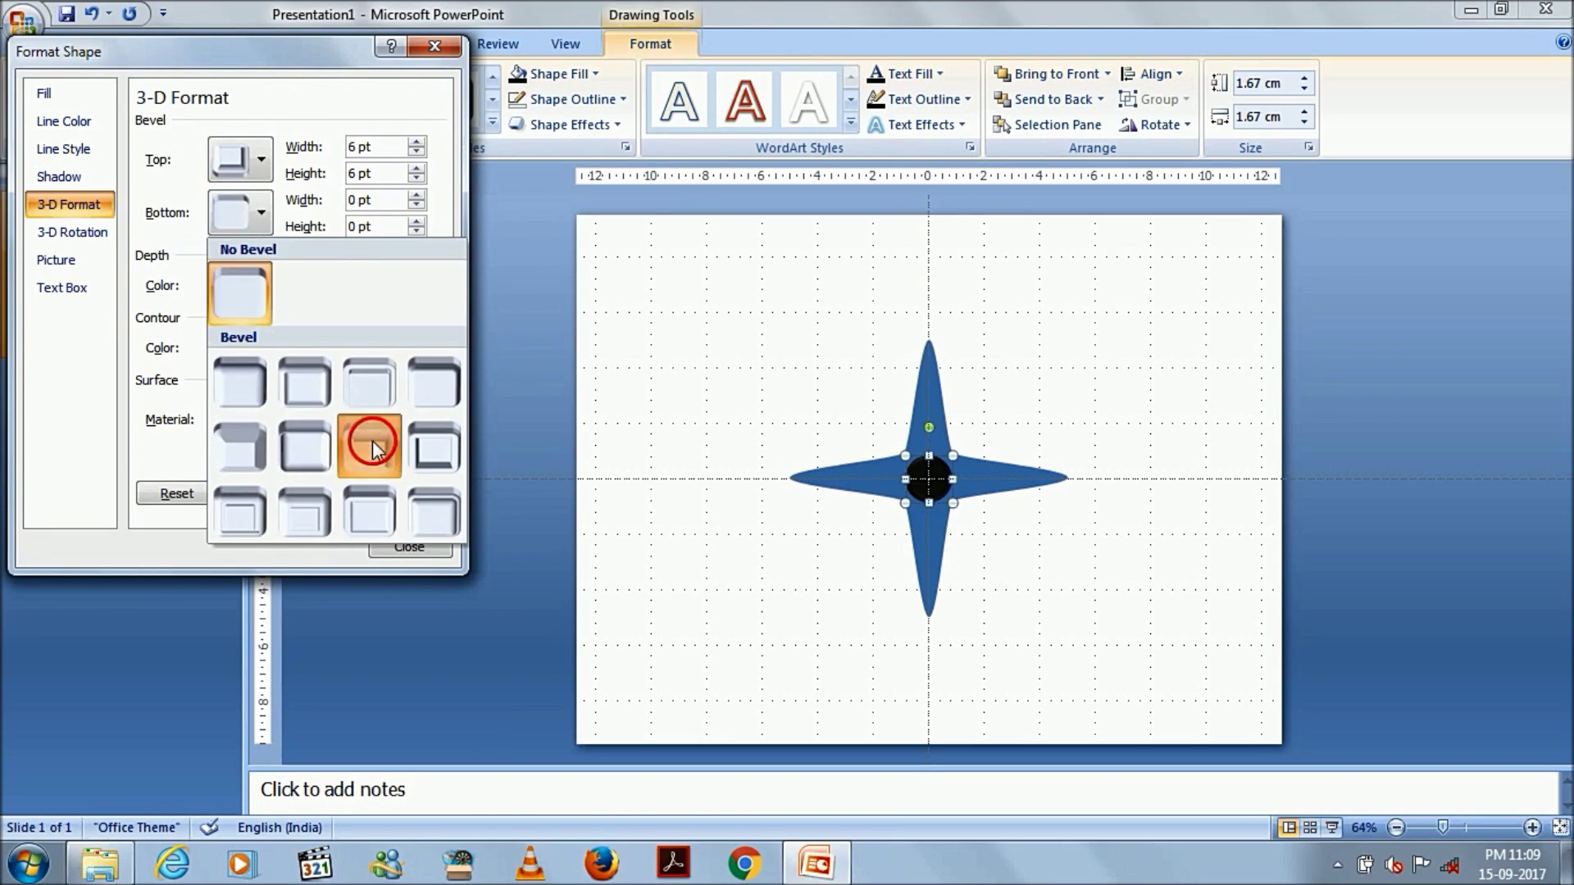
{"action": "left_click", "coordinate": [372, 443]}
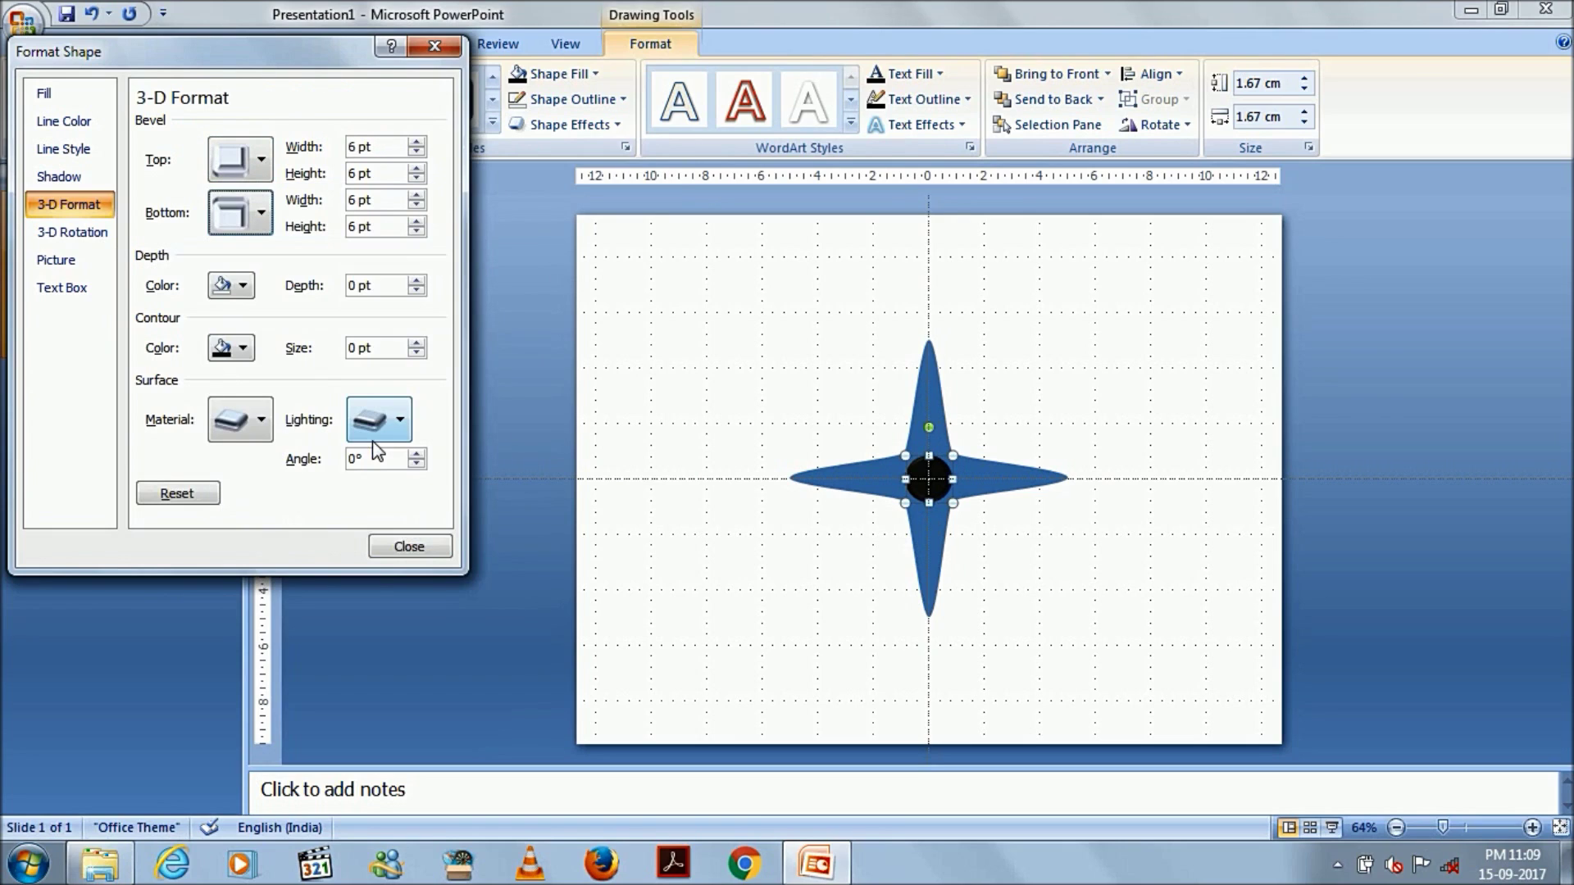
{"action": "left_click", "coordinate": [443, 55]}
{"action": "left_click", "coordinate": [735, 314]}
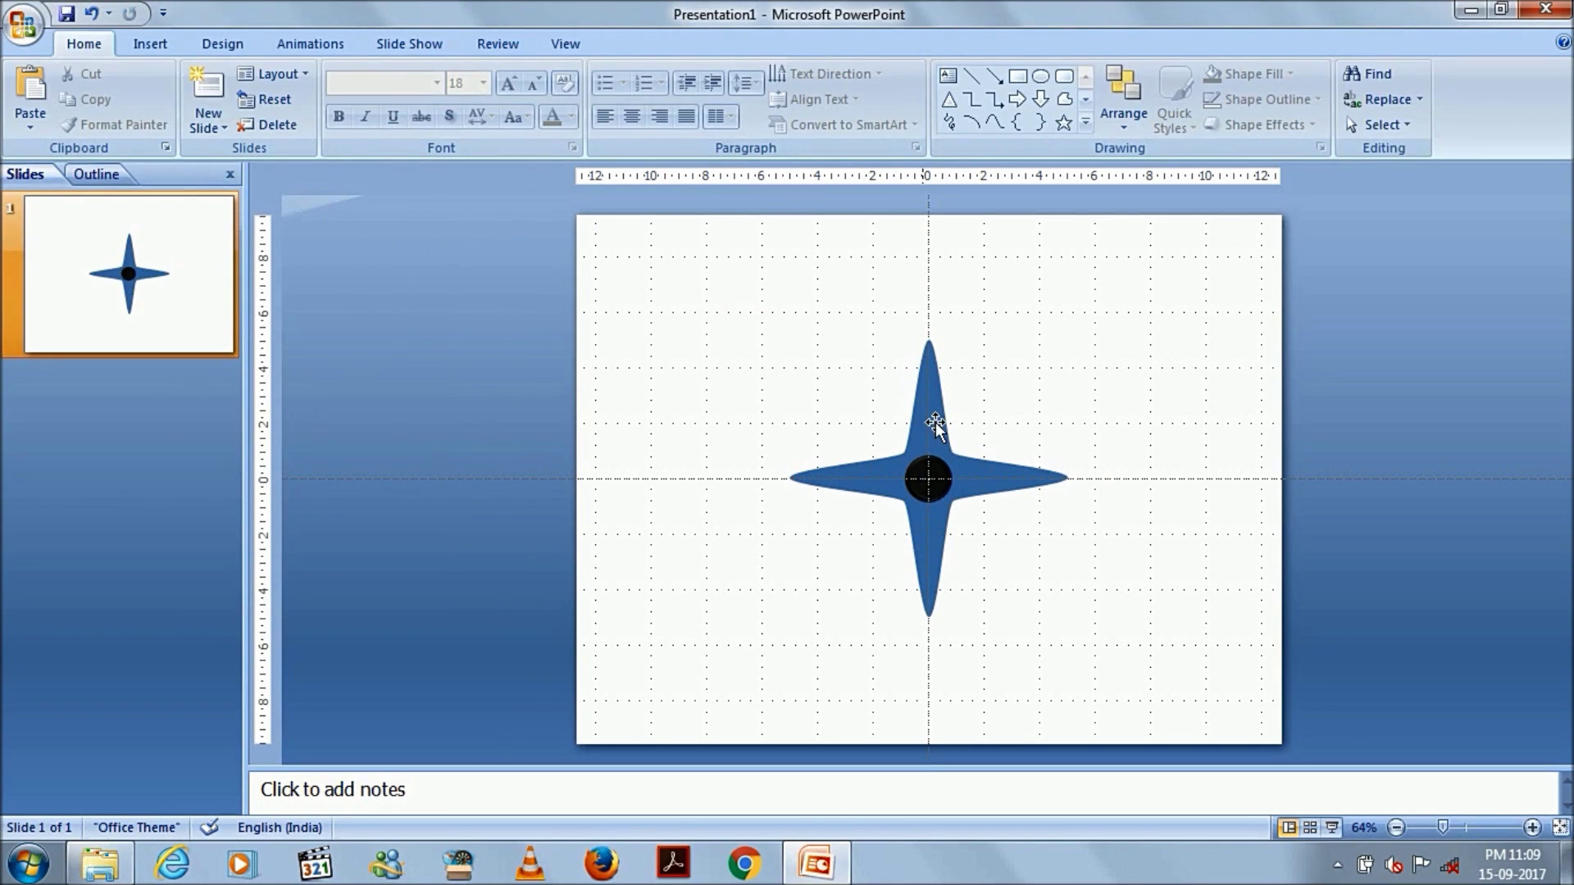
{"action": "double_click", "coordinate": [935, 426]}
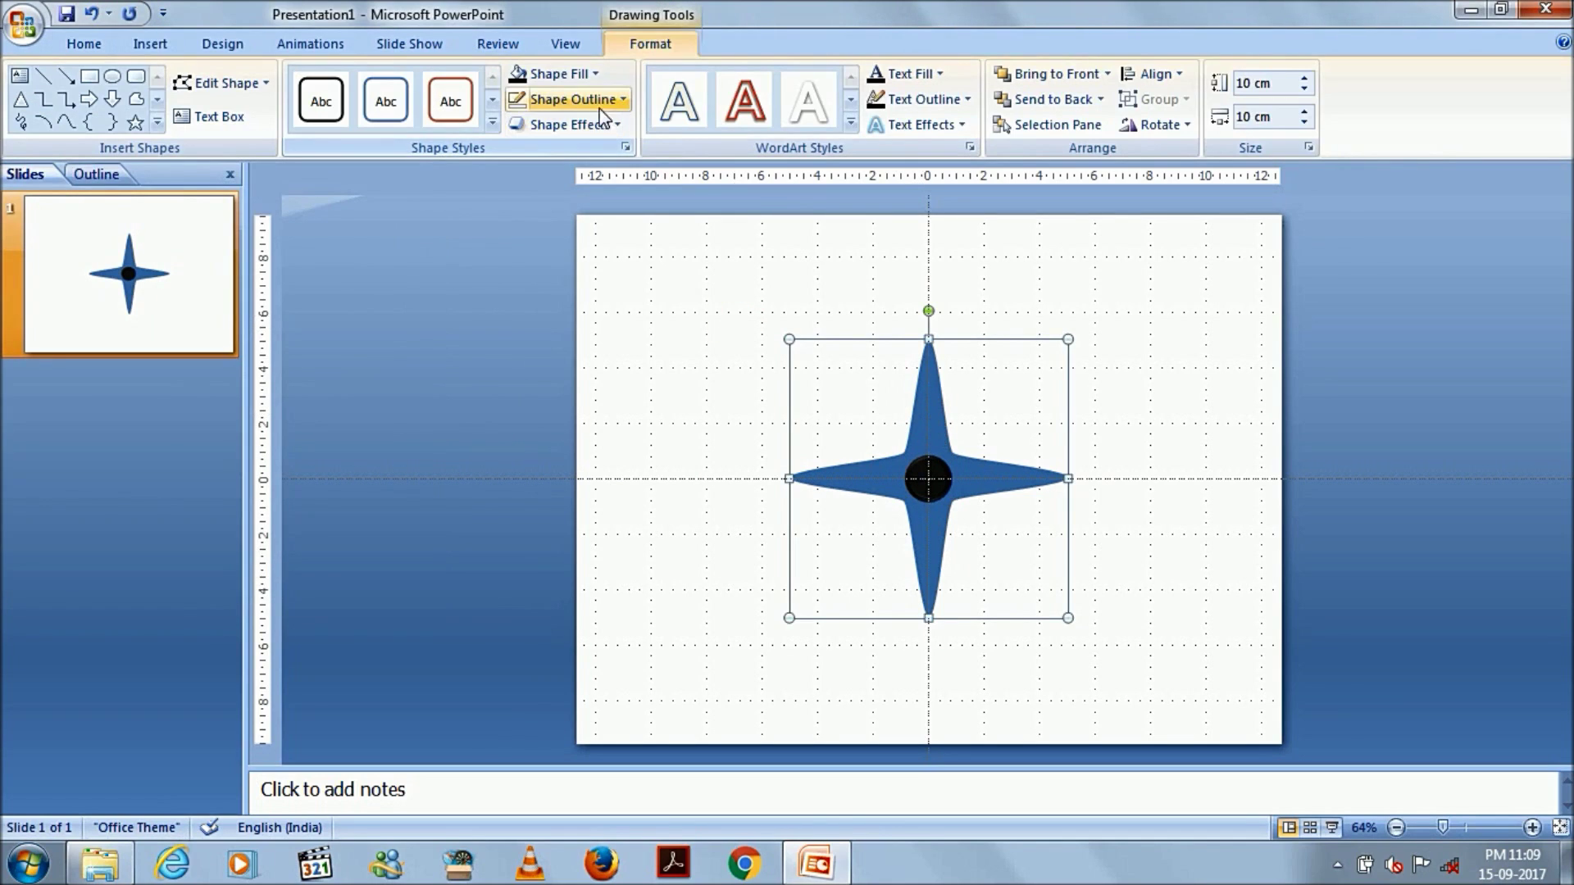
Change the star's fill from blue to dark grey, then pick the isosceles triangle shape
{"action": "left_click", "coordinate": [574, 74]}
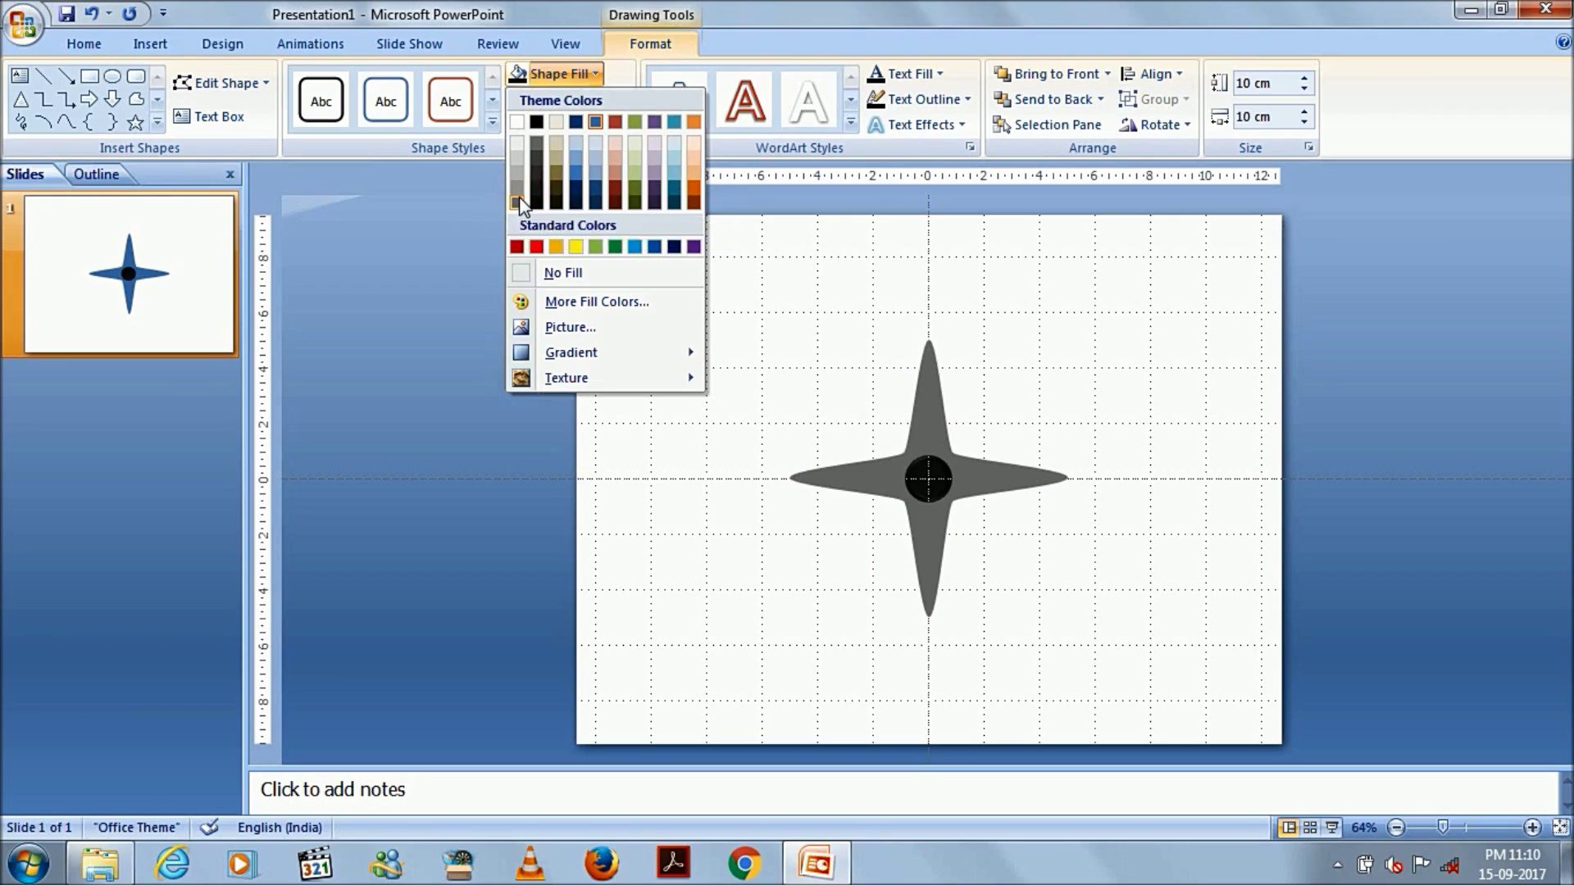
{"action": "left_click", "coordinate": [517, 201]}
{"action": "left_click", "coordinate": [1059, 288]}
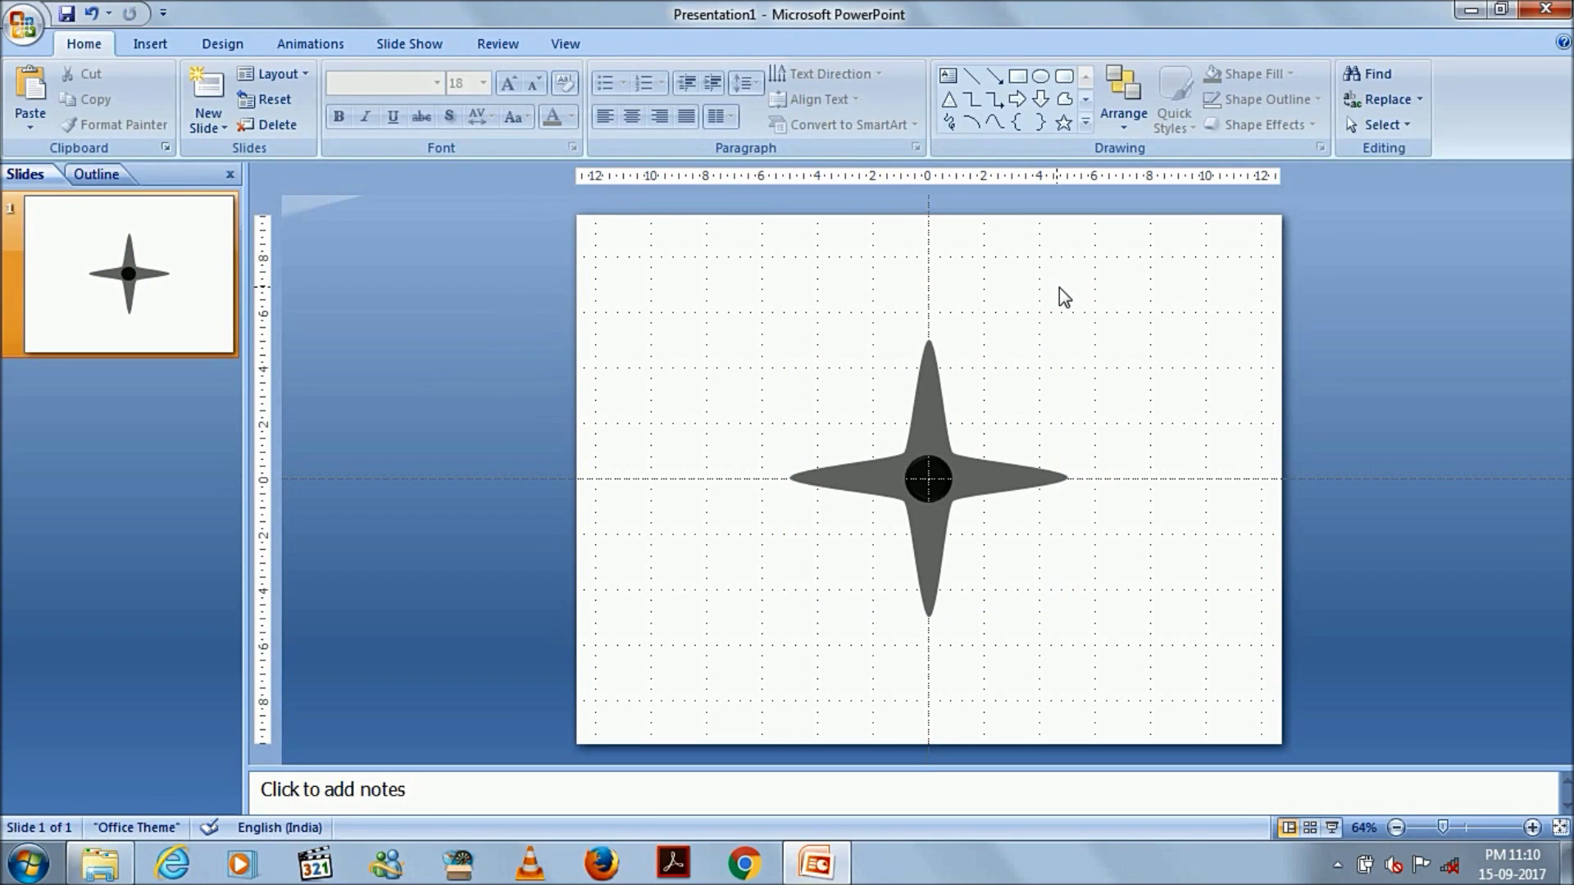
{"action": "left_click", "coordinate": [947, 105]}
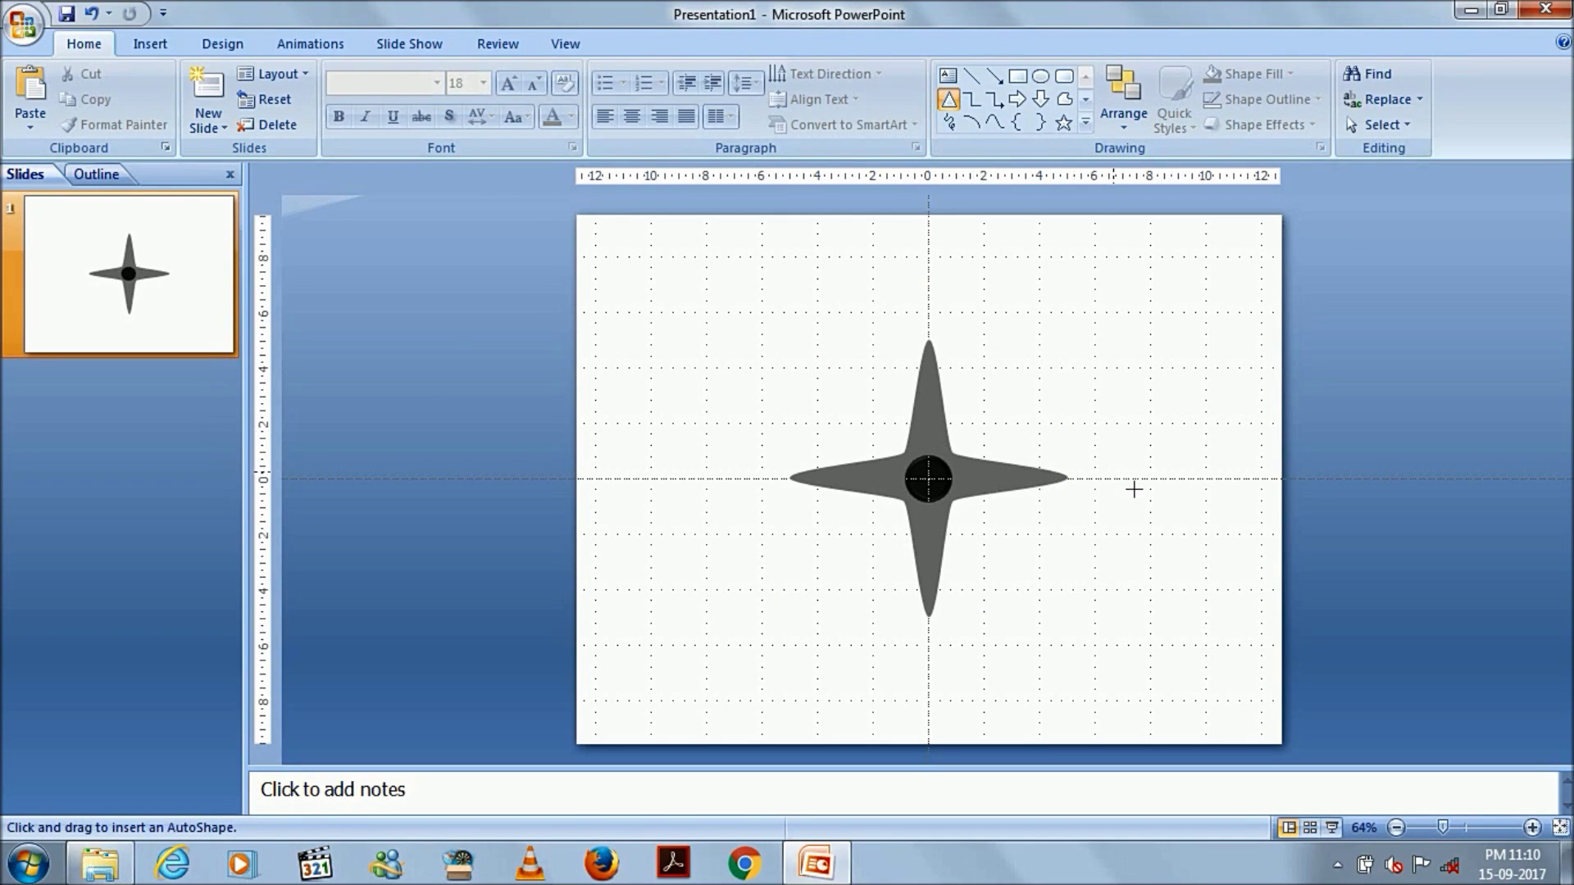
Draw a tall triangle tower under the hub and send it behind the star
{"action": "left_click_drag", "start_coordinate": [1114, 477], "coordinate": [1235, 749]}
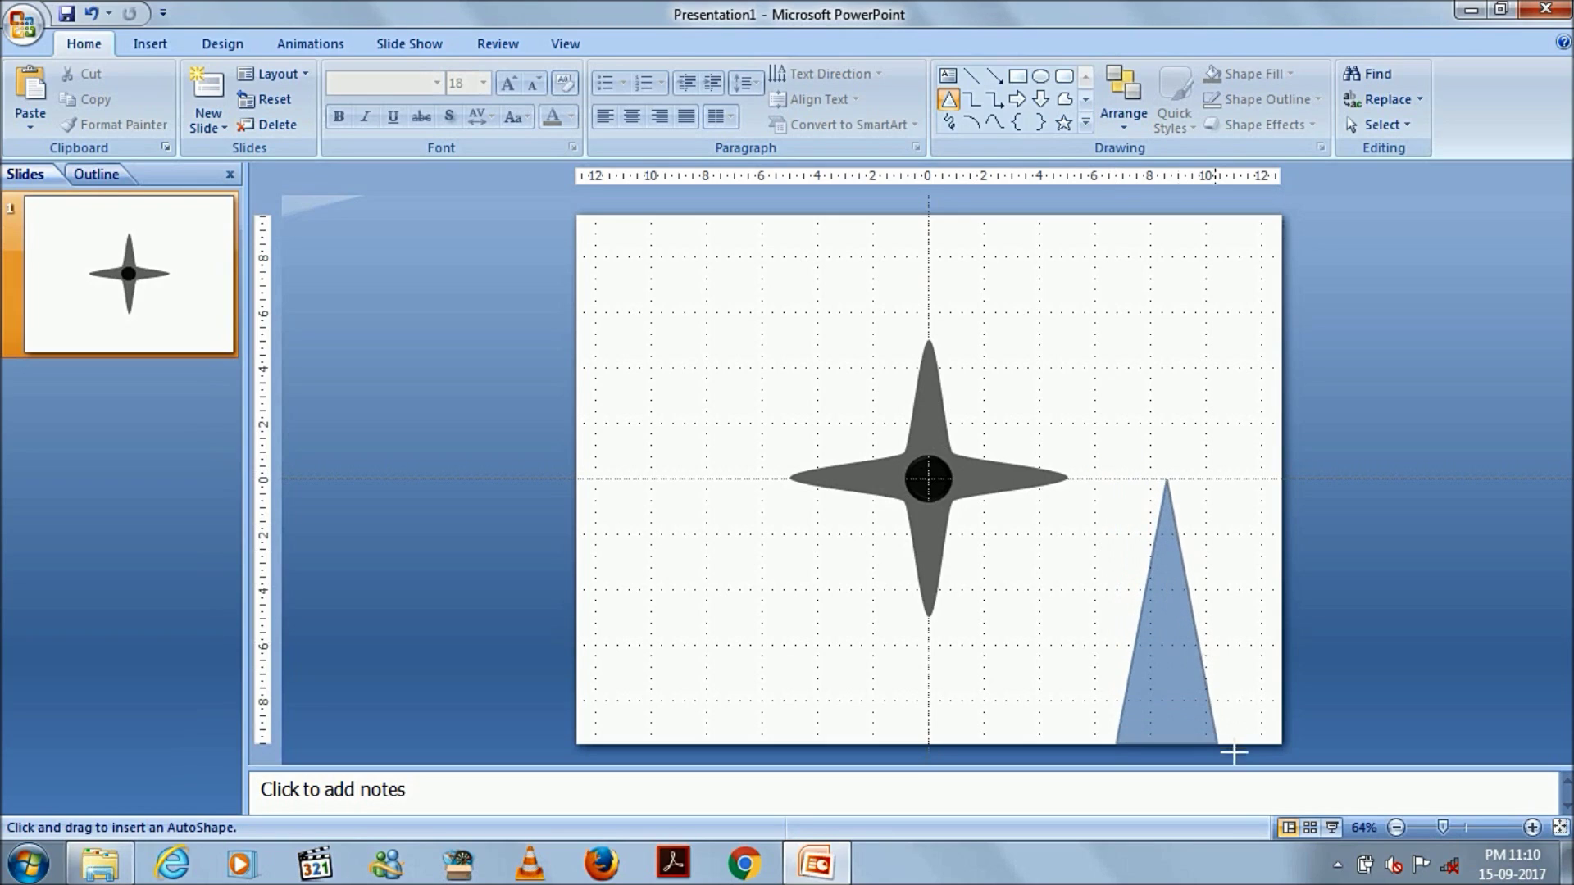
{"action": "left_click_drag", "start_coordinate": [1235, 749], "coordinate": [1237, 752]}
{"action": "mouse_move", "coordinate": [1177, 654]}
{"action": "left_mouse_down"}
{"action": "mouse_move", "coordinate": [909, 652]}
{"action": "mouse_move", "coordinate": [936, 652]}
{"action": "left_mouse_up"}
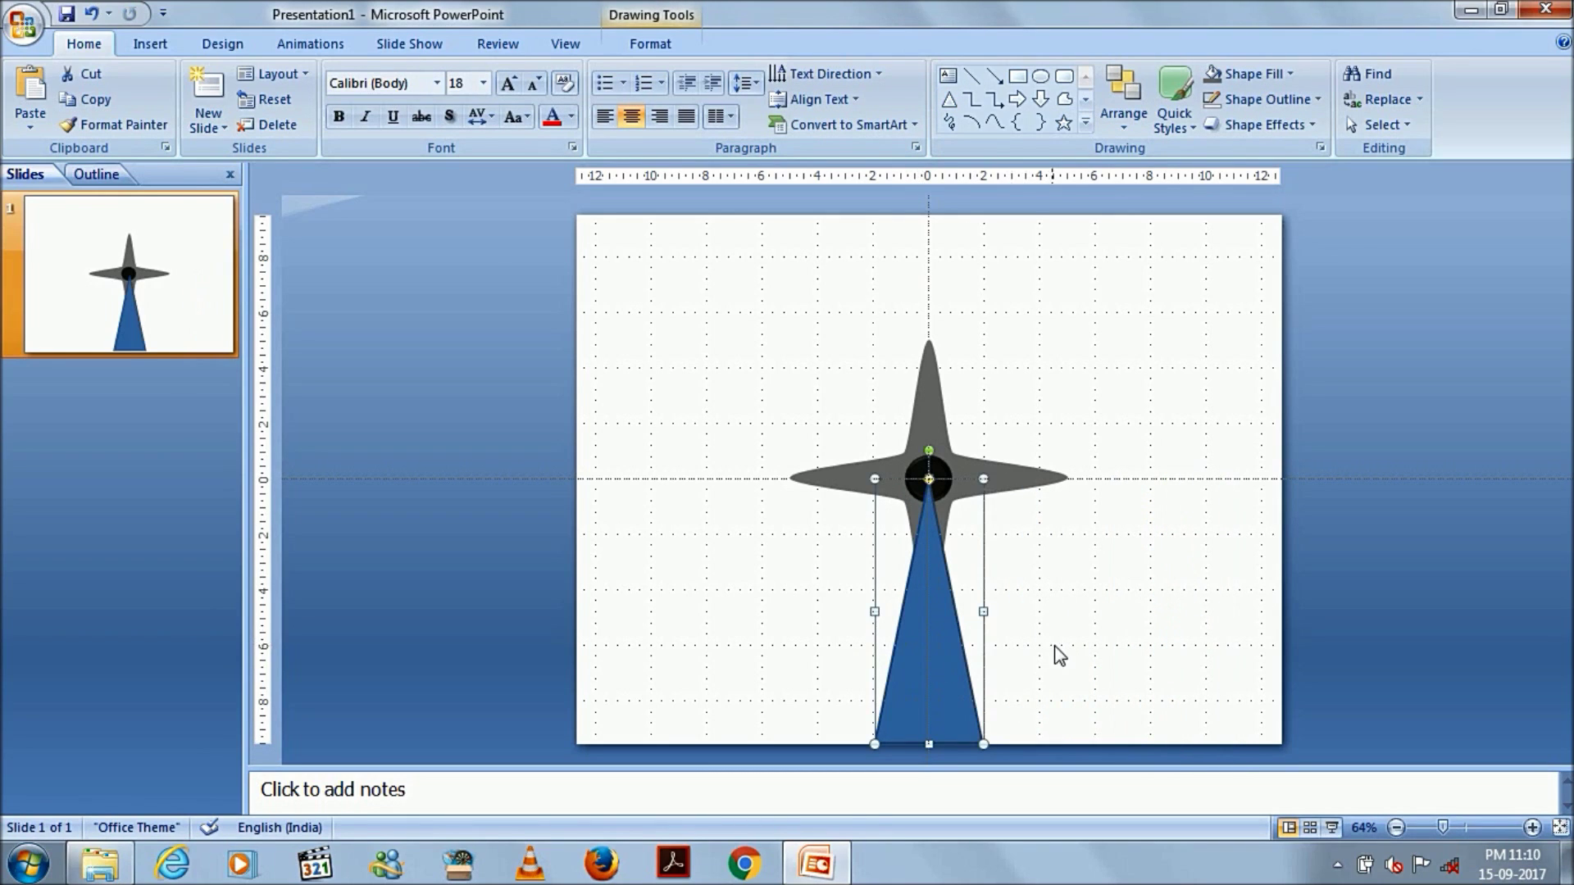
{"action": "right_click", "coordinate": [943, 660]}
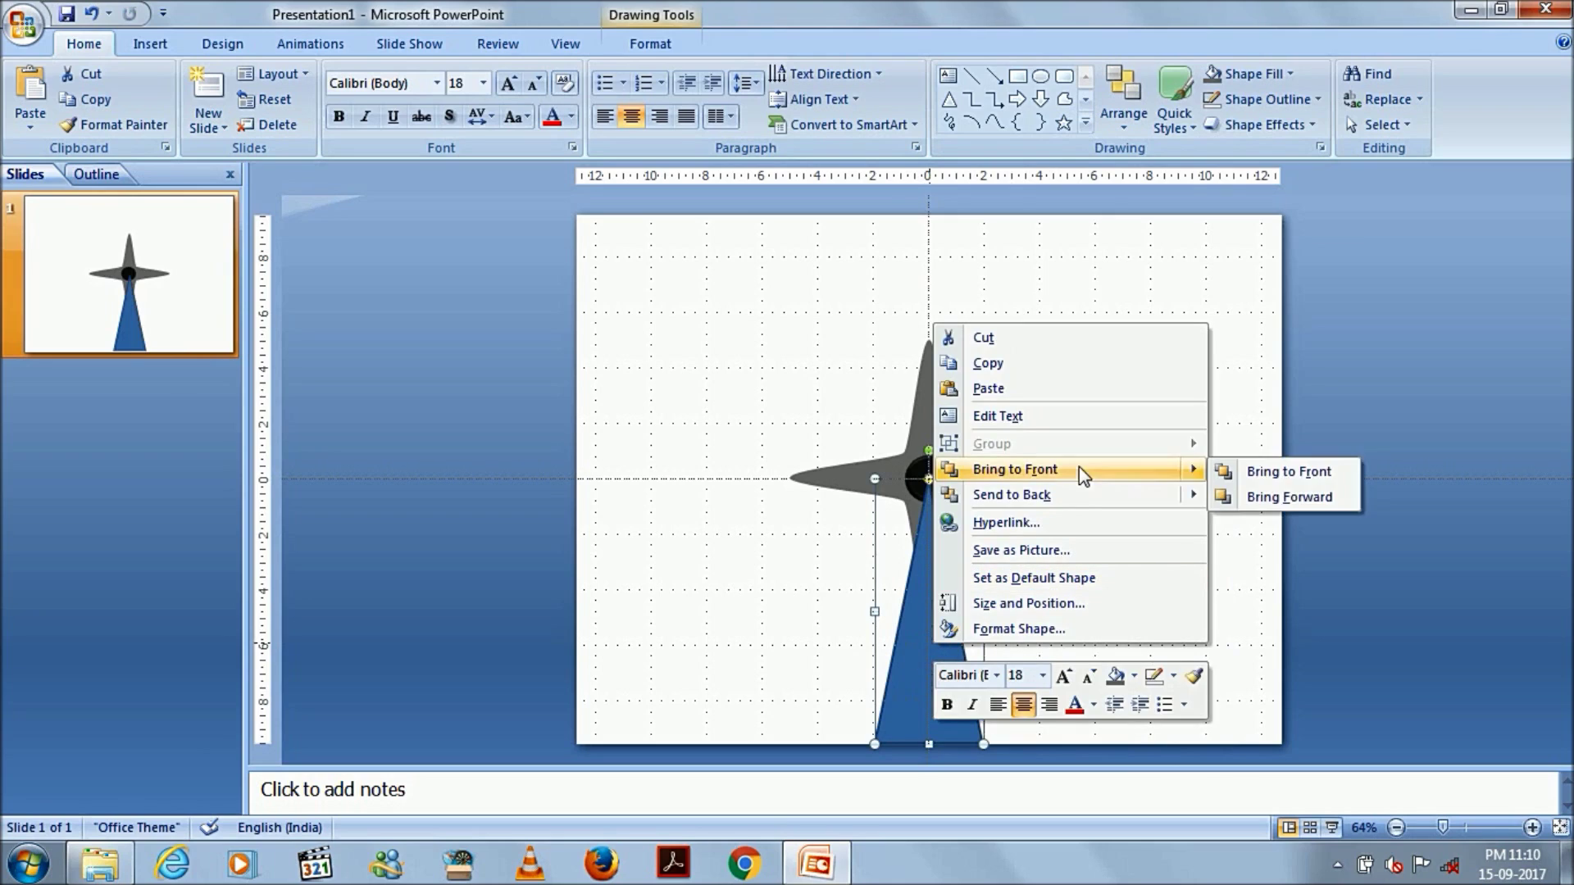
{"action": "mouse_move", "coordinate": [1010, 494]}
{"action": "left_click", "coordinate": [1285, 497]}
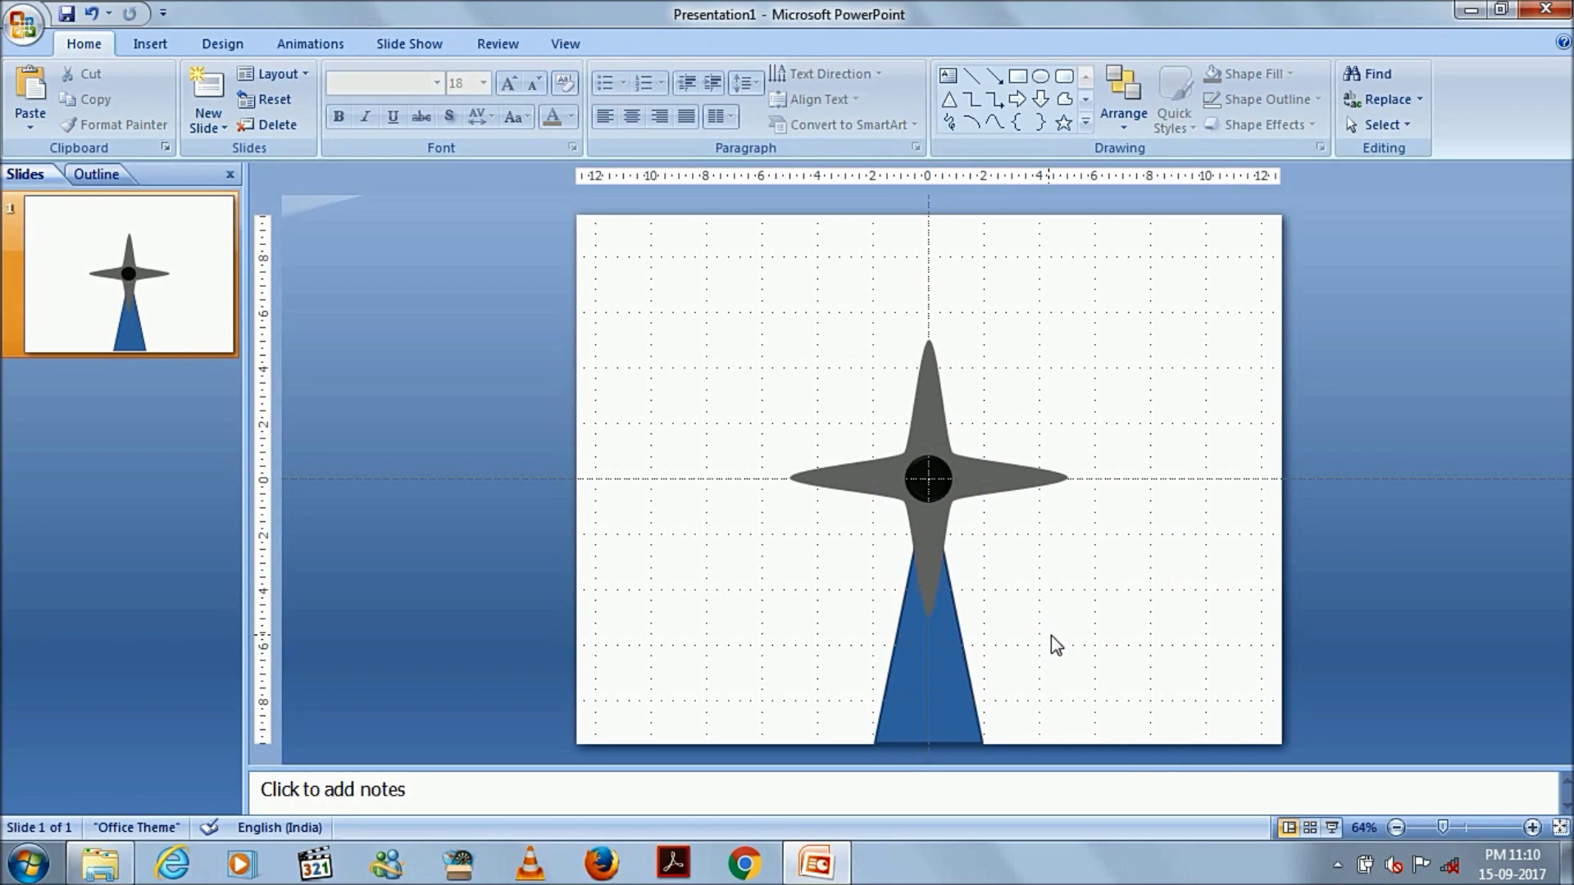
Fill the triangle black and remove its outline
{"action": "double_click", "coordinate": [941, 644]}
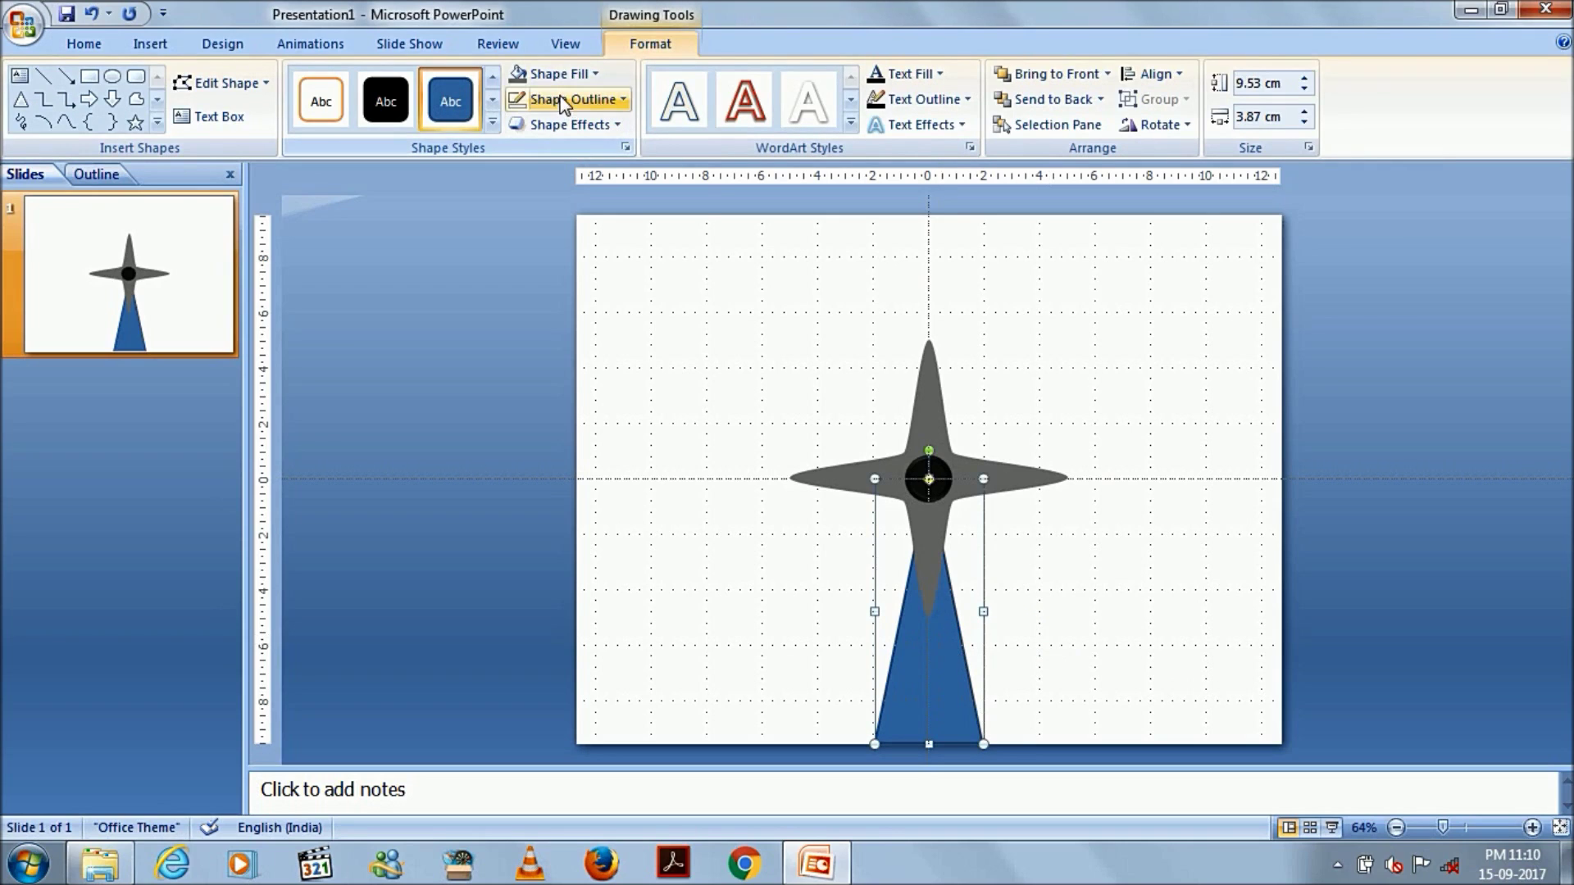
{"action": "left_click", "coordinate": [557, 73]}
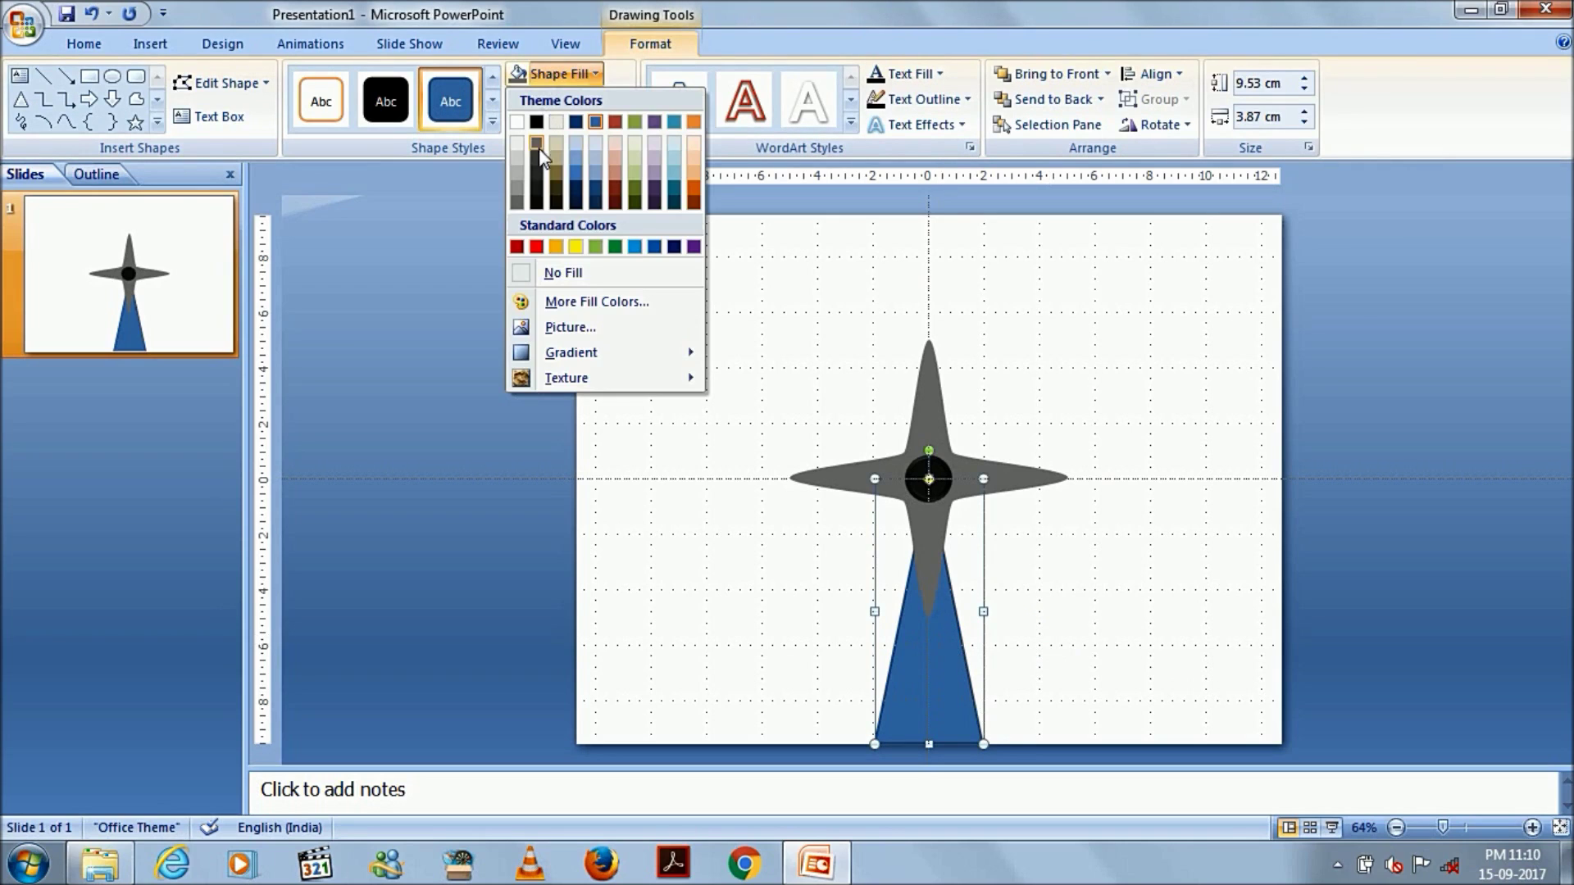
{"action": "left_click", "coordinate": [543, 195]}
{"action": "left_click", "coordinate": [548, 100]}
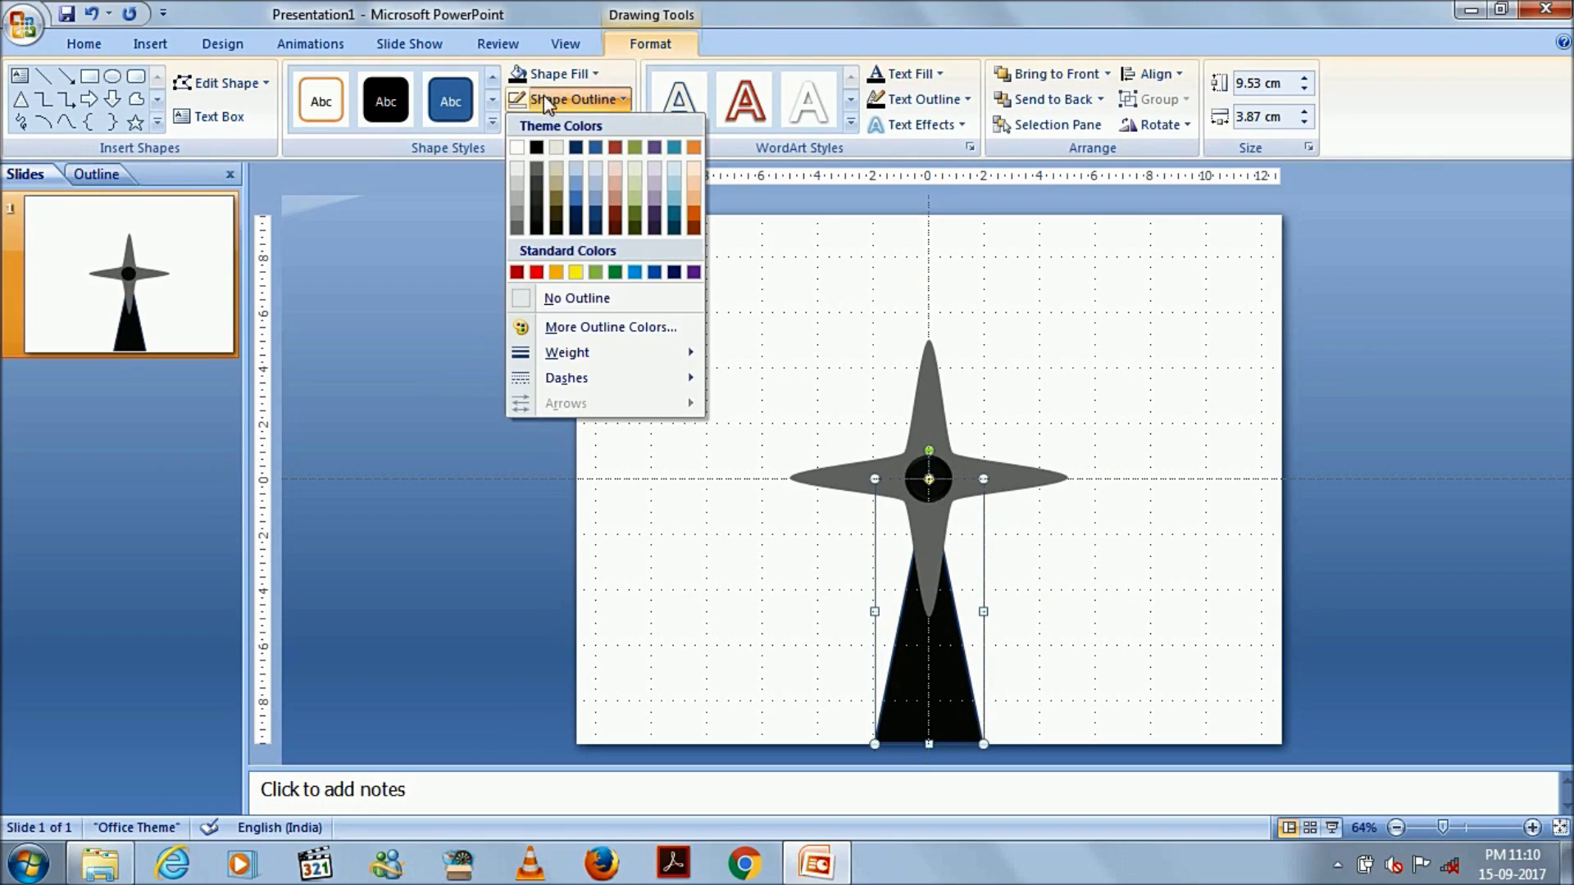
{"action": "left_click", "coordinate": [549, 297]}
{"action": "left_click", "coordinate": [548, 298]}
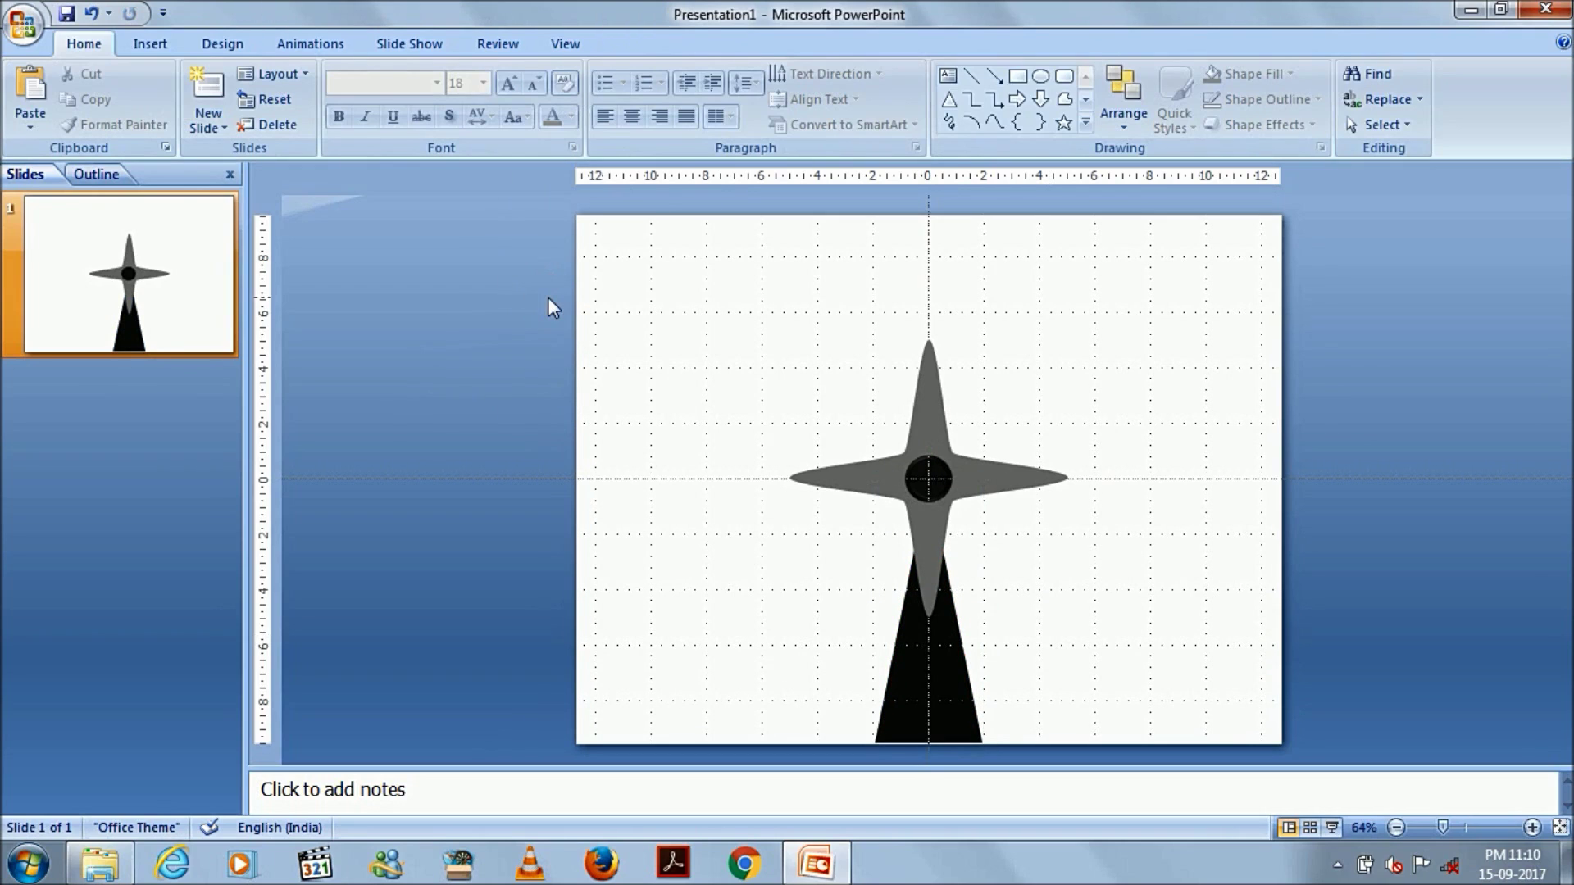
Fill the slide background with the Daybreak preset gradient, blue fading to pale pink
{"action": "right_click", "coordinate": [1090, 326]}
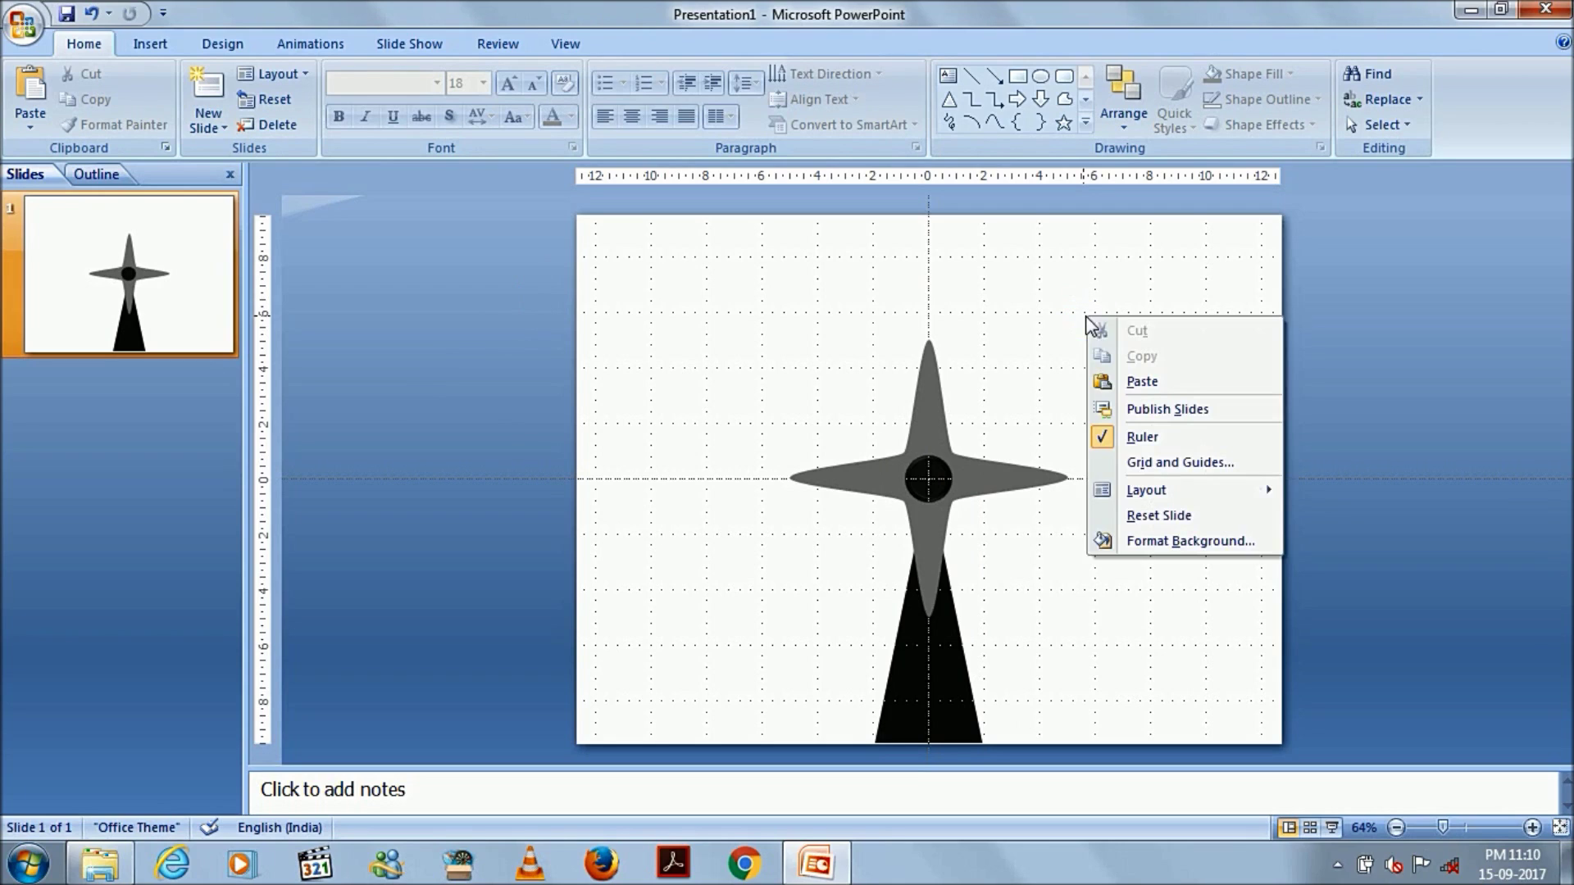
{"action": "left_click", "coordinate": [1195, 539]}
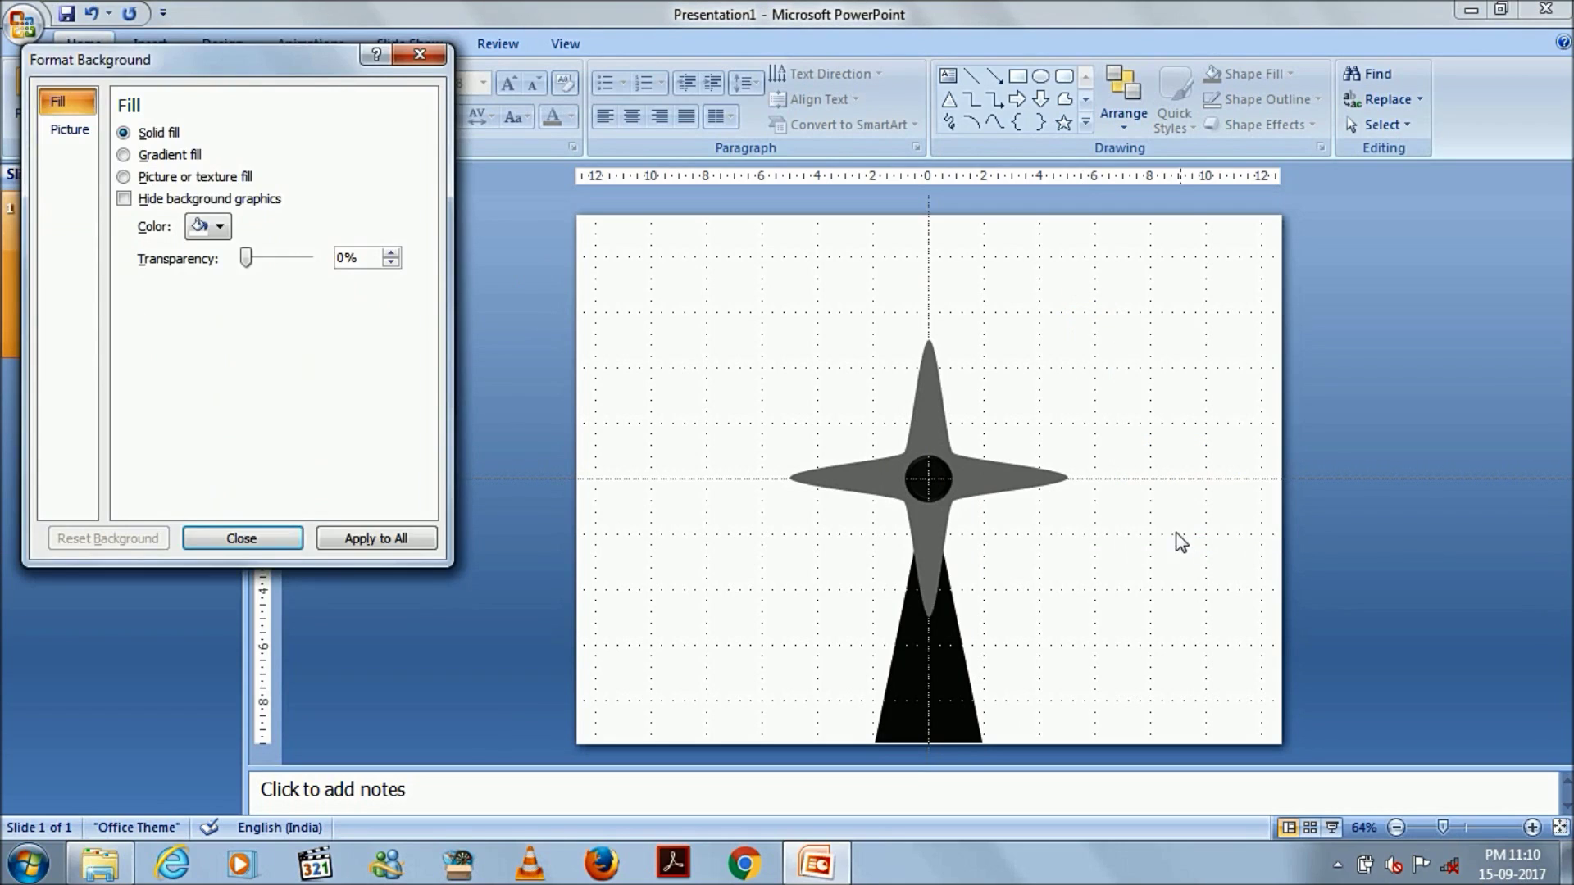
{"action": "left_click", "coordinate": [209, 199]}
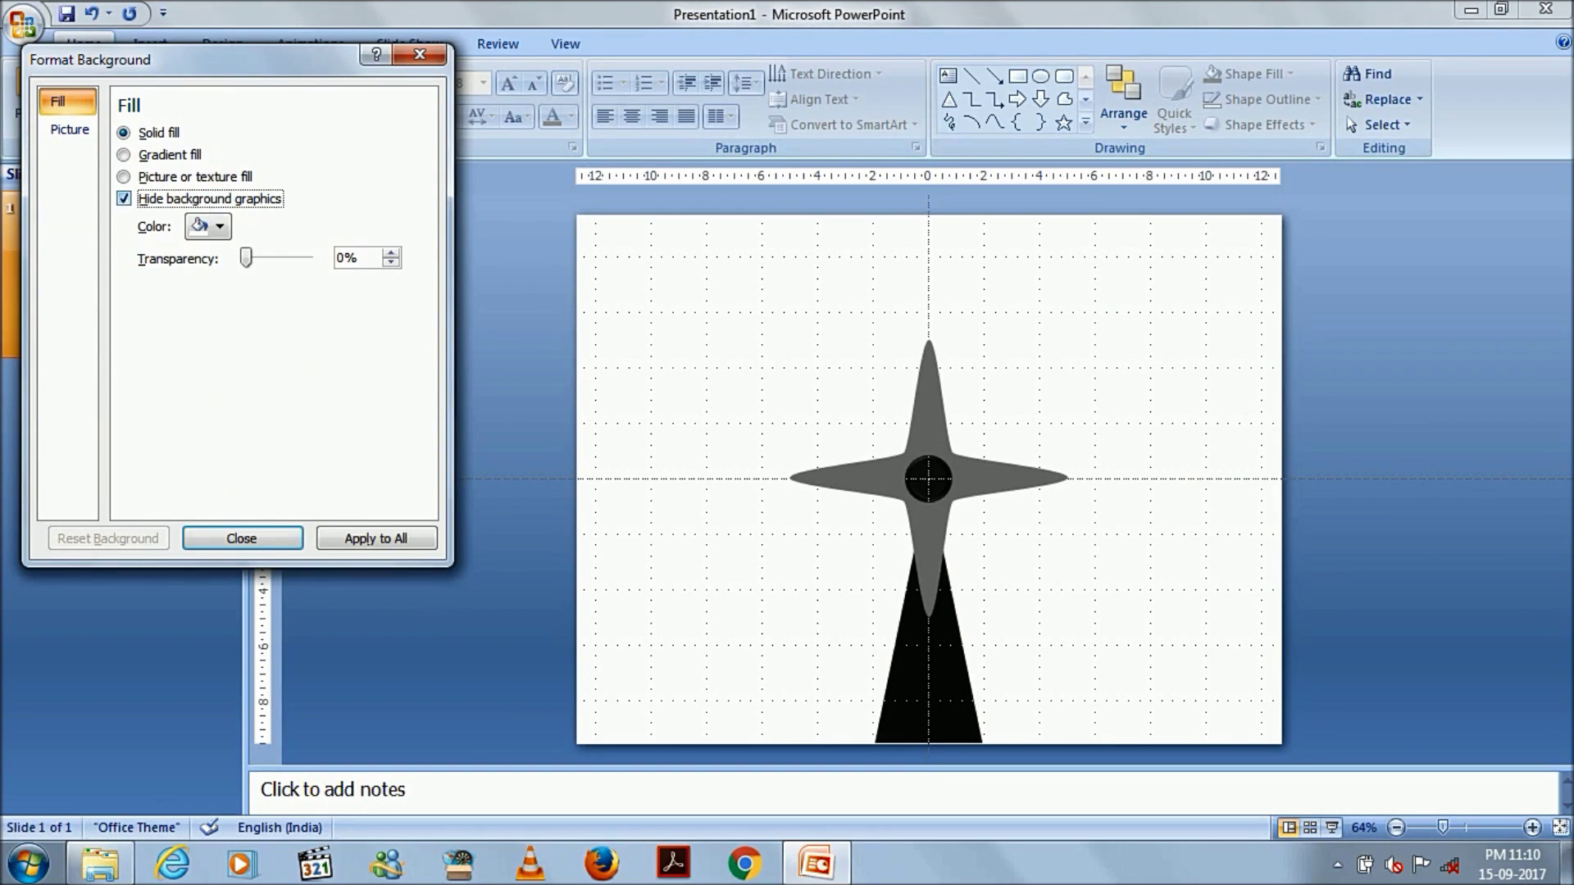
{"action": "left_click", "coordinate": [181, 202]}
{"action": "left_click", "coordinate": [168, 156]}
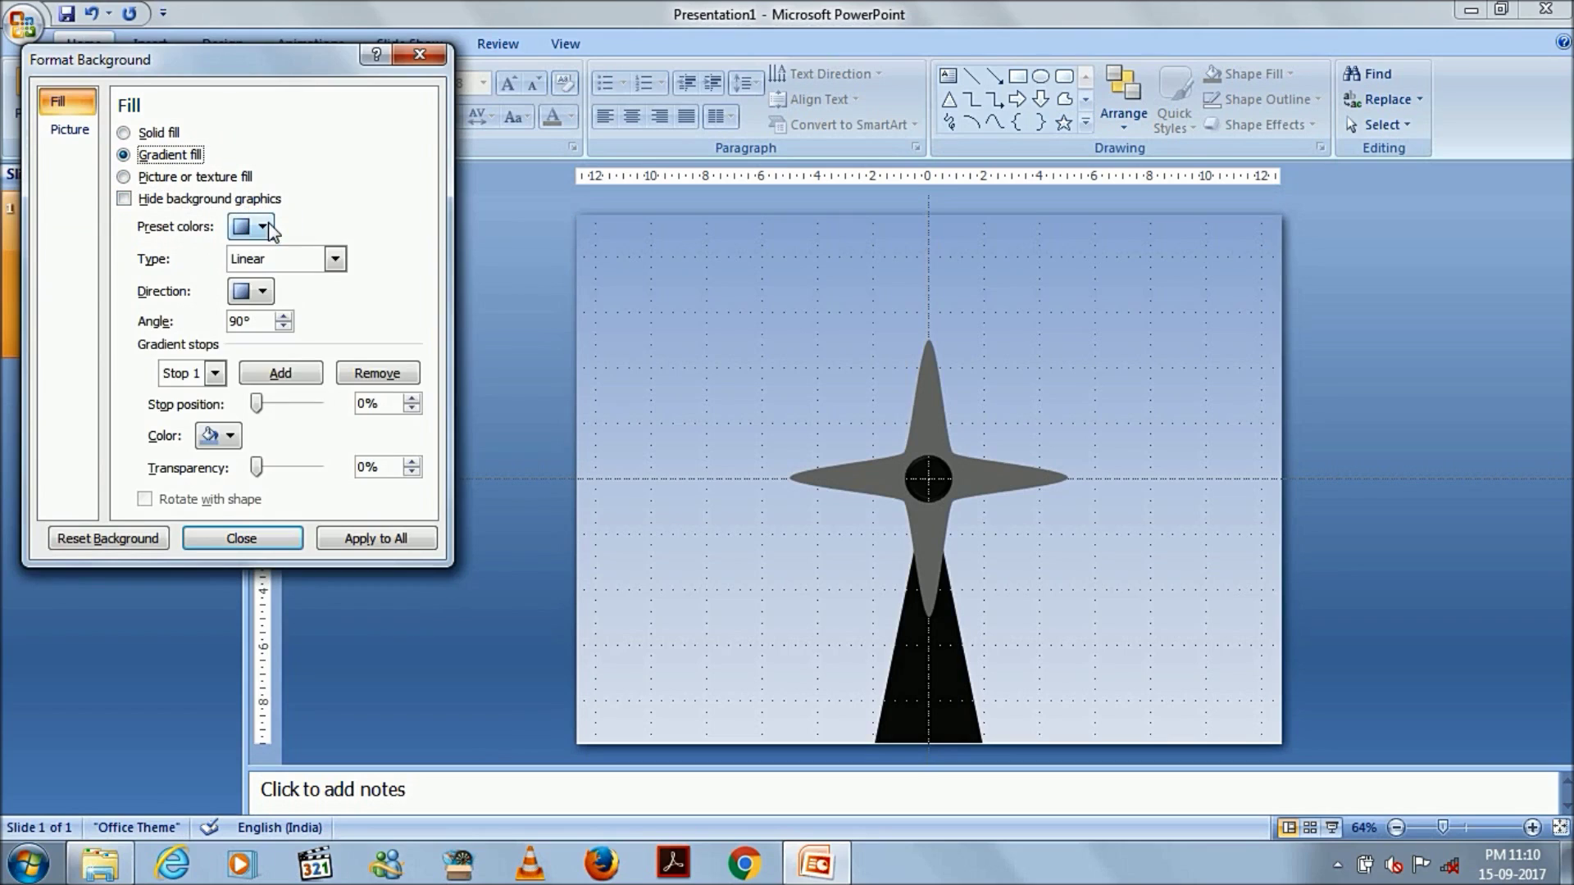
{"action": "left_click", "coordinate": [262, 227]}
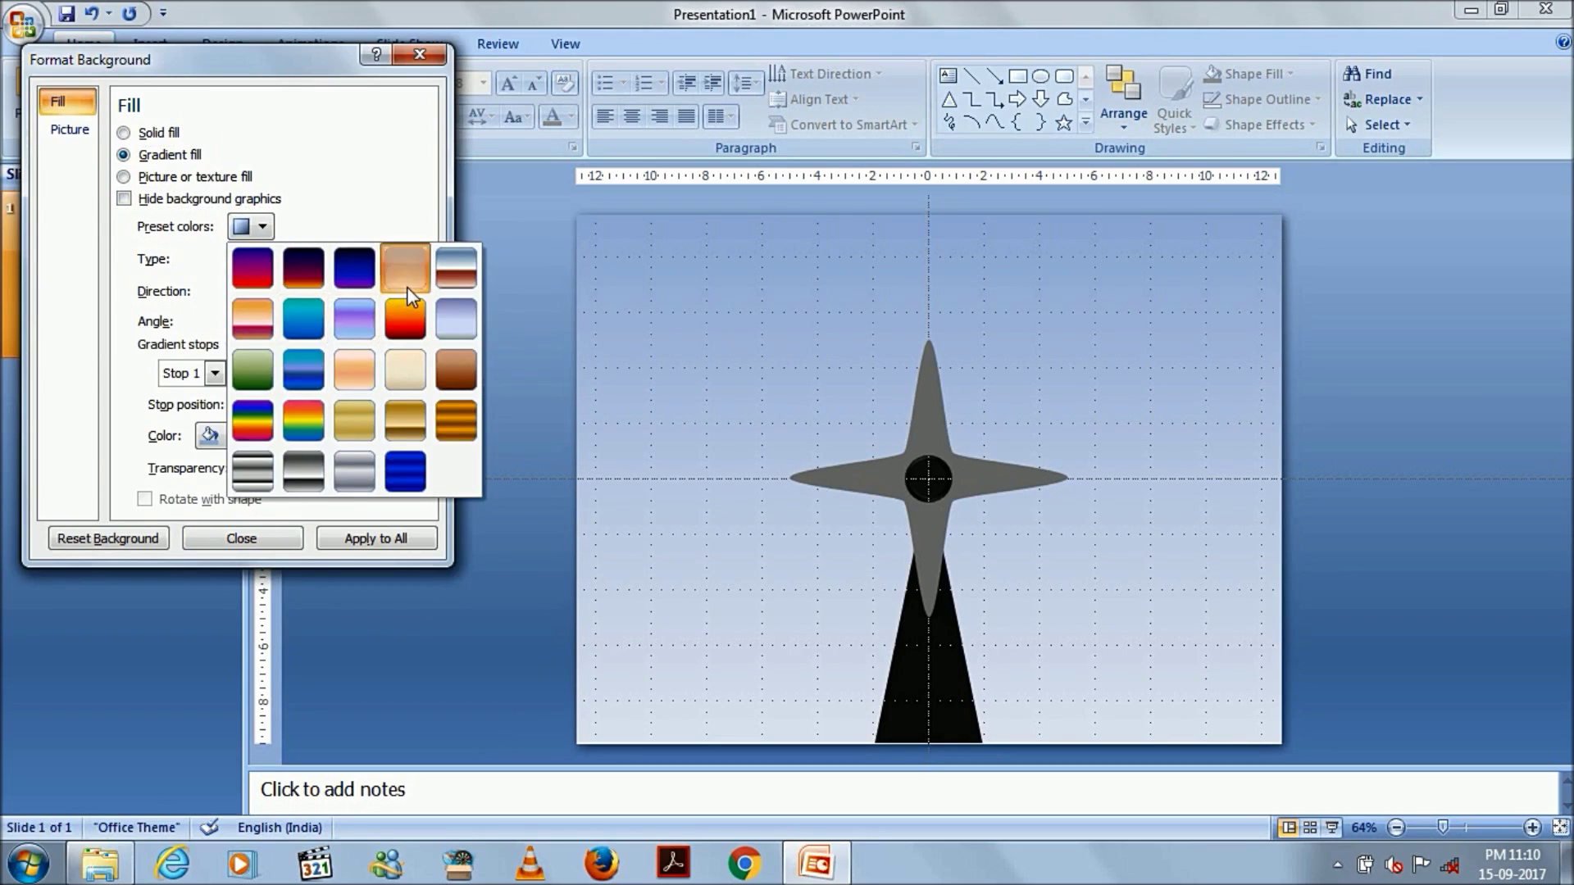
{"action": "left_click", "coordinate": [407, 285]}
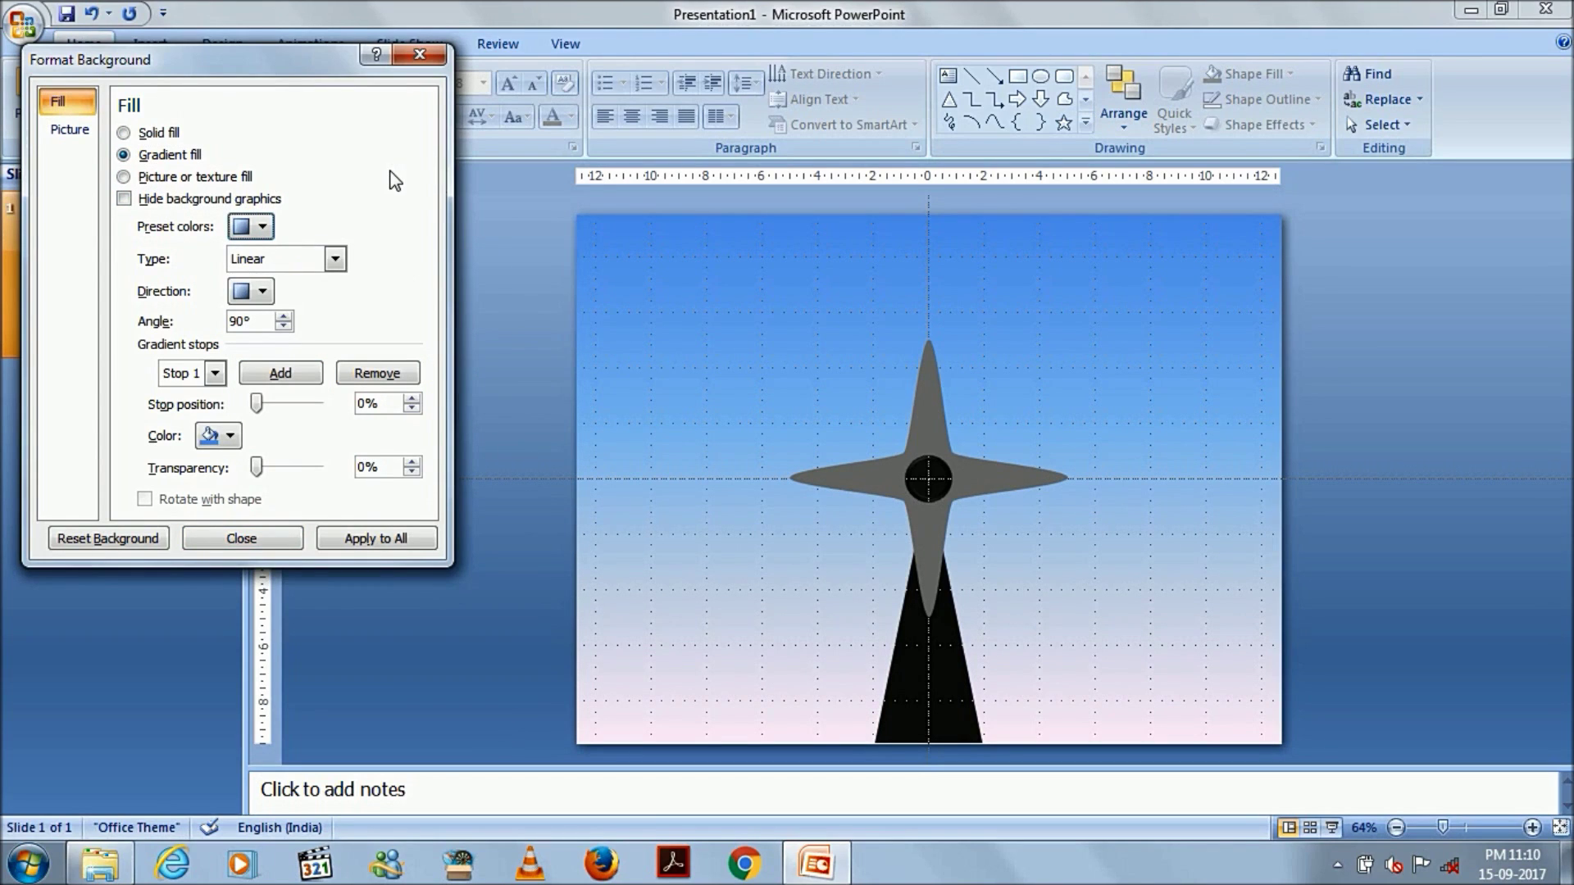
{"action": "left_click", "coordinate": [420, 57]}
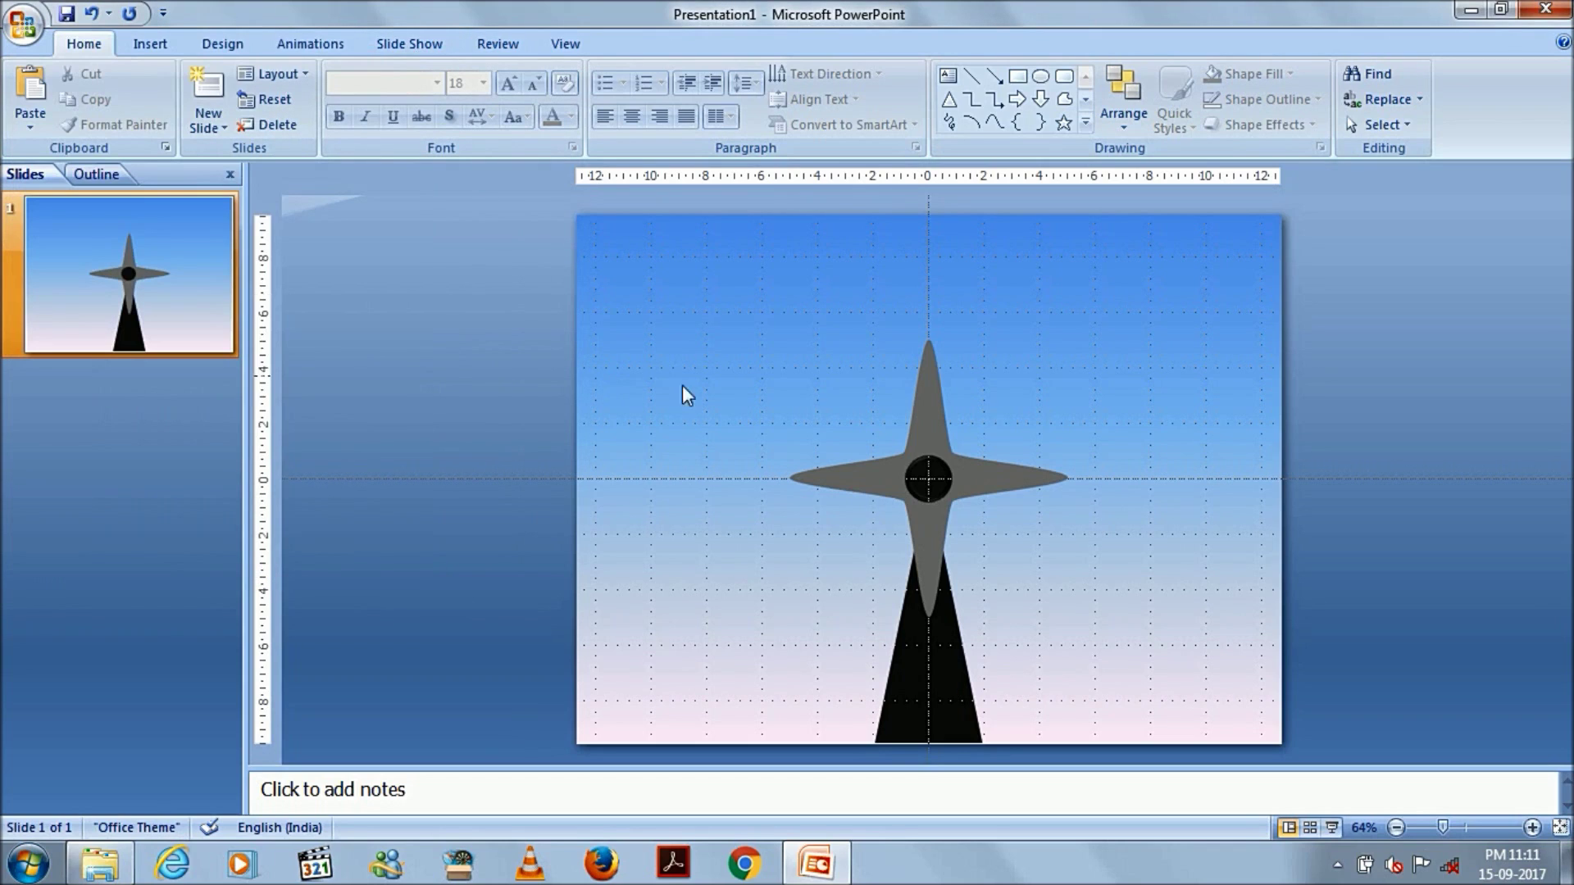
Add a Spin emphasis effect to the star blades from Custom Animation's More Effects list
{"action": "left_click", "coordinate": [935, 434]}
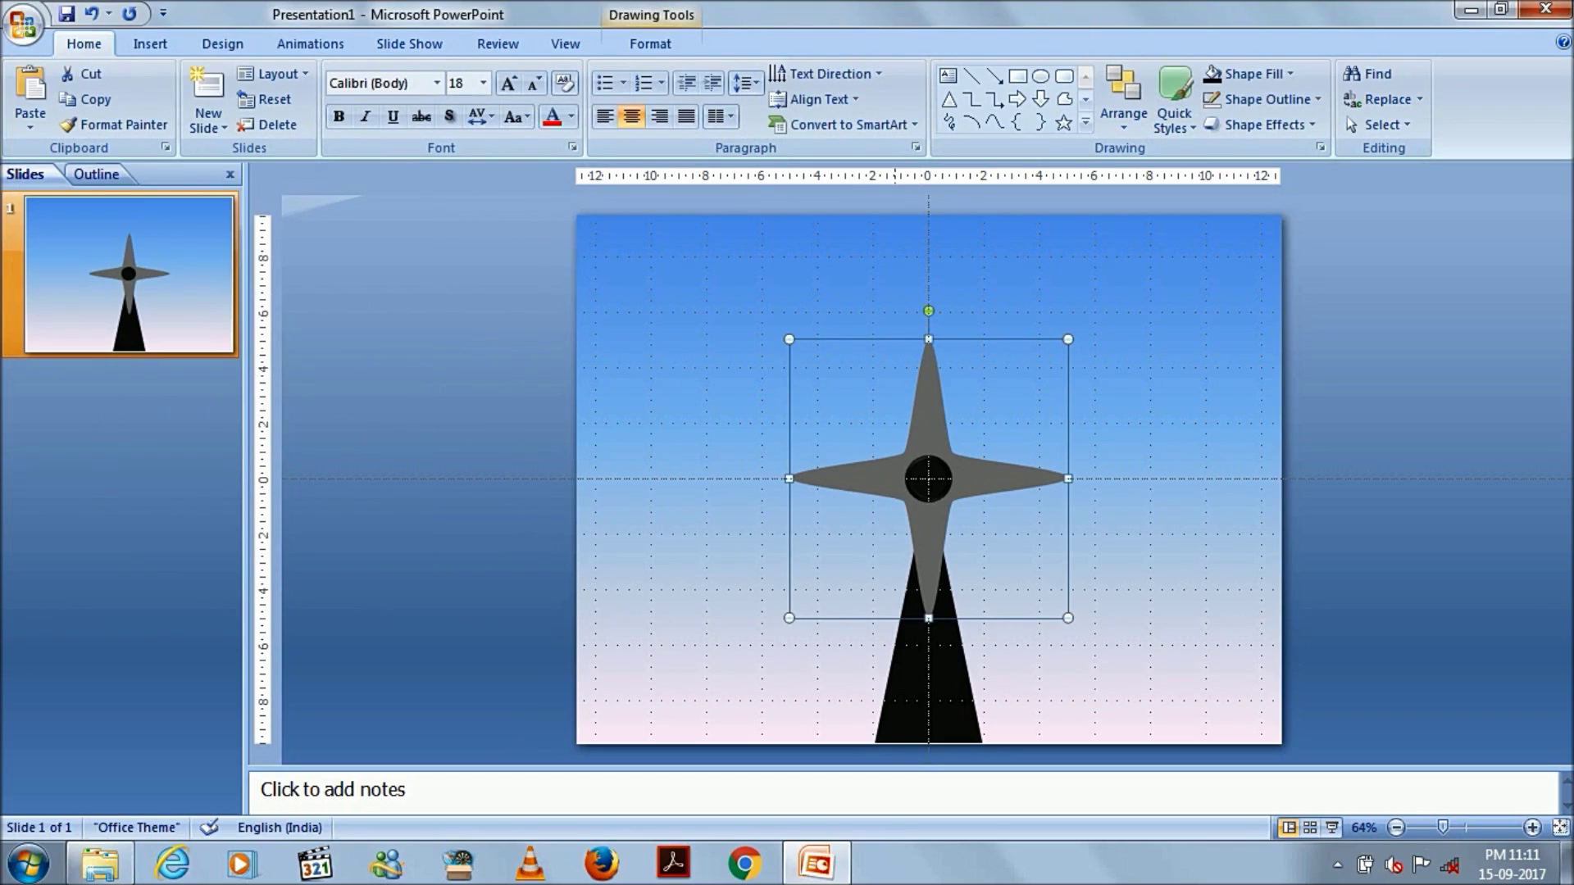
{"action": "left_click", "coordinate": [316, 44]}
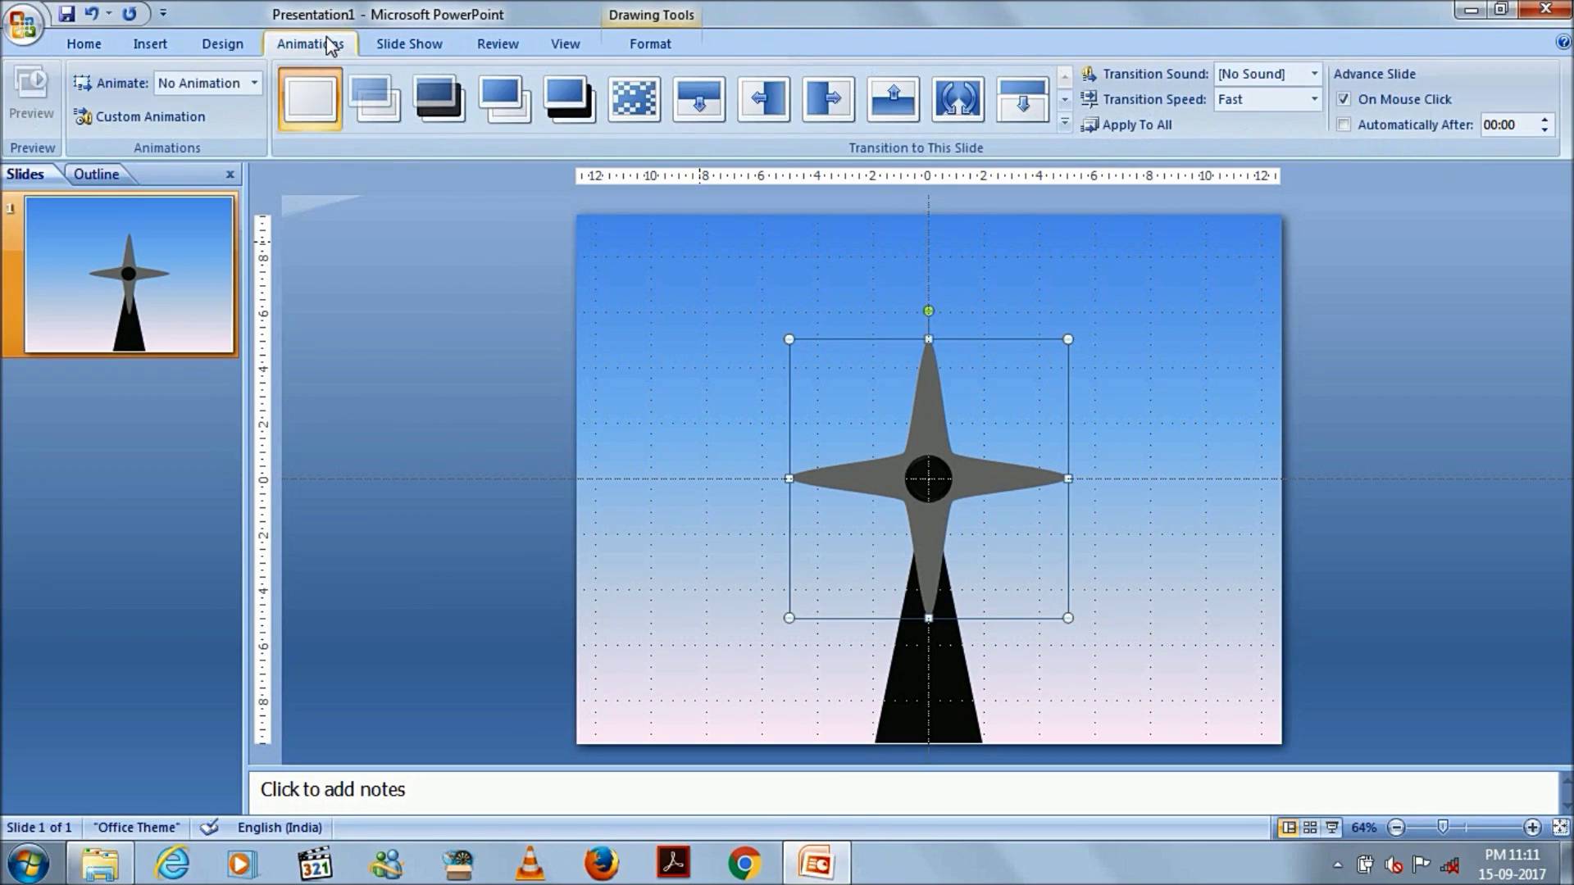
{"action": "left_click", "coordinate": [205, 116]}
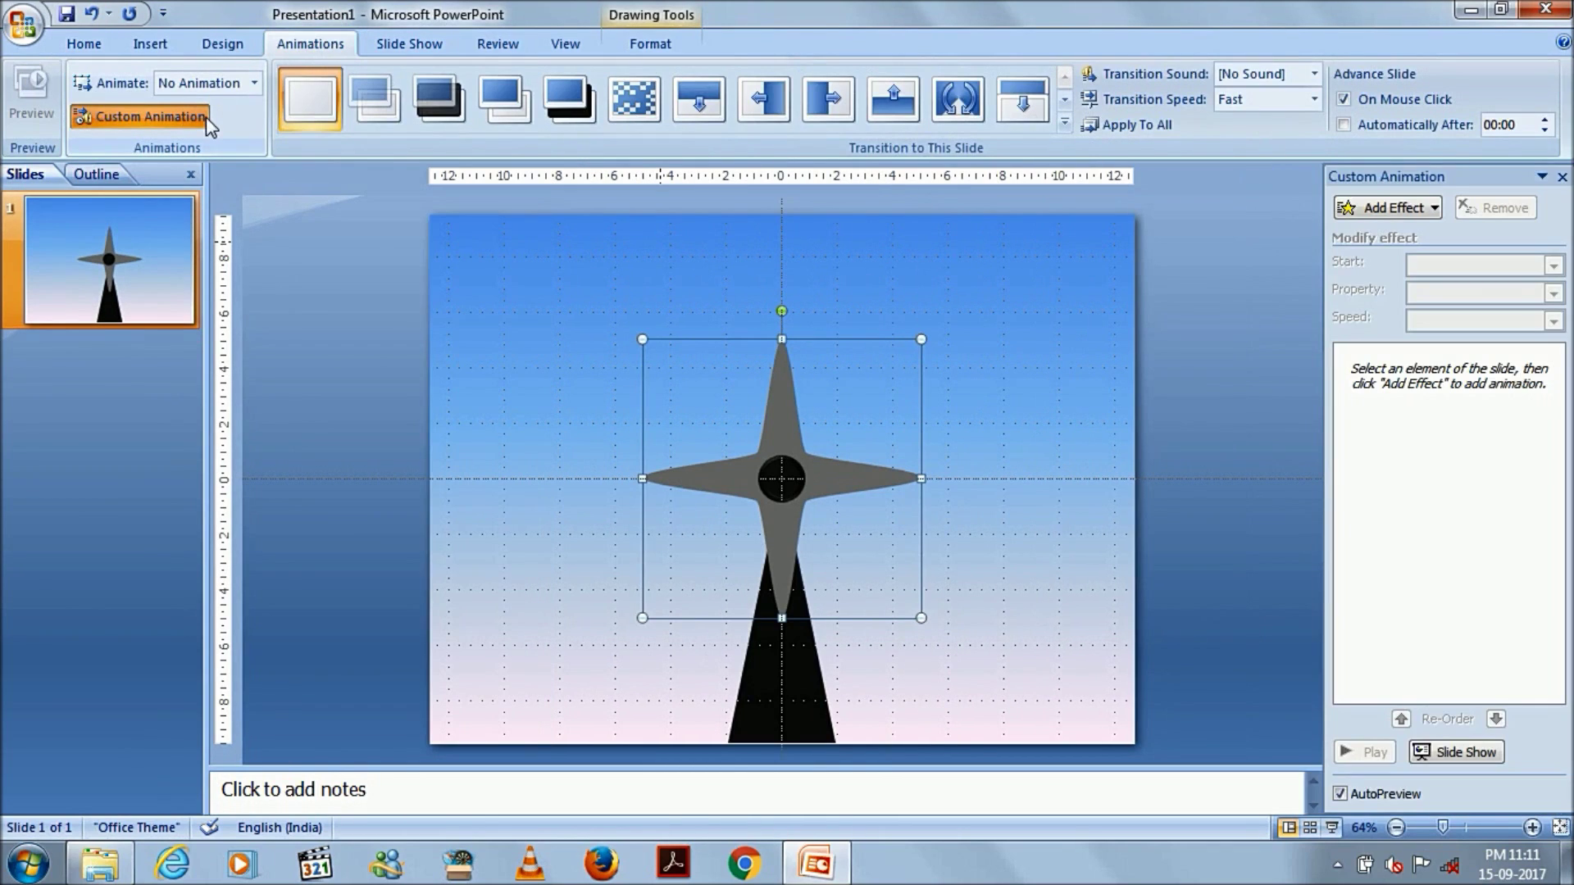
{"action": "left_click", "coordinate": [1347, 207]}
{"action": "mouse_move", "coordinate": [1365, 261]}
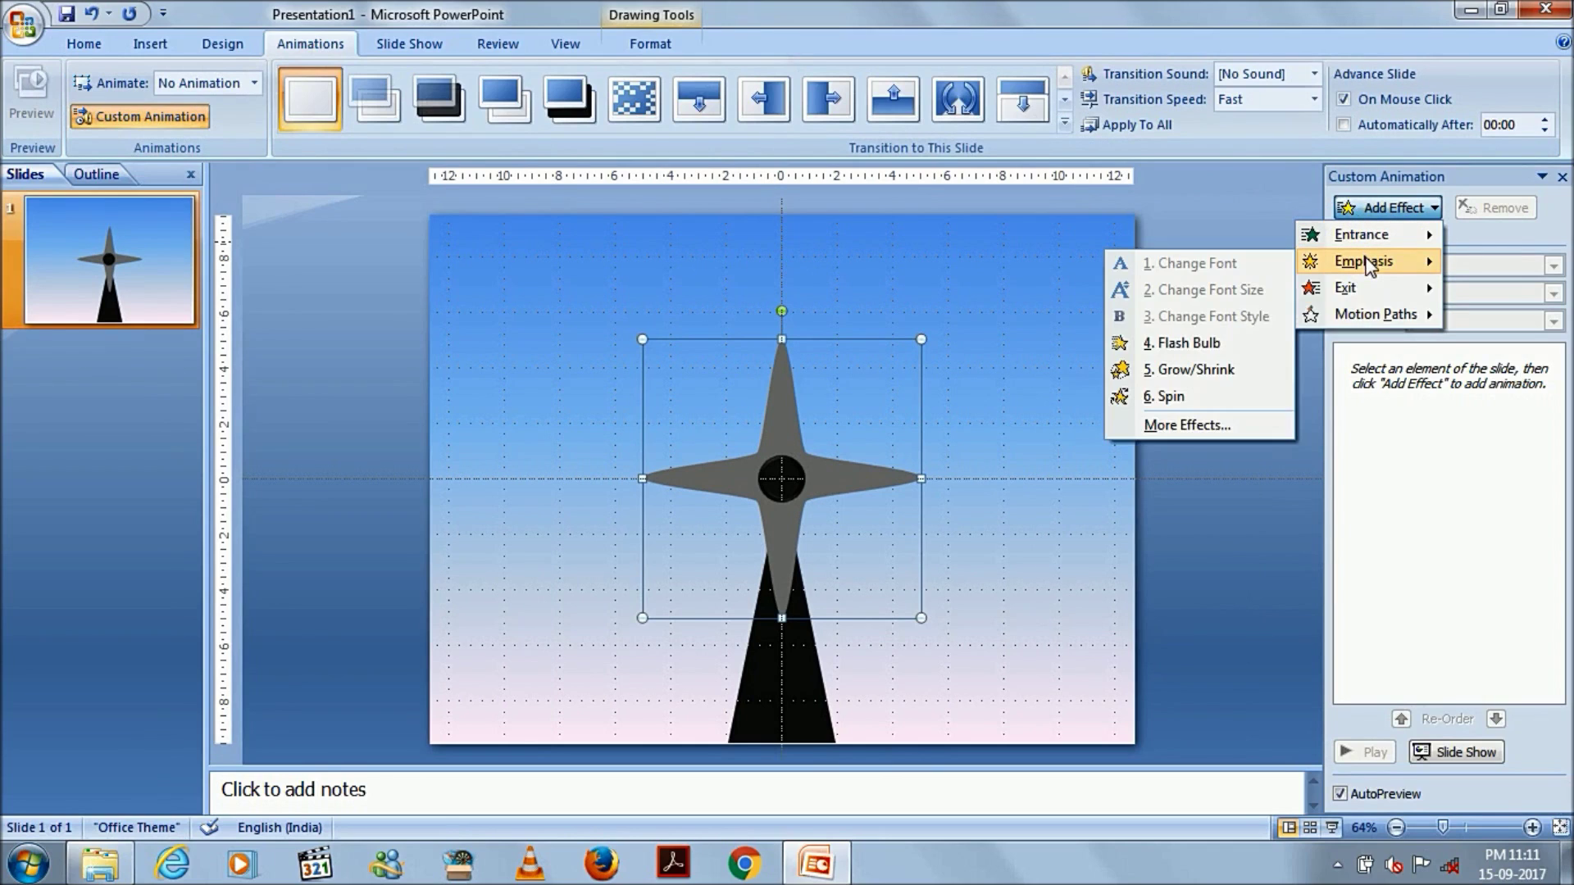
{"action": "left_click", "coordinate": [1228, 423]}
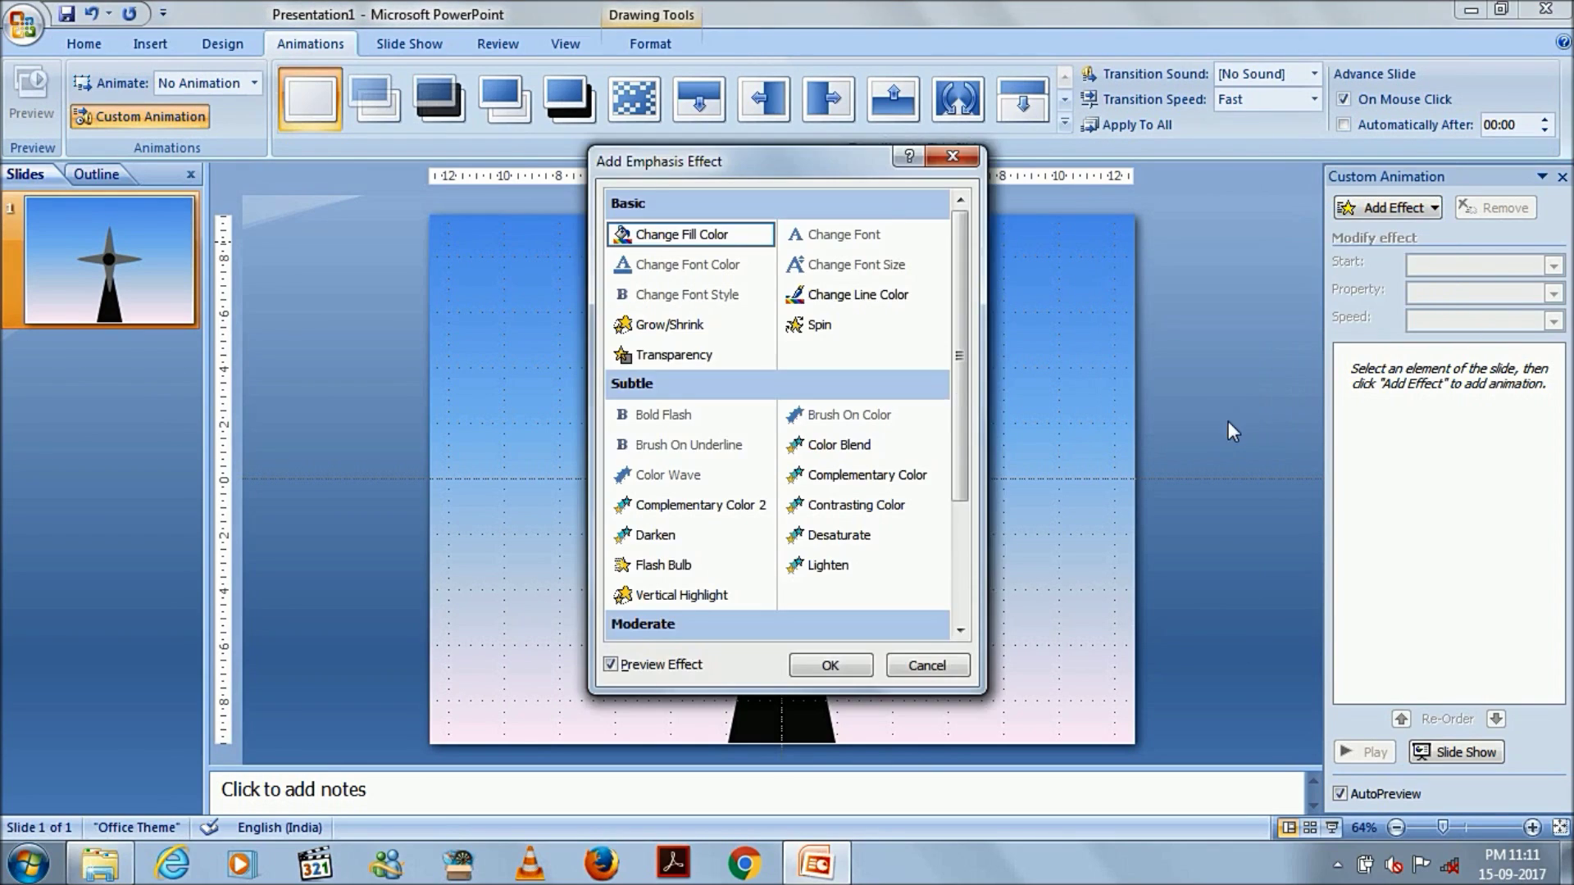
{"action": "left_click_drag", "start_coordinate": [855, 176], "coordinate": [1333, 152]}
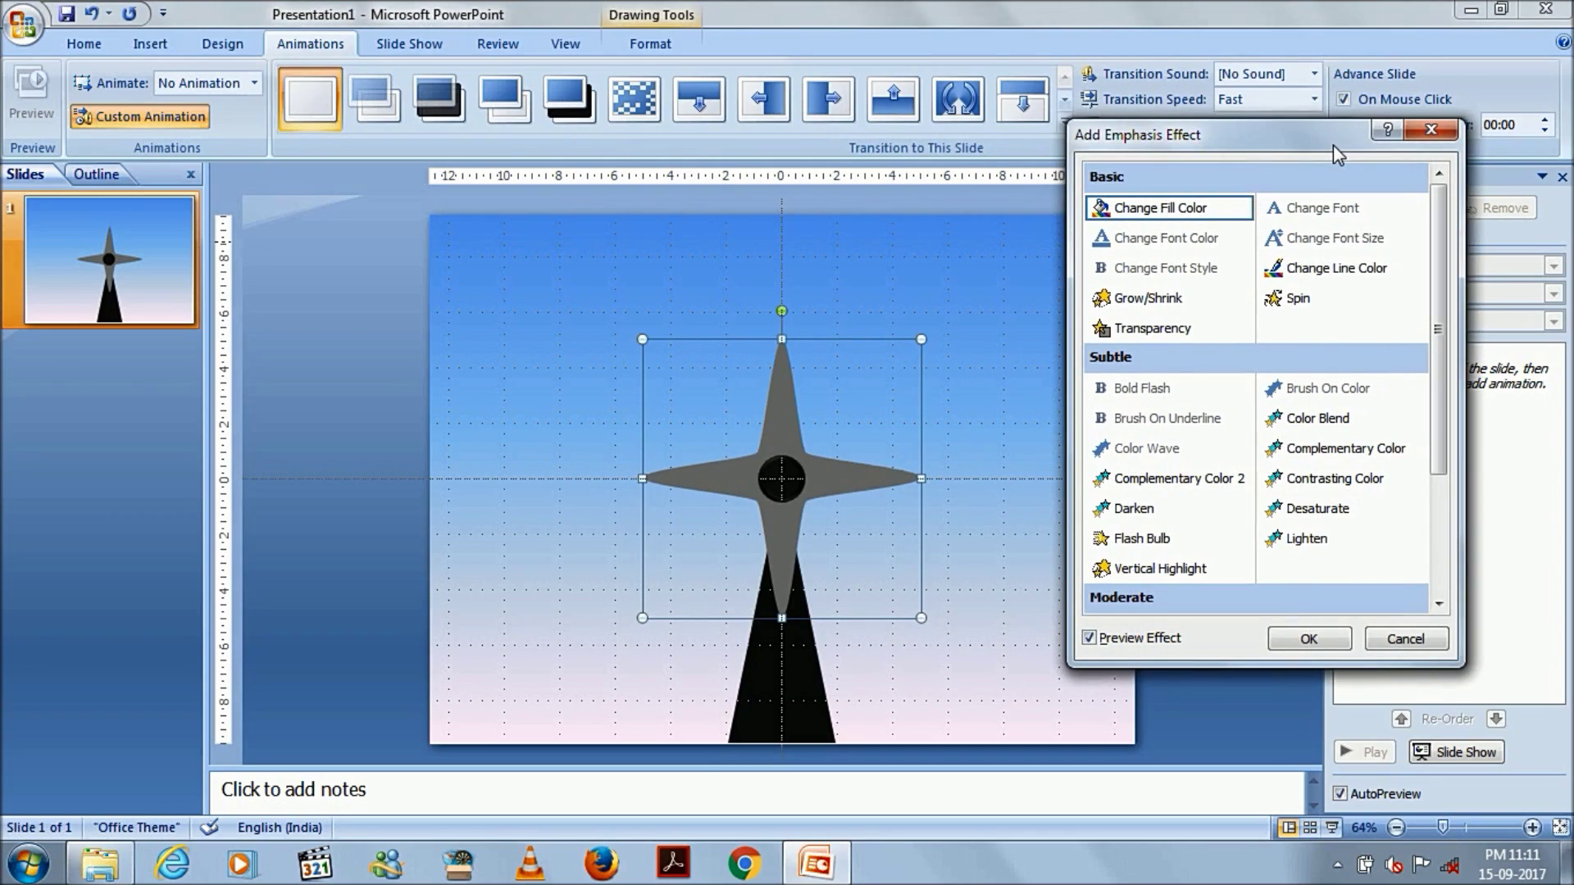
{"action": "left_click_drag", "start_coordinate": [1440, 292], "coordinate": [1447, 448]}
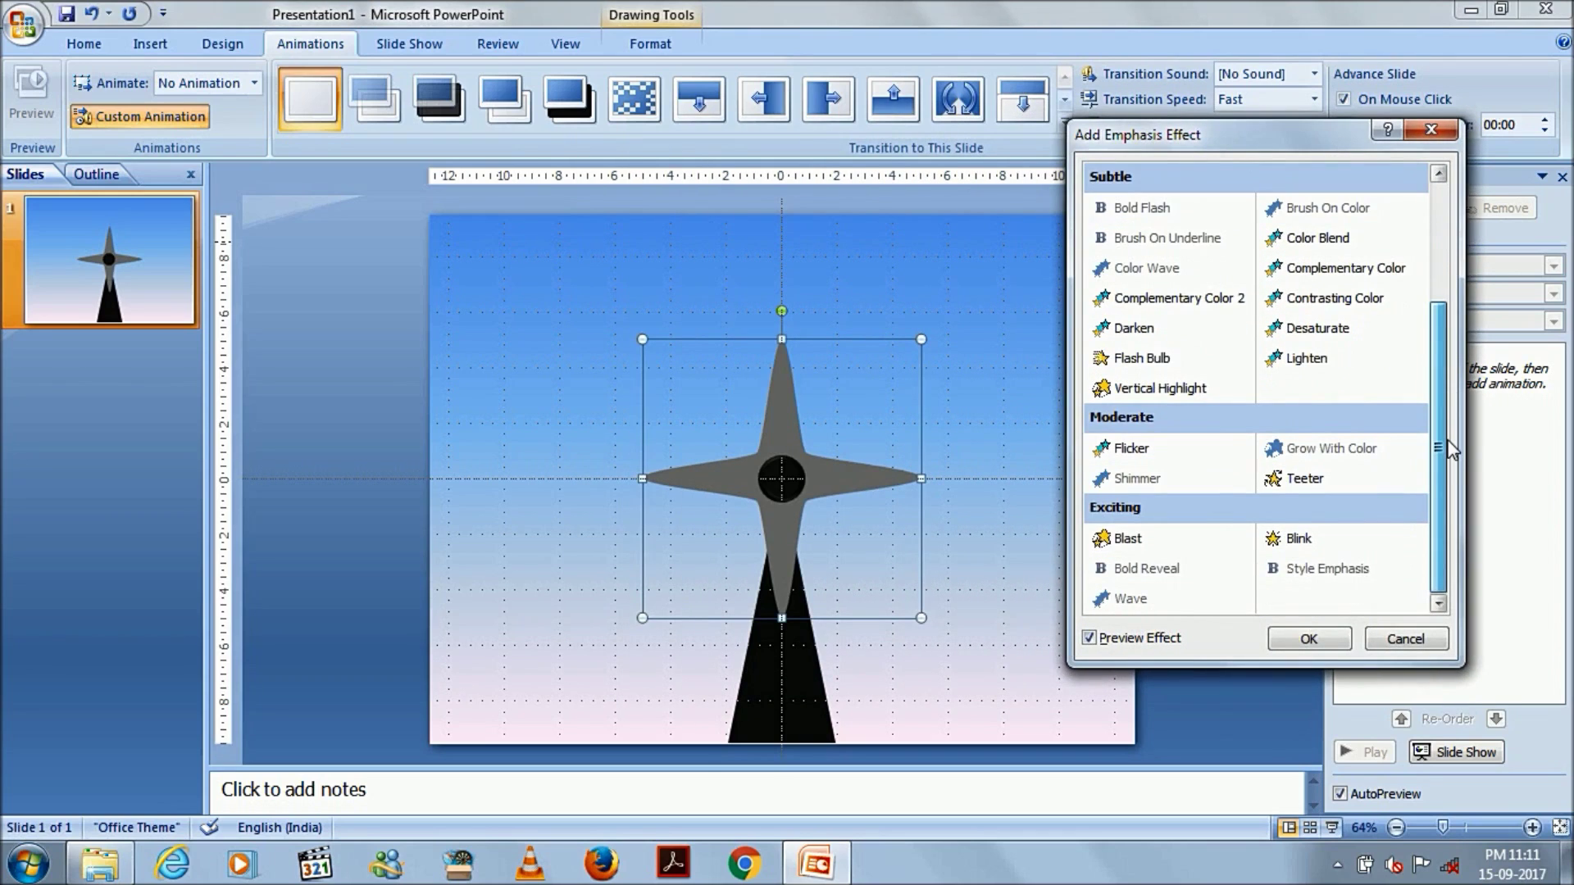
{"action": "left_click_drag", "start_coordinate": [1447, 453], "coordinate": [1444, 375]}
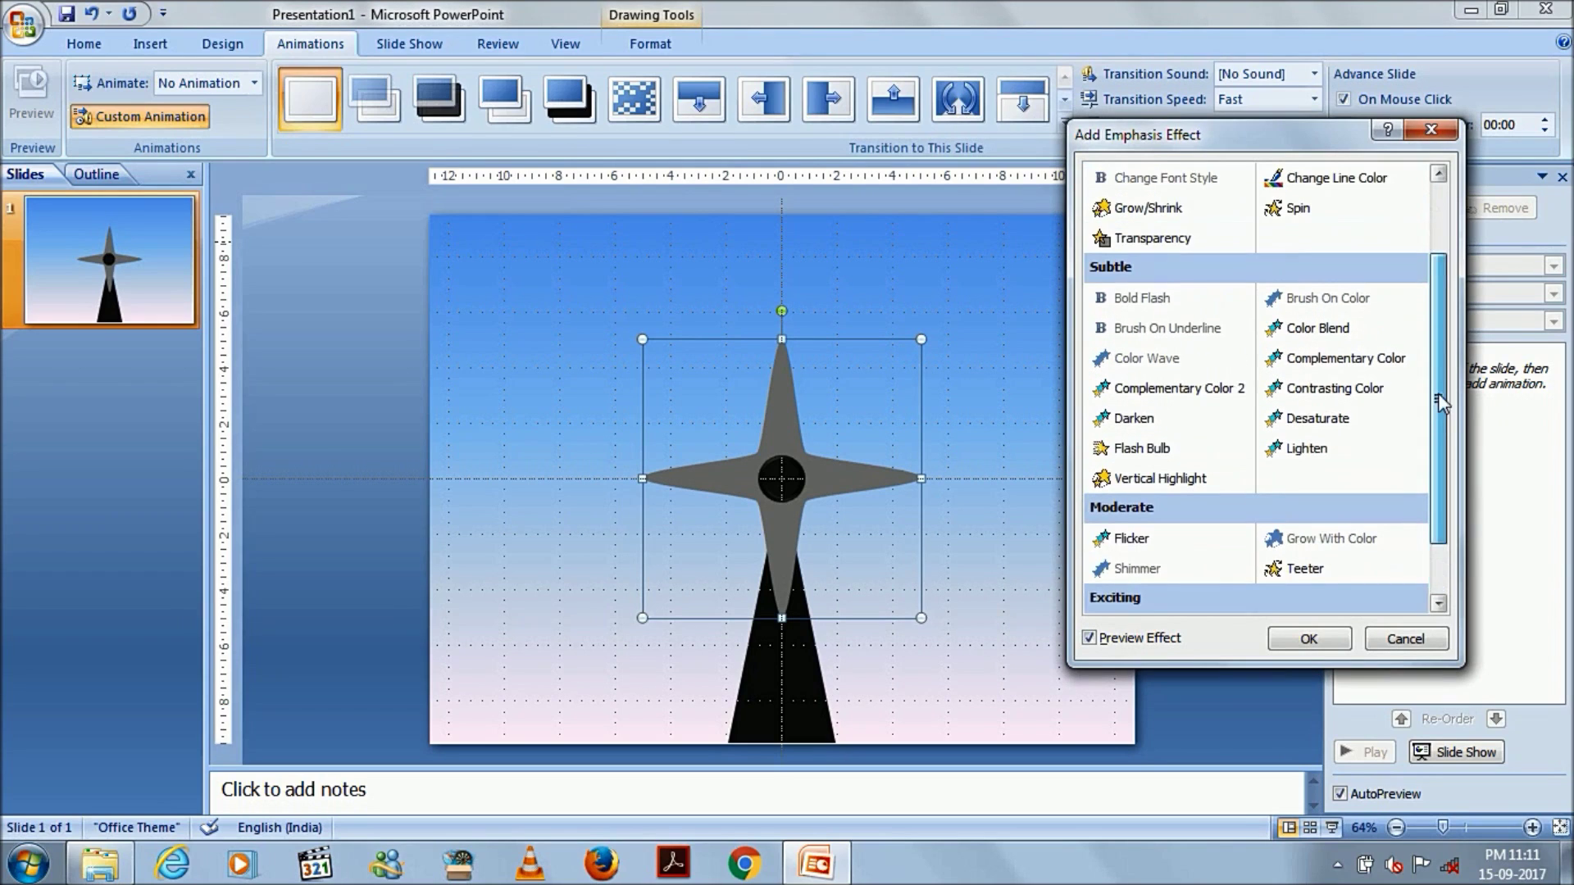
{"action": "left_click", "coordinate": [1302, 239]}
{"action": "left_click", "coordinate": [1309, 639]}
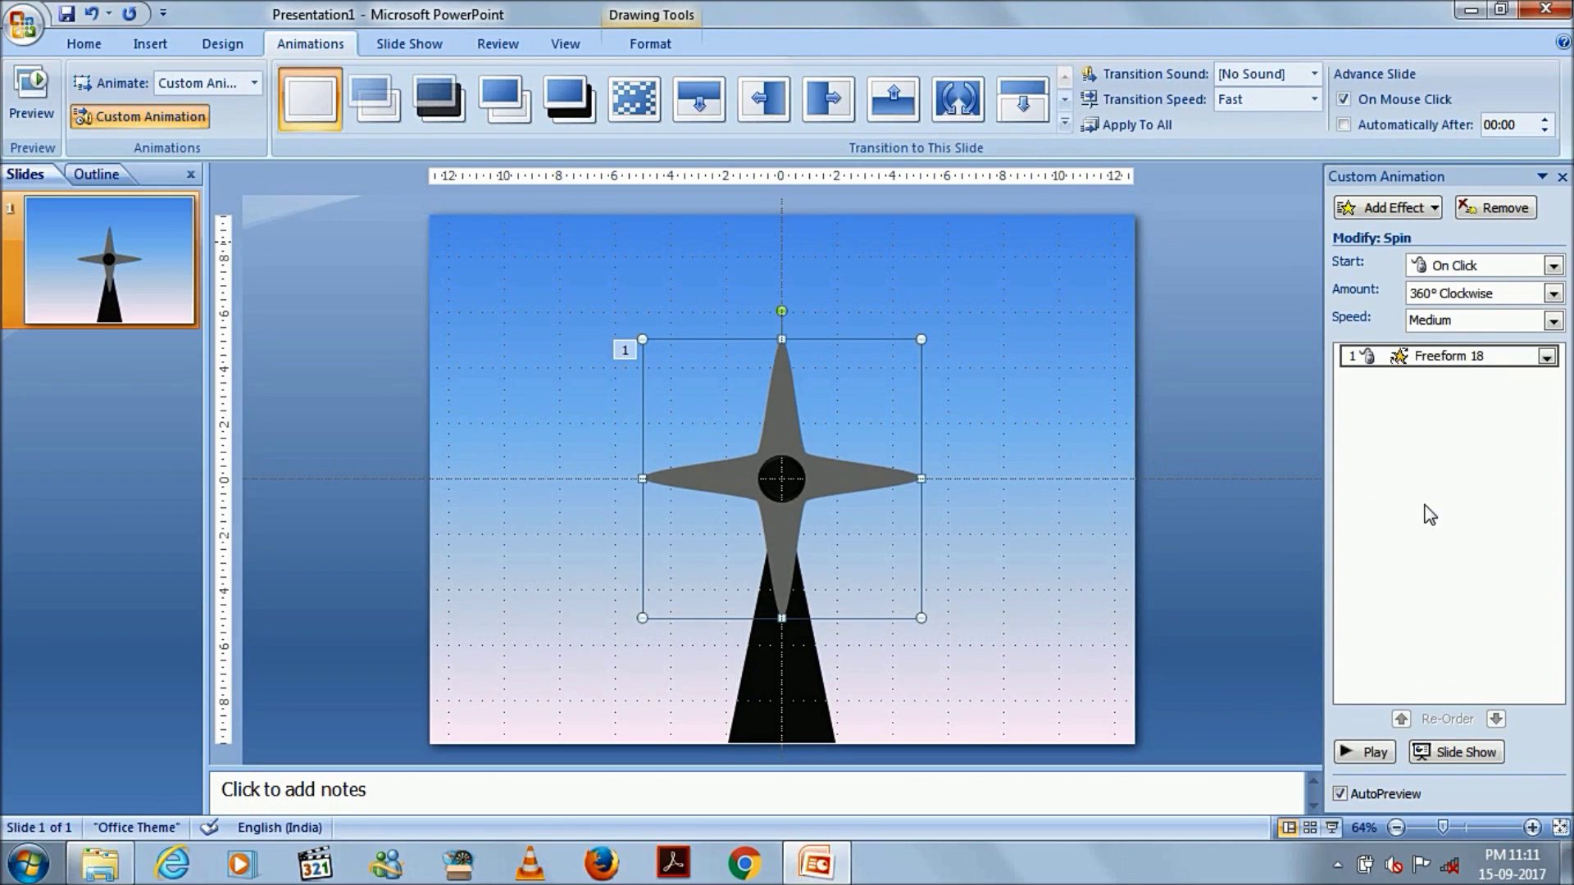
Set the blades' Spin amount to Two Spins (720° clockwise) and speed to Very Slow
{"action": "left_click", "coordinate": [1553, 293]}
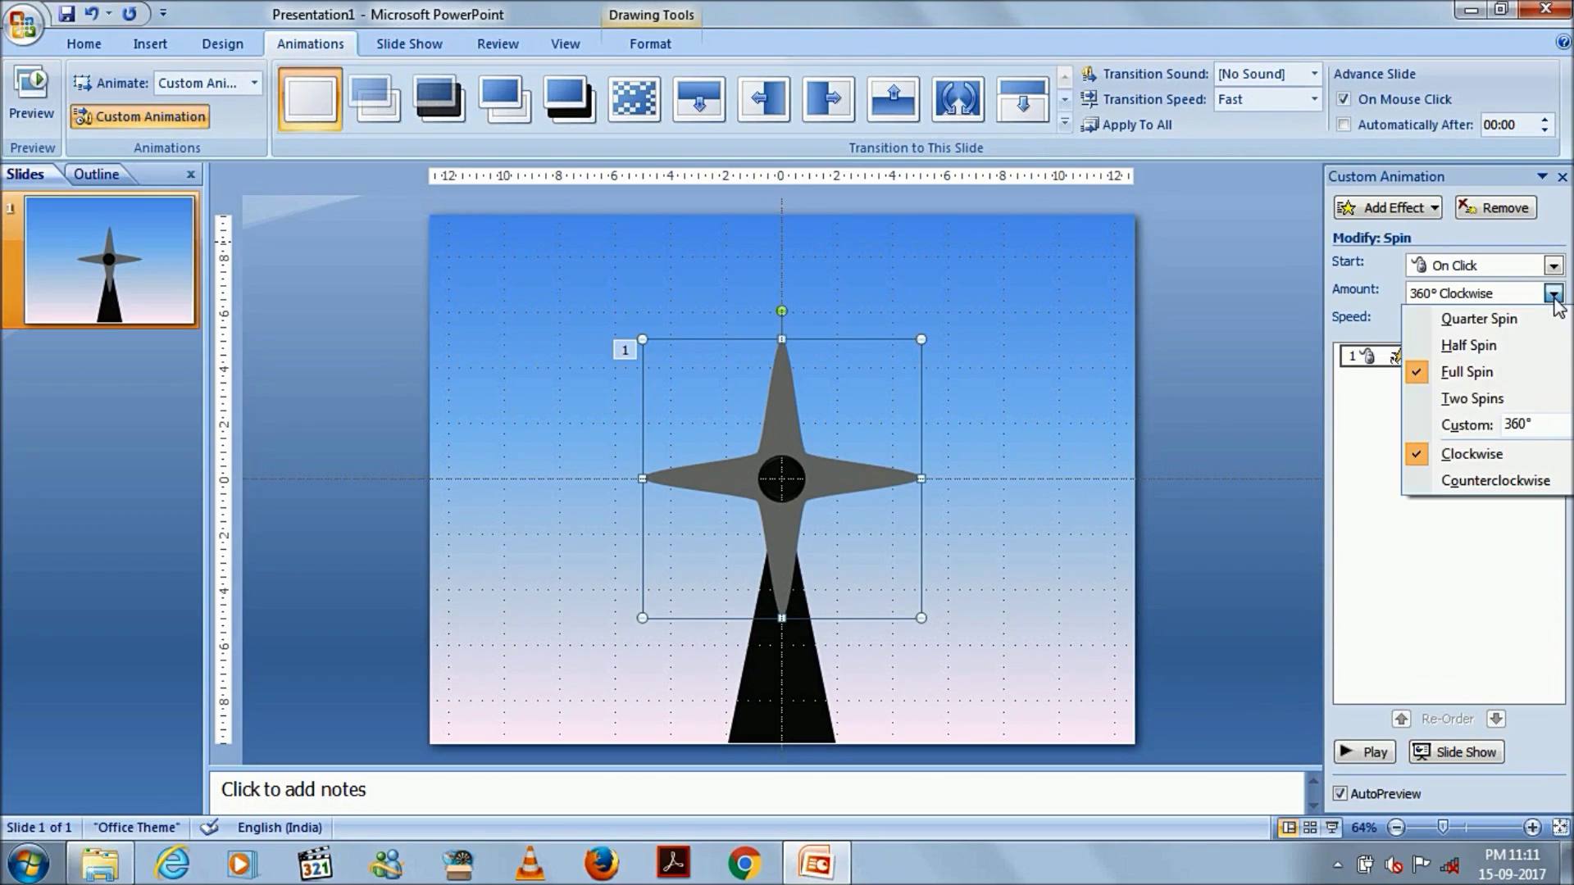
{"action": "left_click", "coordinate": [1472, 398]}
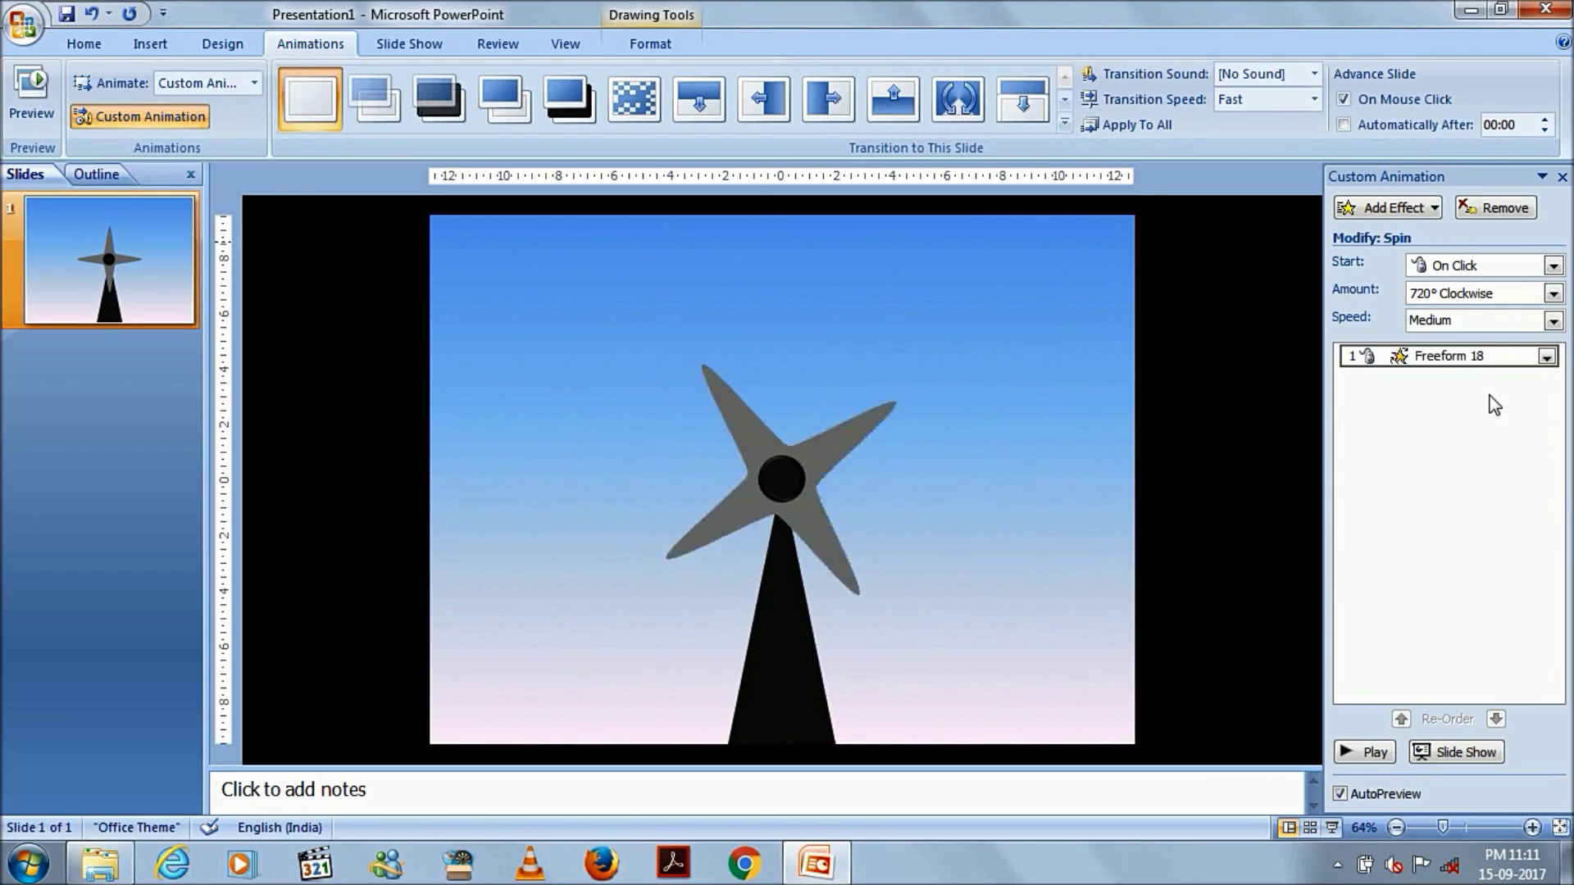
{"action": "left_click", "coordinate": [1552, 321]}
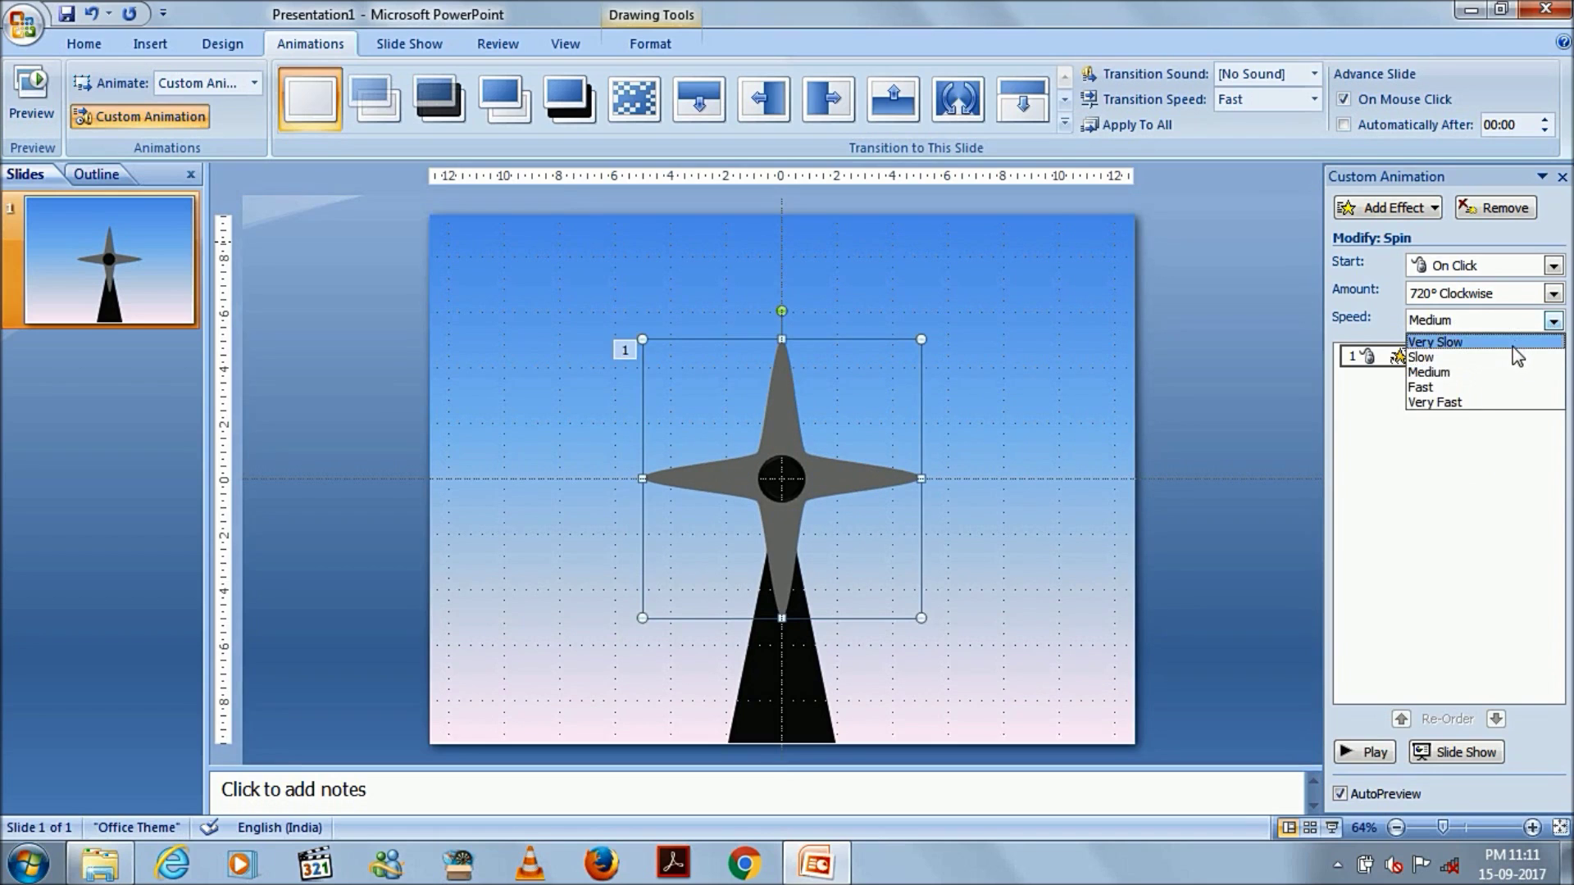
{"action": "left_click", "coordinate": [1513, 344]}
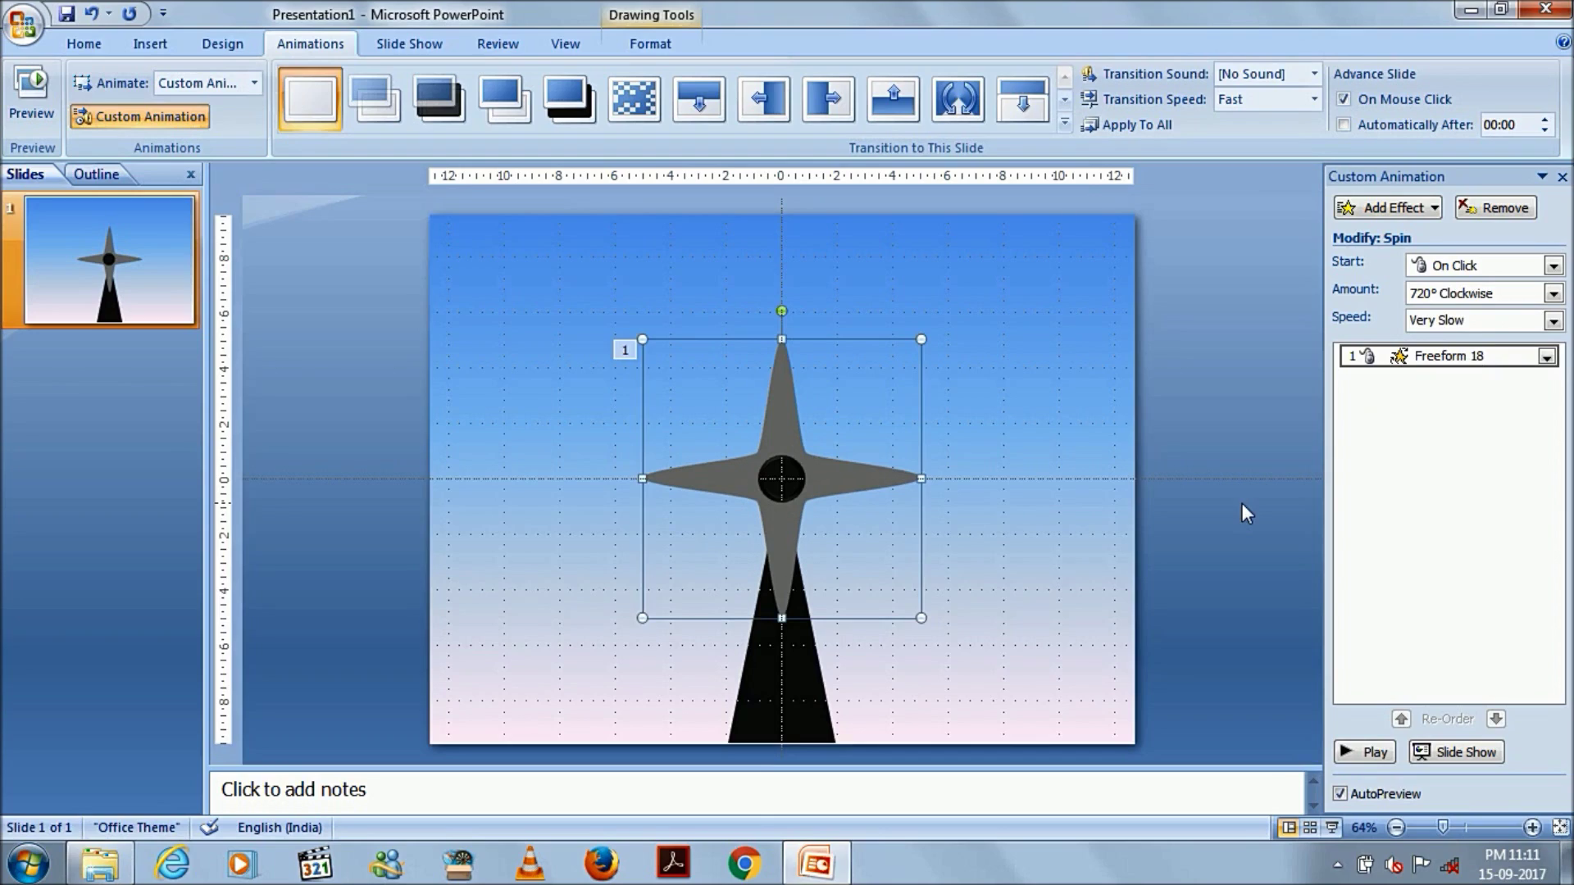
{"action": "key", "text": "F5"}
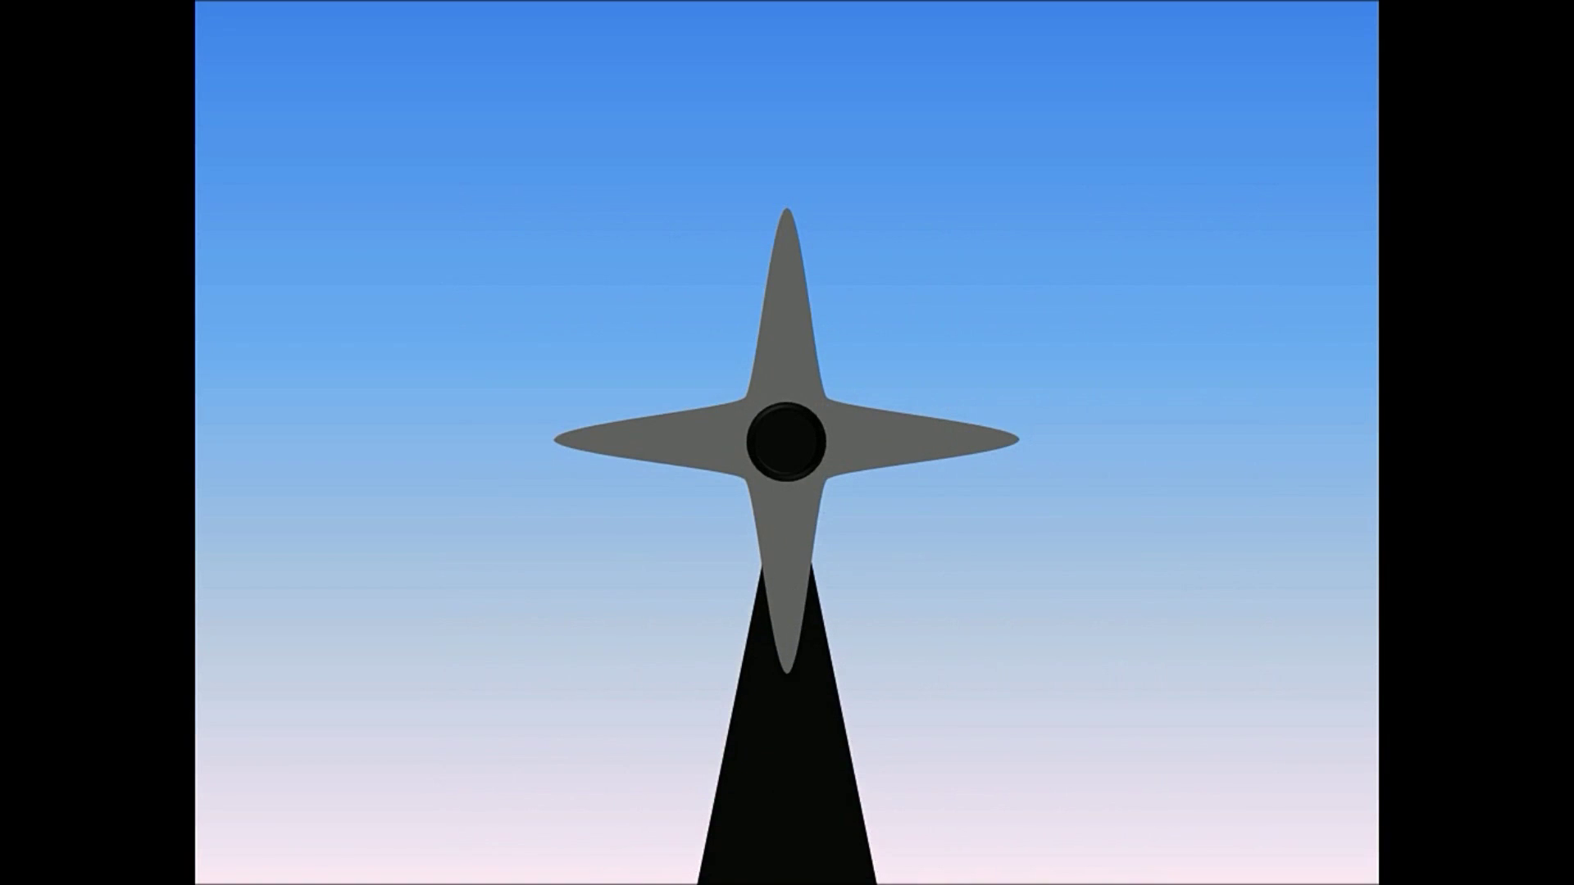
Click once to play the blades' 720° spin, then leave the slide show with Esc
{"action": "left_click", "coordinate": [1342, 146]}
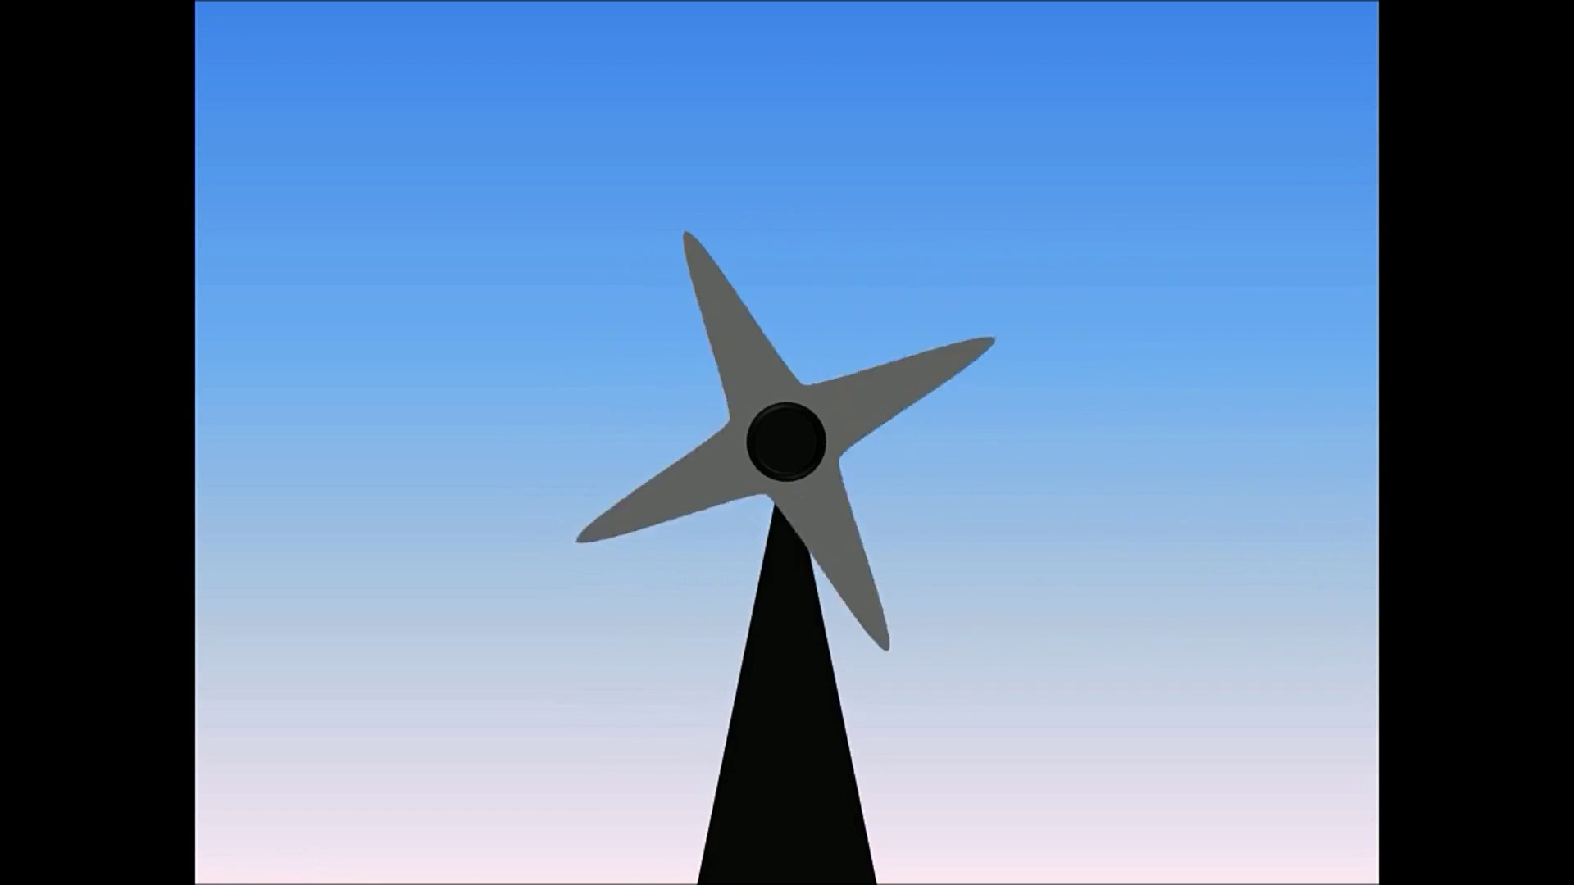
{"action": "key", "text": "Escape"}
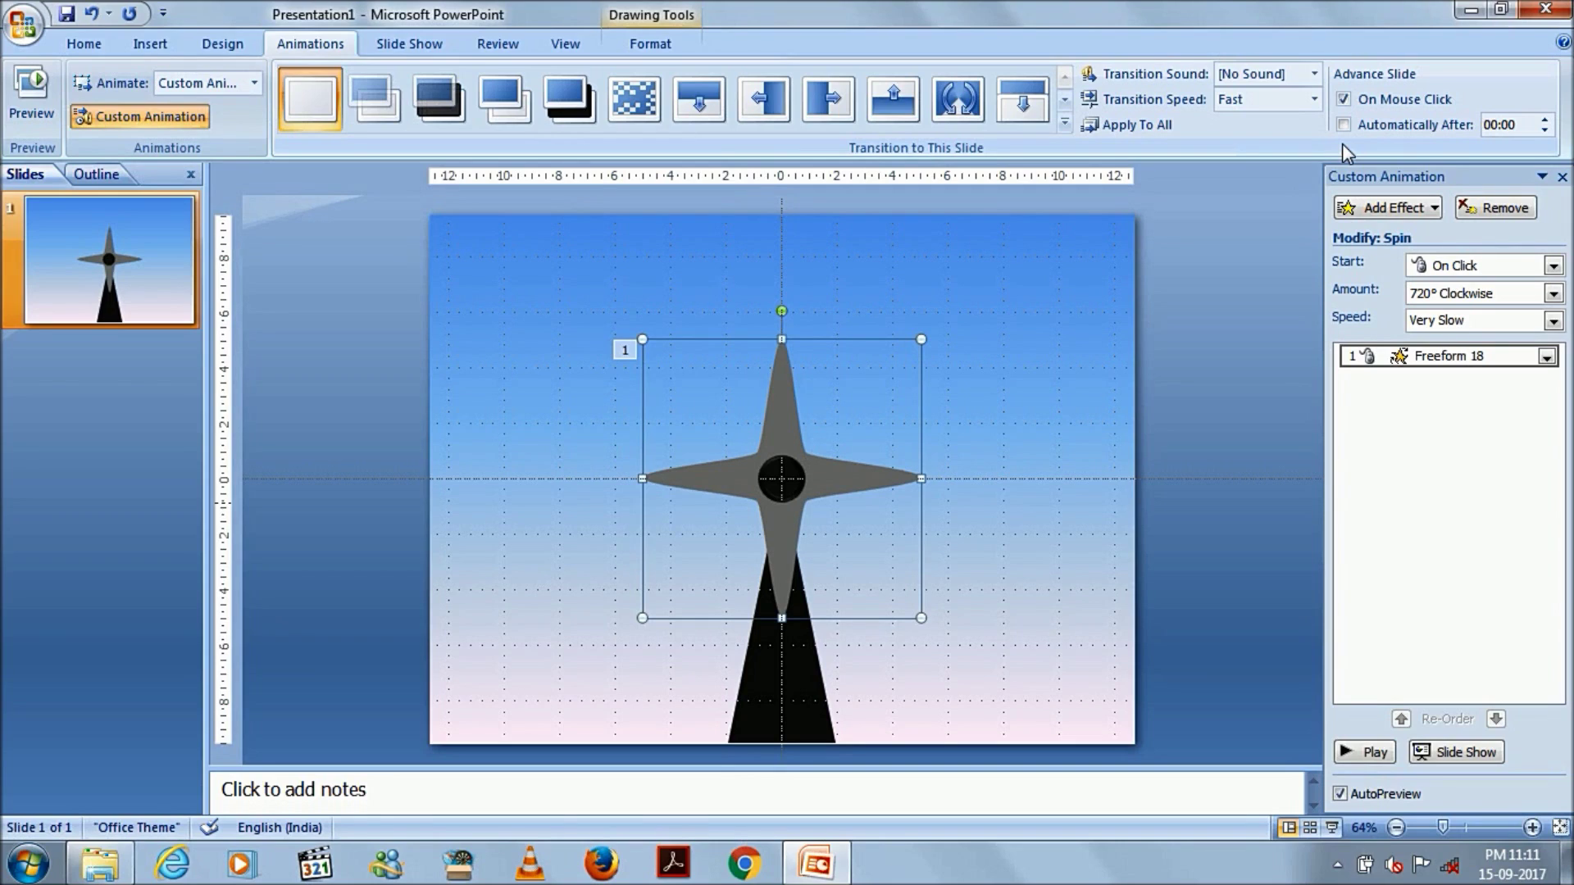